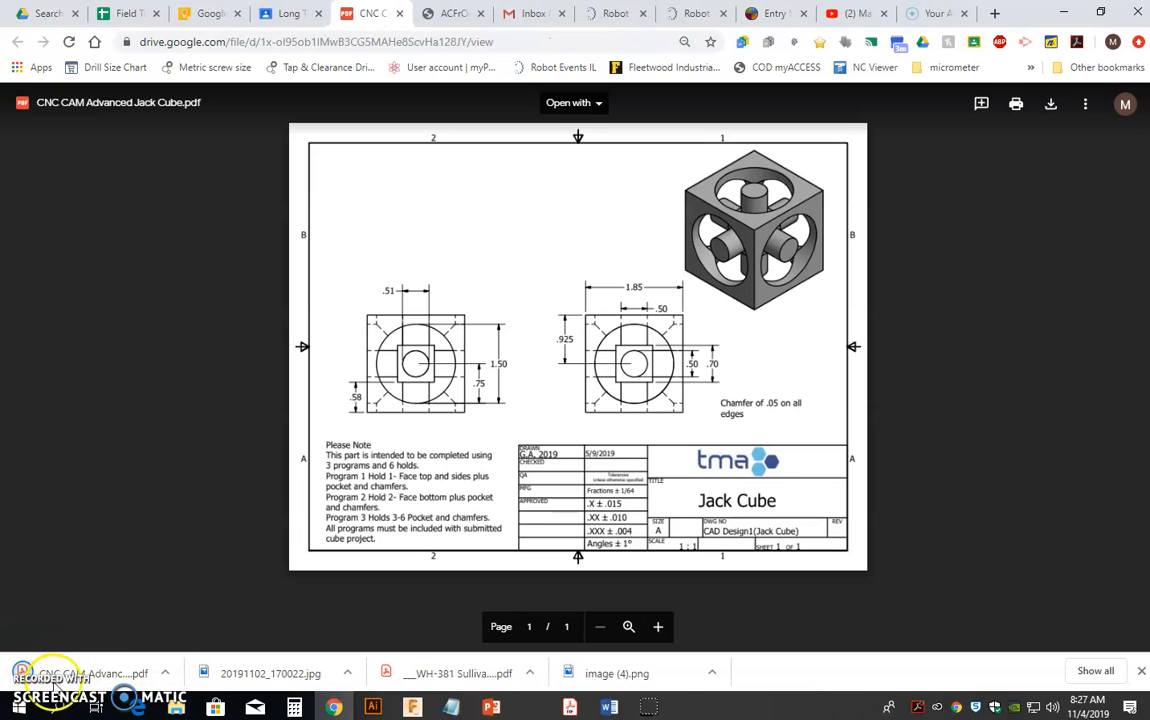
Open the downloaded CNC CAM Advanced Jack Cube PDF in the browser and detach it into its own window
click(95, 673)
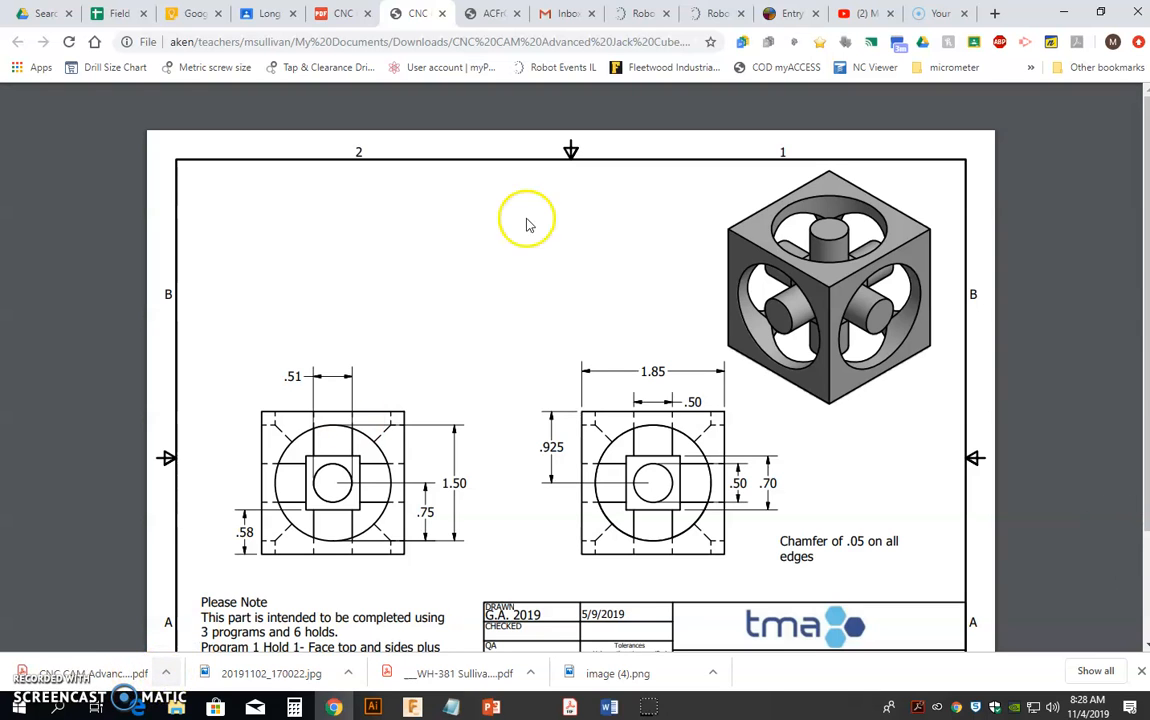
drag(424, 8, 940, 172)
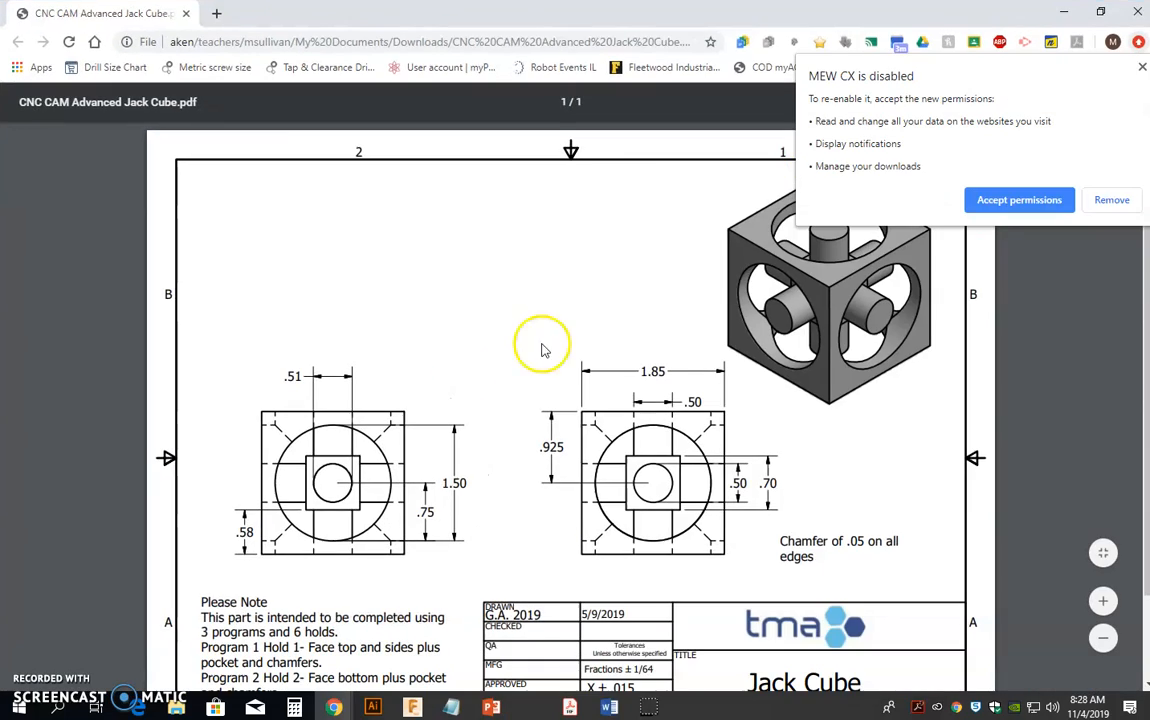
drag(670, 11, 807, 79)
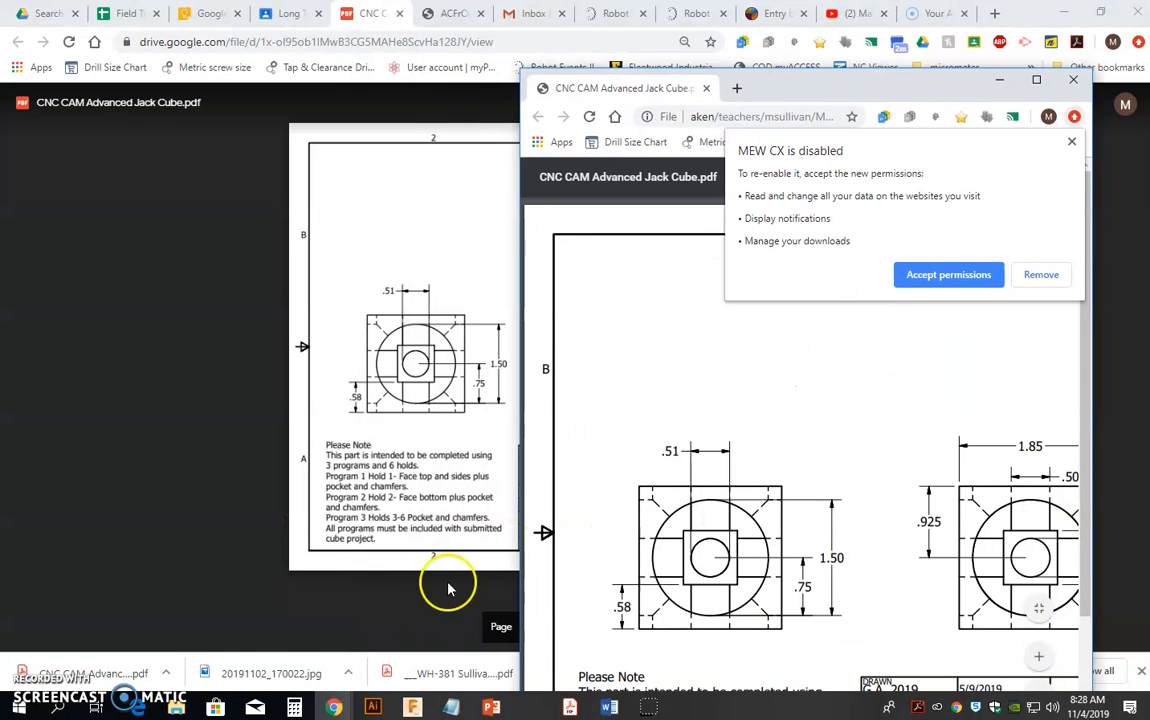
Show the downloaded CNC CAM Advanced Jack Cube PDF in its folder and open it with Adobe Acrobat DC
click(164, 676)
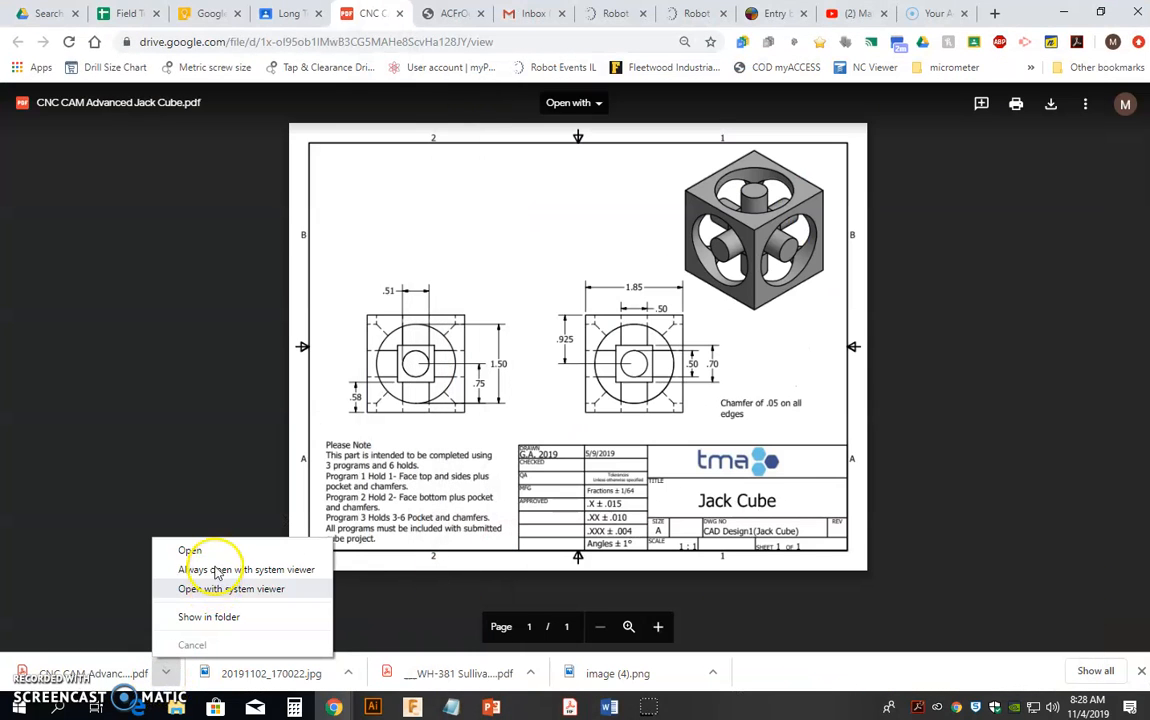
click(205, 616)
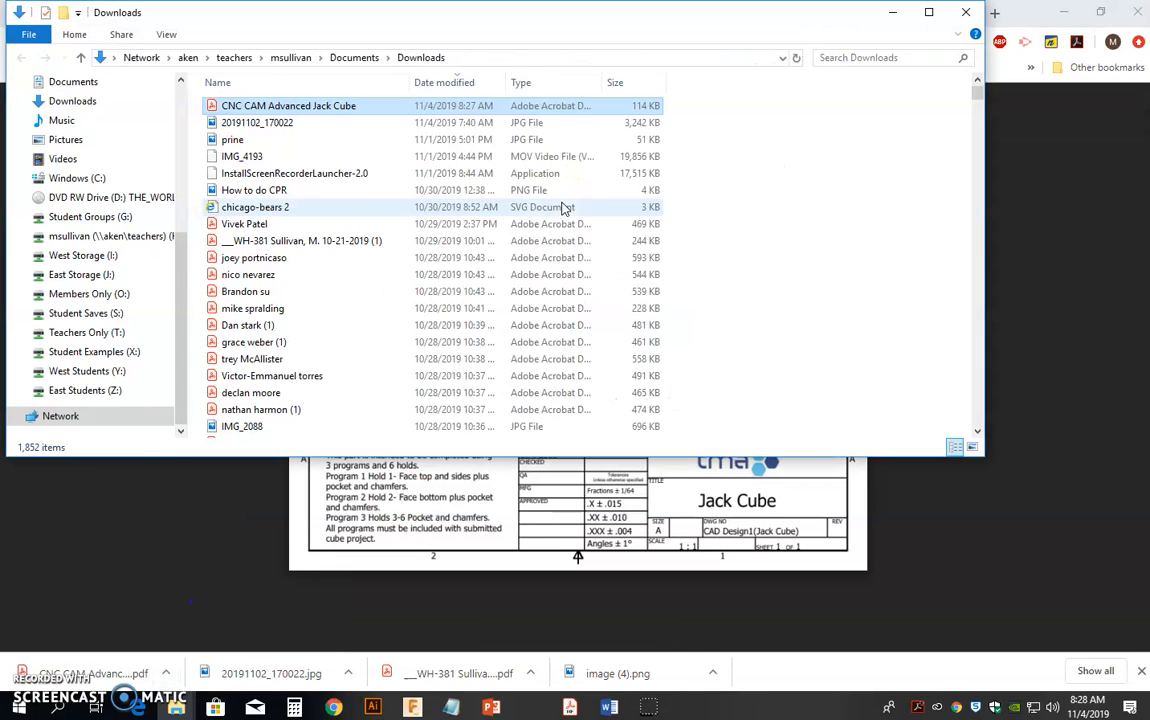
double_click(309, 107)
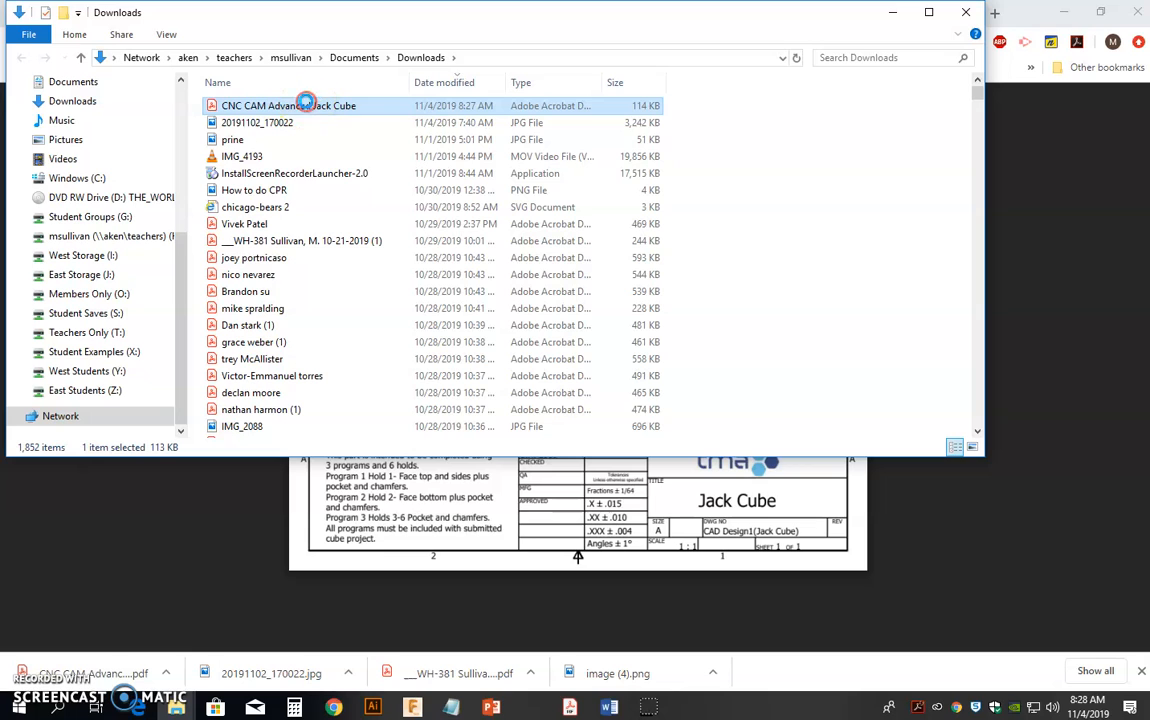
right_click(310, 105)
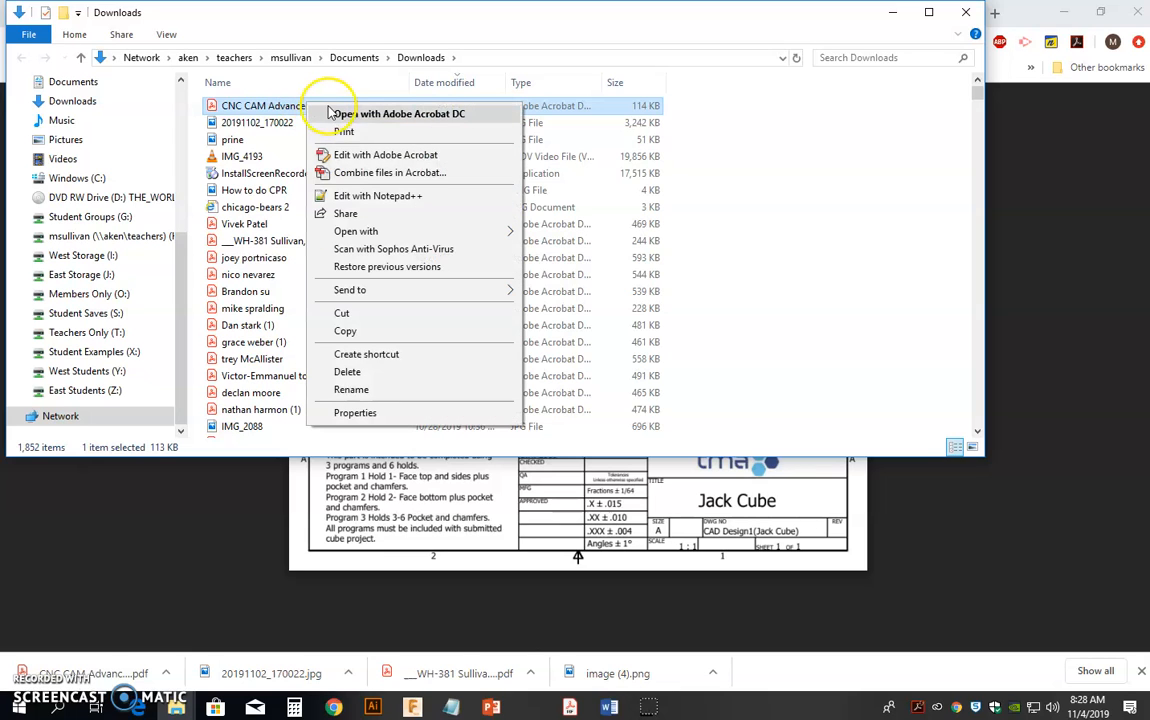
click(373, 116)
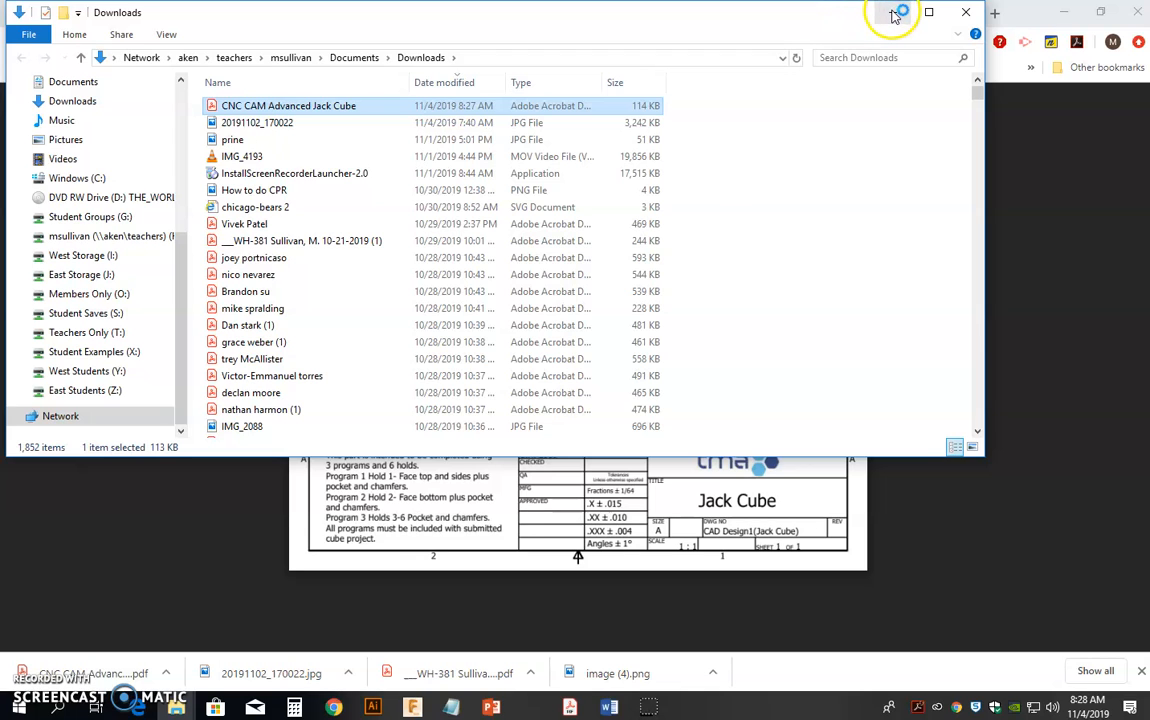
Minimize the Downloads folder, both browser windows and the calculator to clear the desktop
click(895, 14)
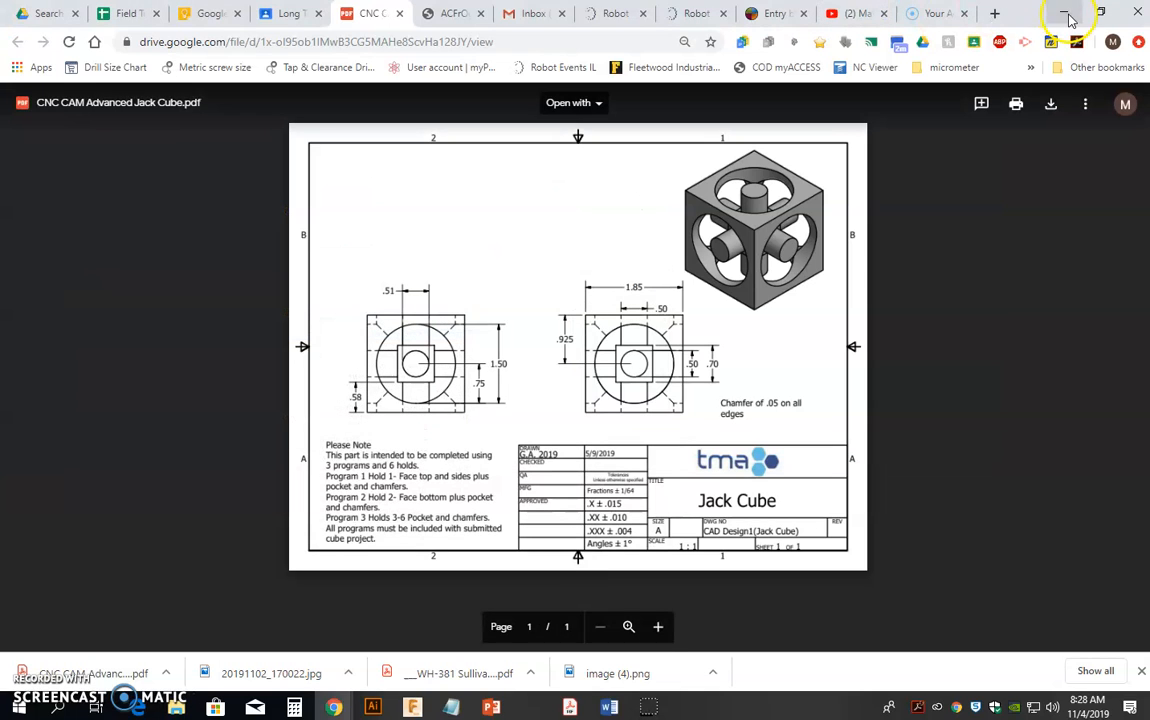
click(1064, 14)
drag(840, 95, 663, 102)
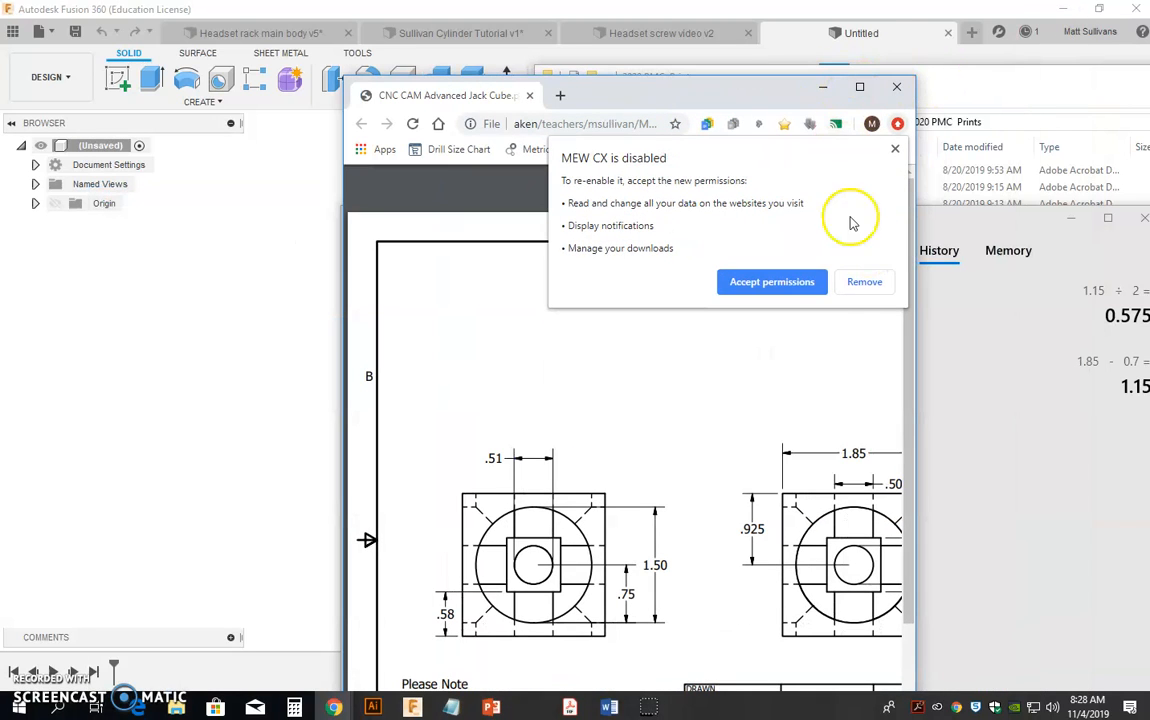
click(866, 284)
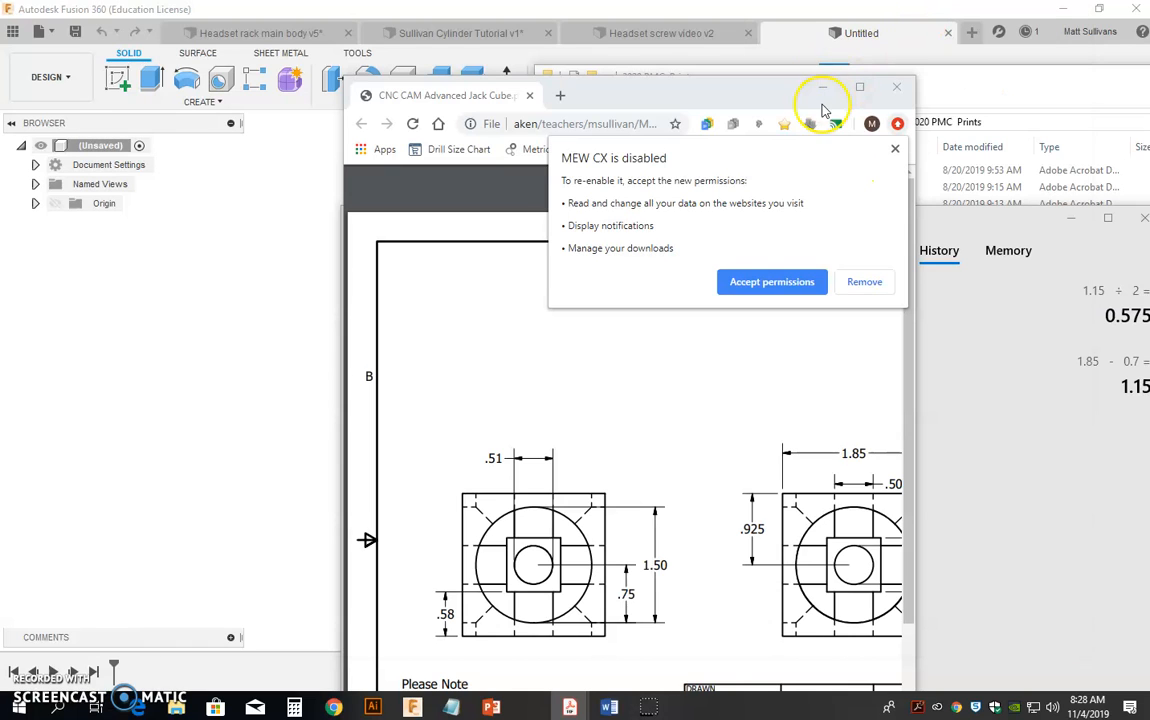
click(822, 87)
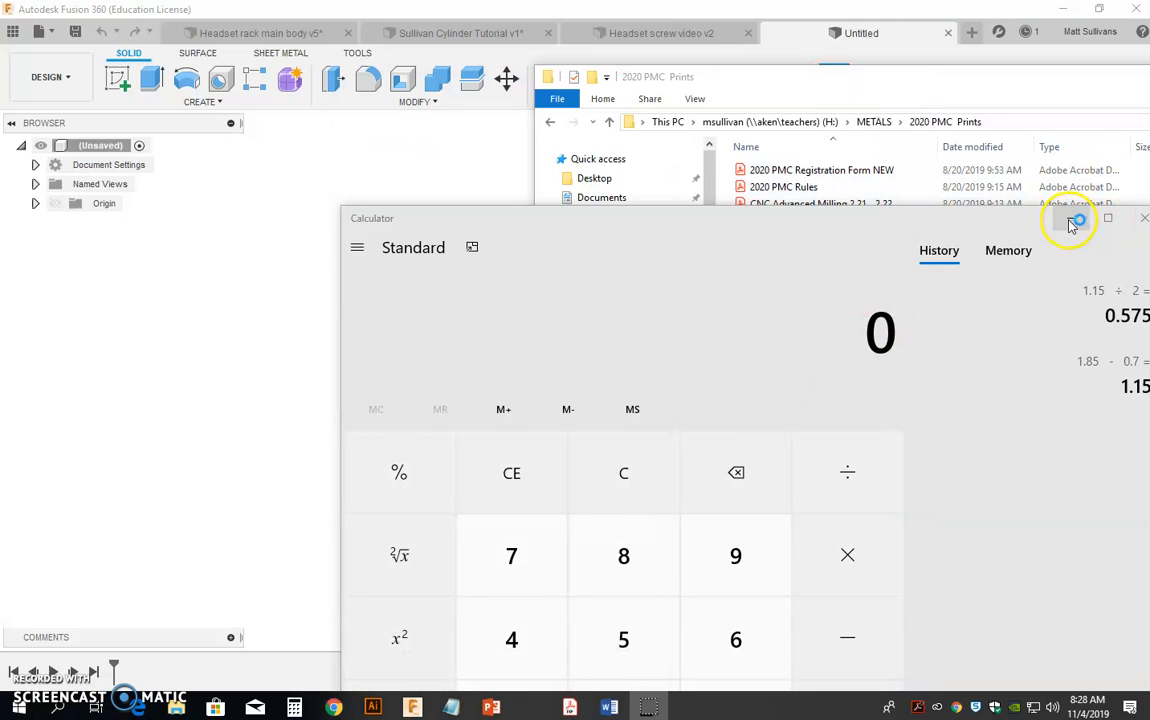
click(1073, 220)
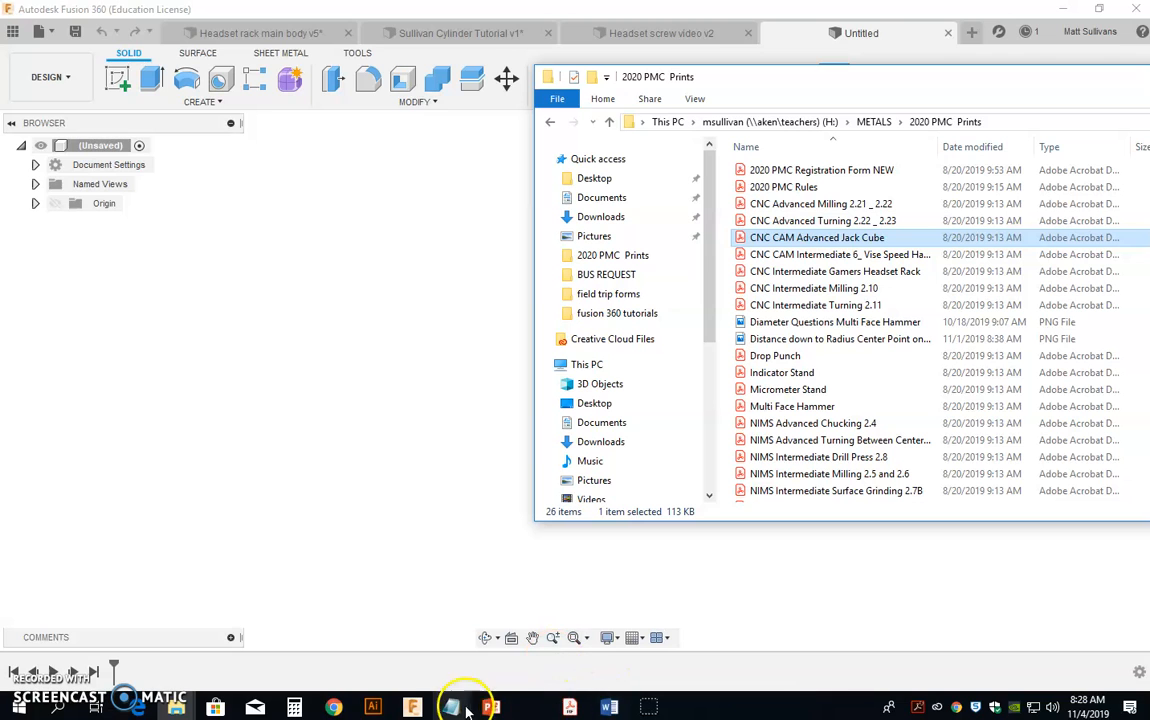
Switch to Adobe Acrobat and bring the CNC CAM Advanced Jack Cube drawing to the front
click(569, 707)
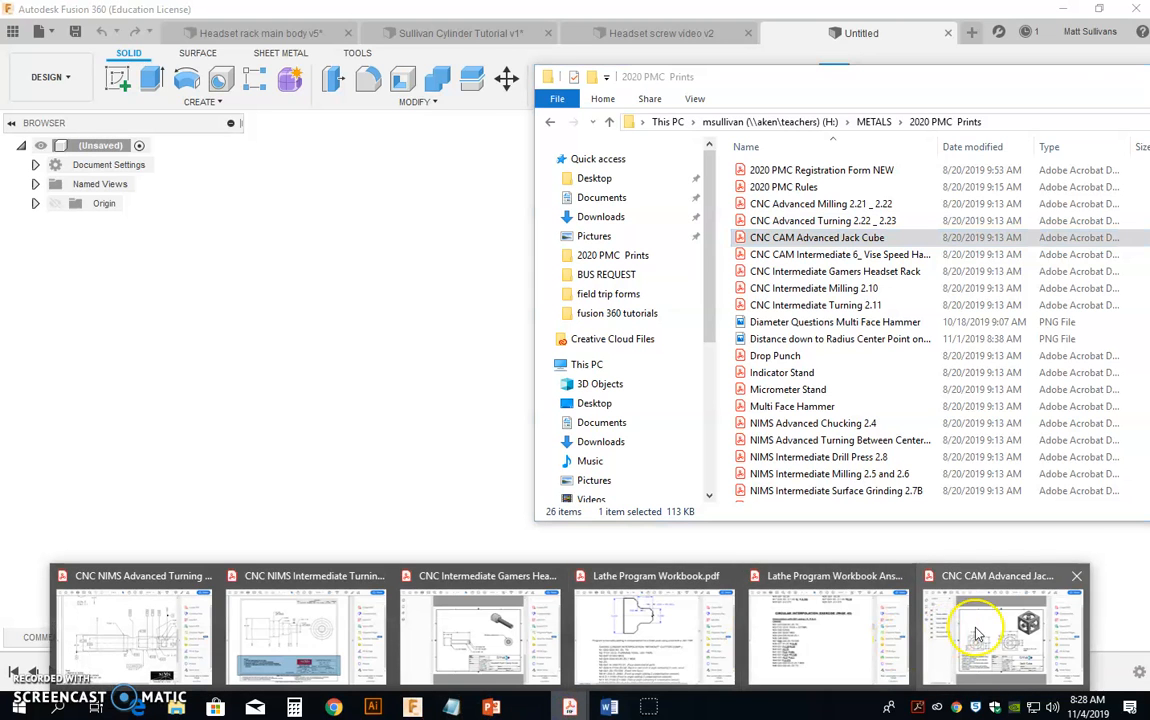
click(978, 634)
double_click(915, 20)
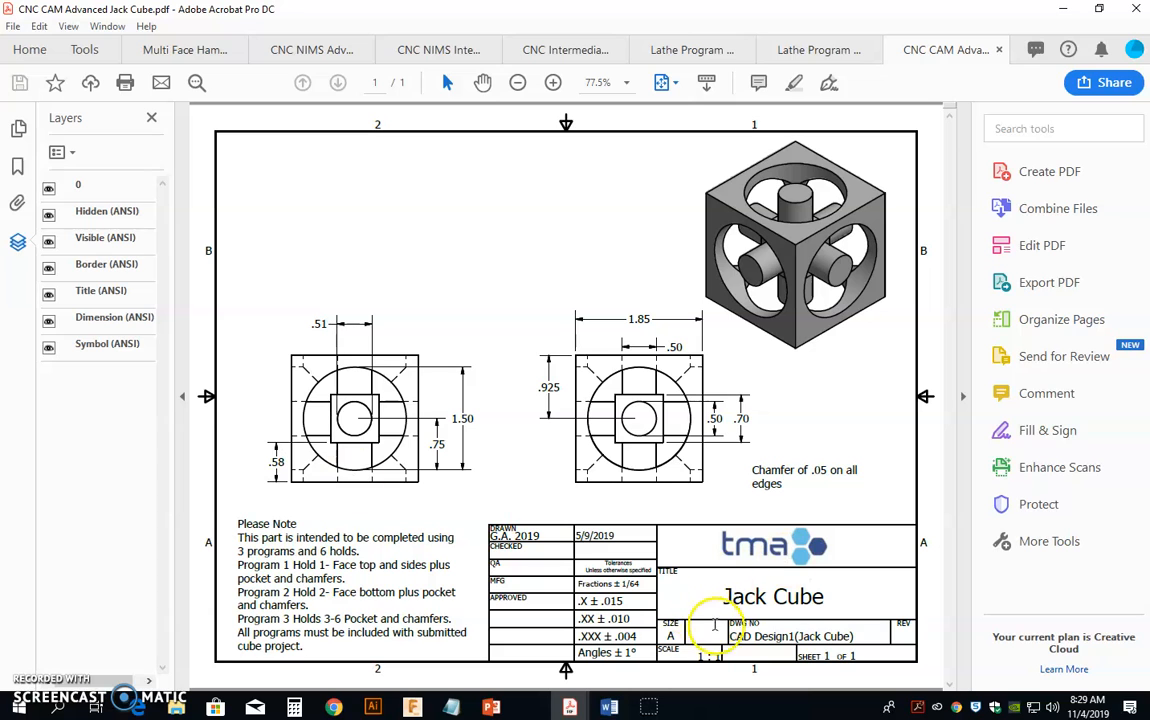
Open Calculator and subtract the 0.7 inner square size from the 1.85 overall cube size
click(294, 707)
mouse_move(662, 257)
mouse_down()
mouse_move(1067, 400)
mouse_move(770, 501)
mouse_up()
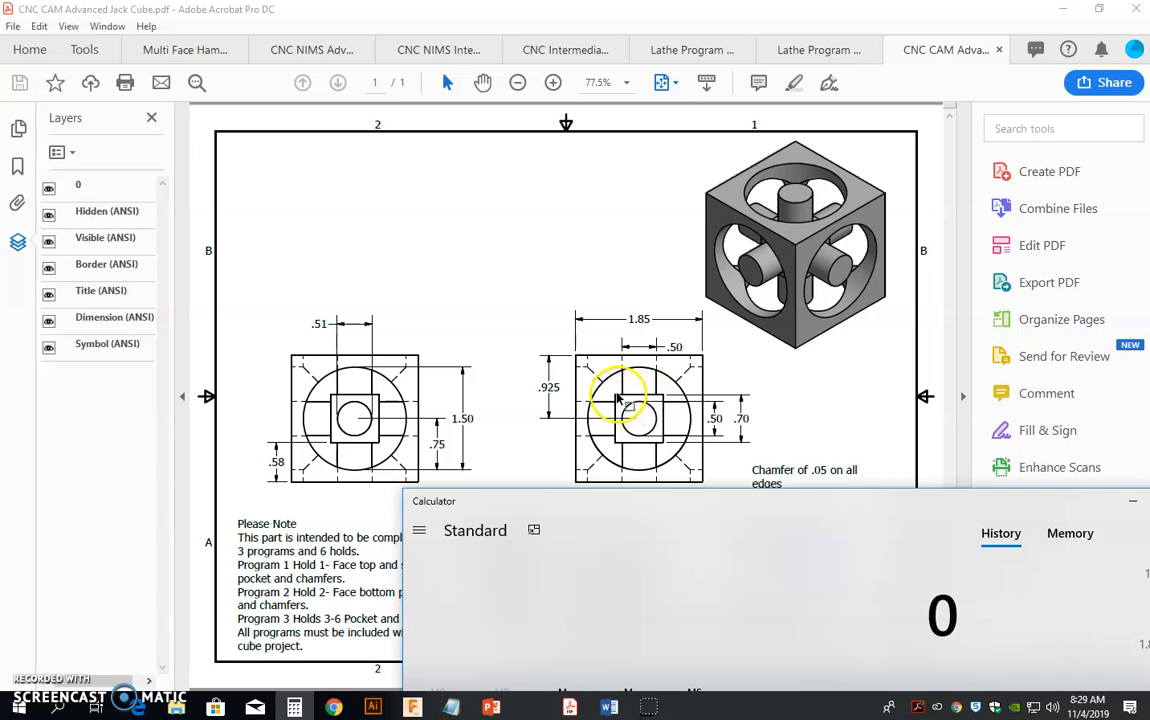
mouse_move(788, 503)
mouse_down()
mouse_move(760, 193)
mouse_move(737, 157)
mouse_up()
text(1)
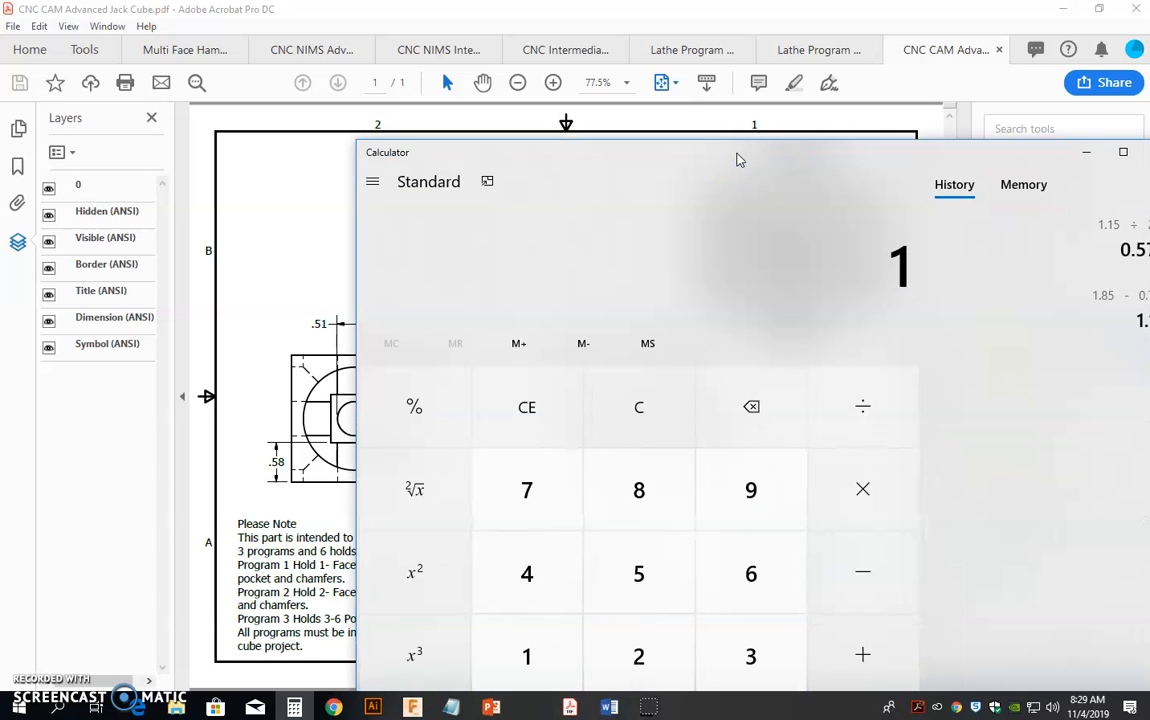
text(.85 - 0.7)
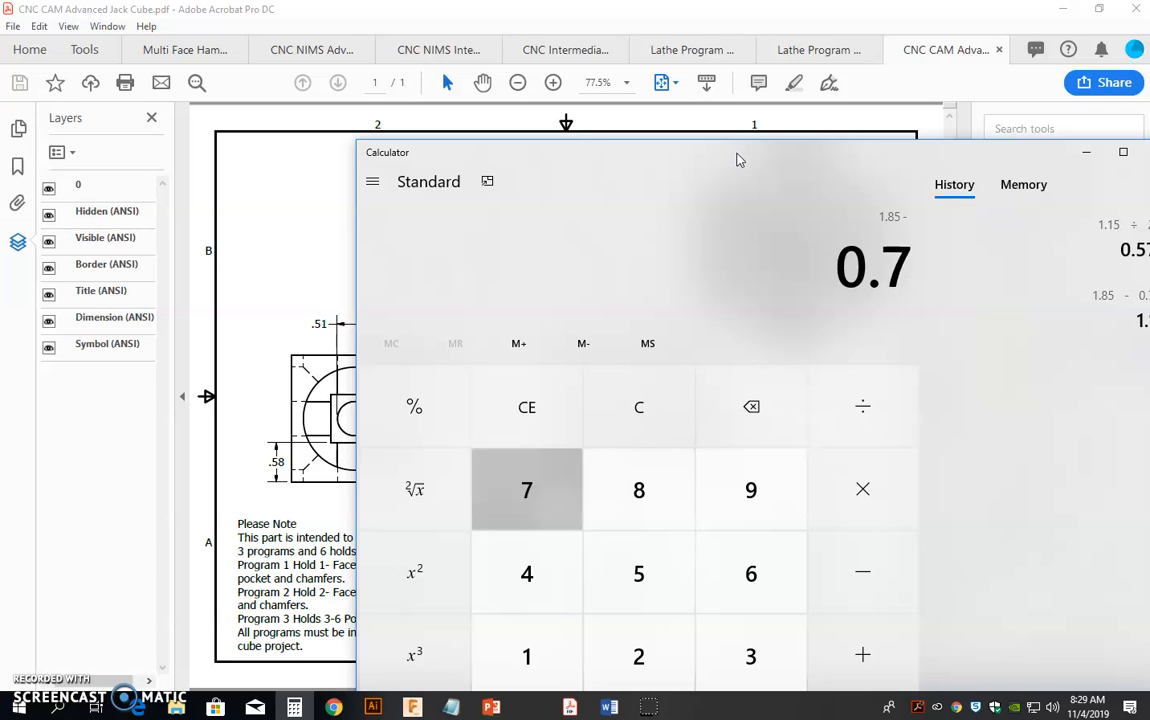
key(Return)
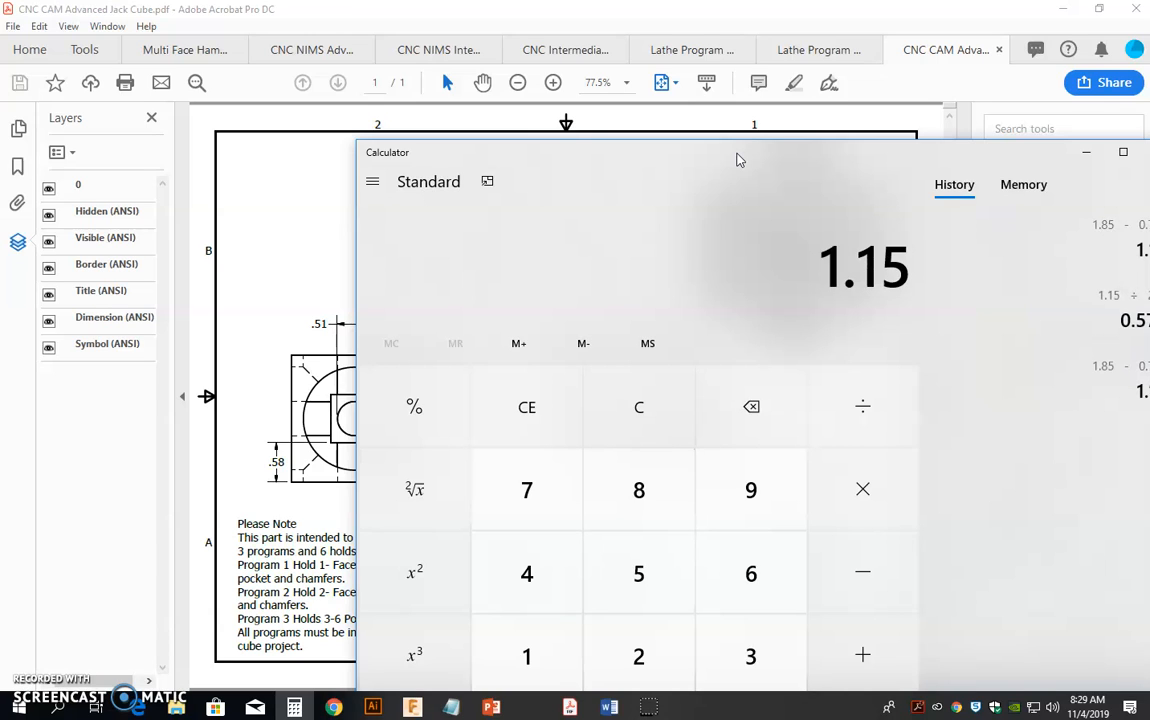
Divide the calculated difference by 2, compare it with the drawing's .58 dimension, and minimize the calculator
mouse_move(865, 159)
mouse_down()
mouse_move(616, 483)
mouse_move(573, 400)
mouse_up()
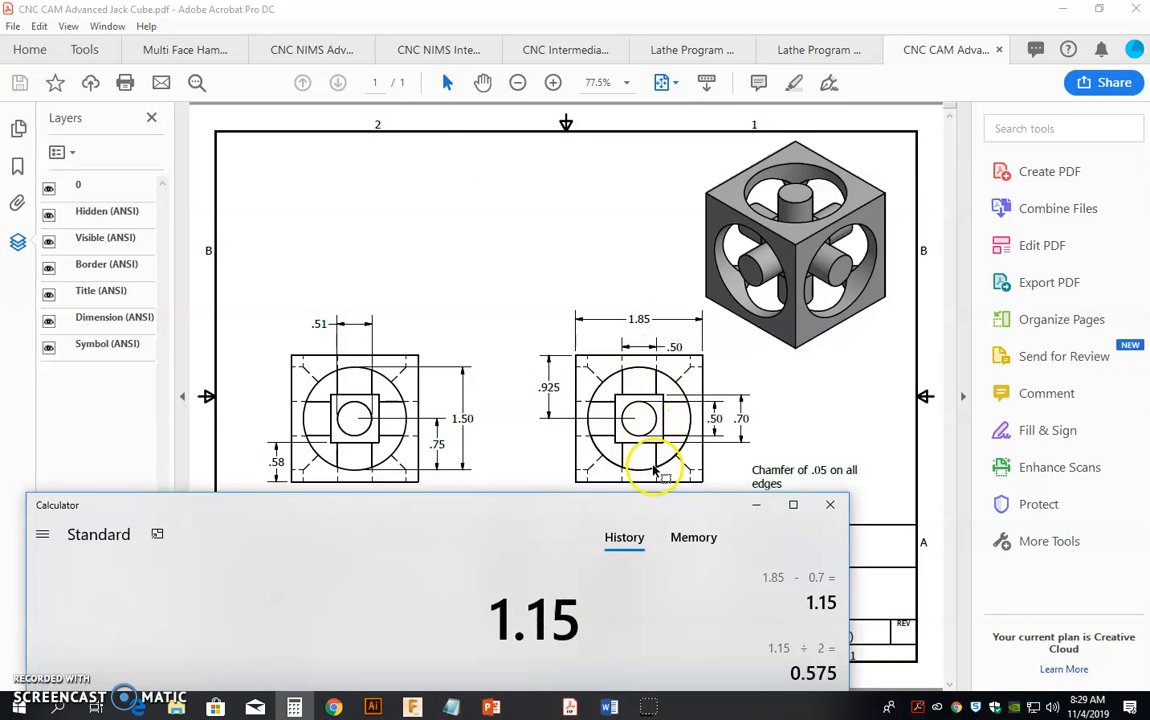
drag(663, 515, 778, 260)
text(2)
key(Return)
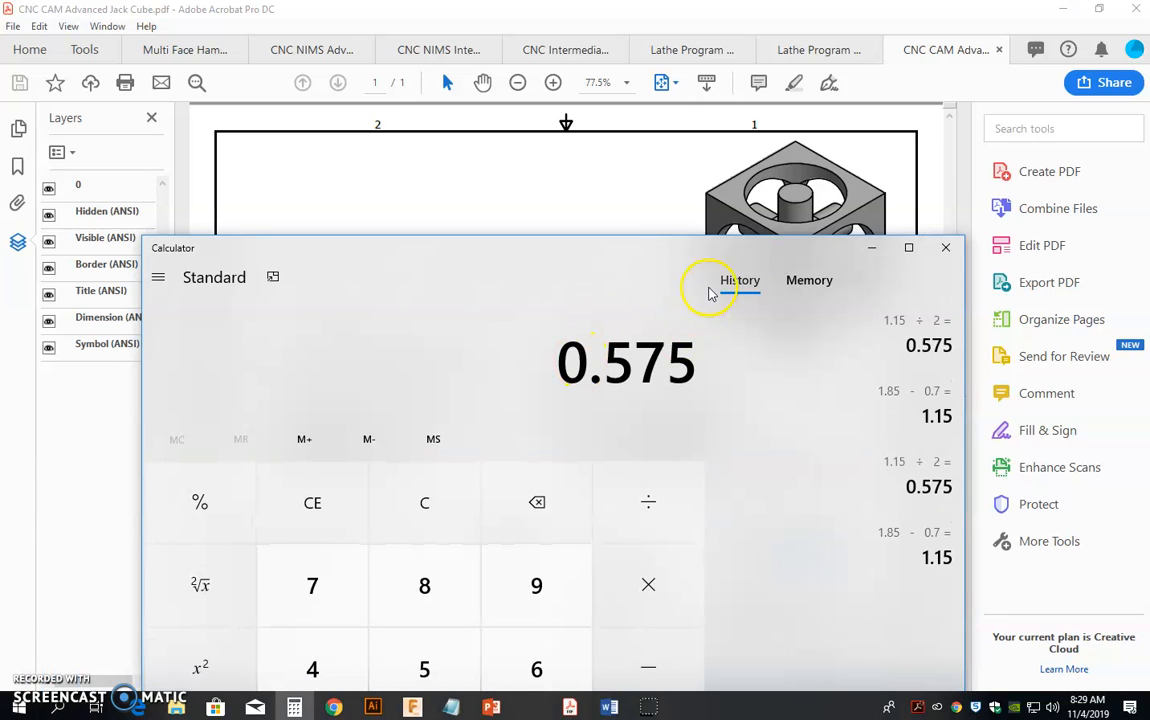
mouse_move(703, 253)
mouse_down()
mouse_move(936, 171)
mouse_move(963, 130)
mouse_up()
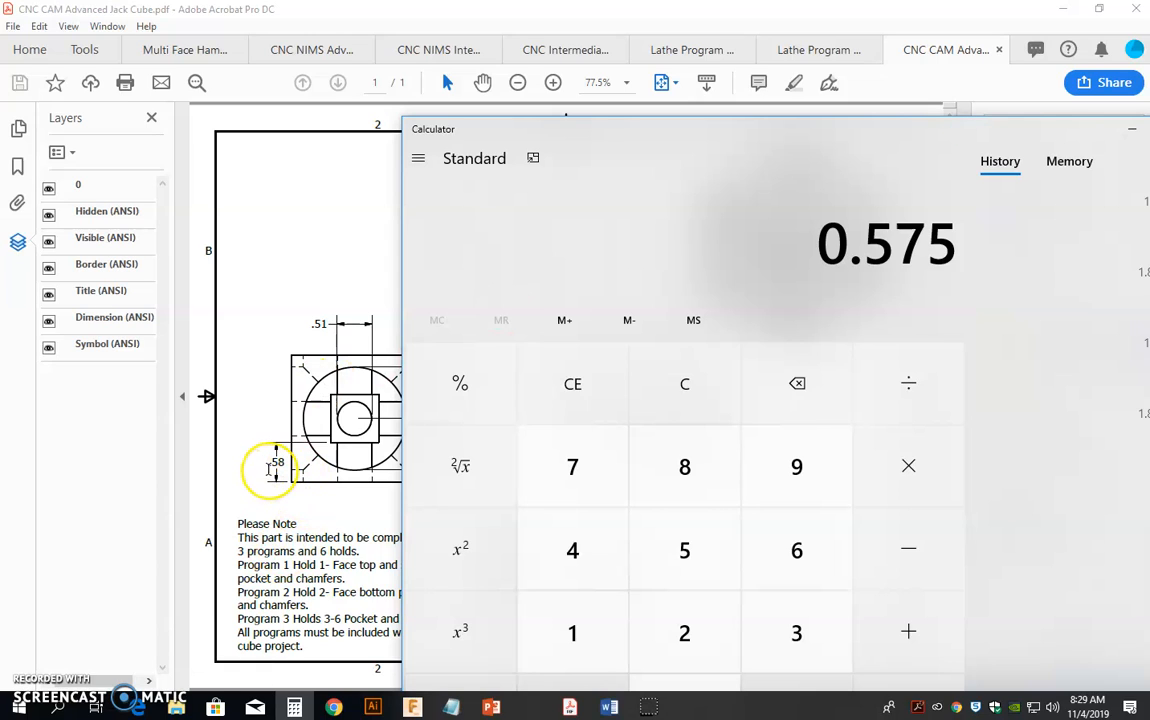
click(1131, 129)
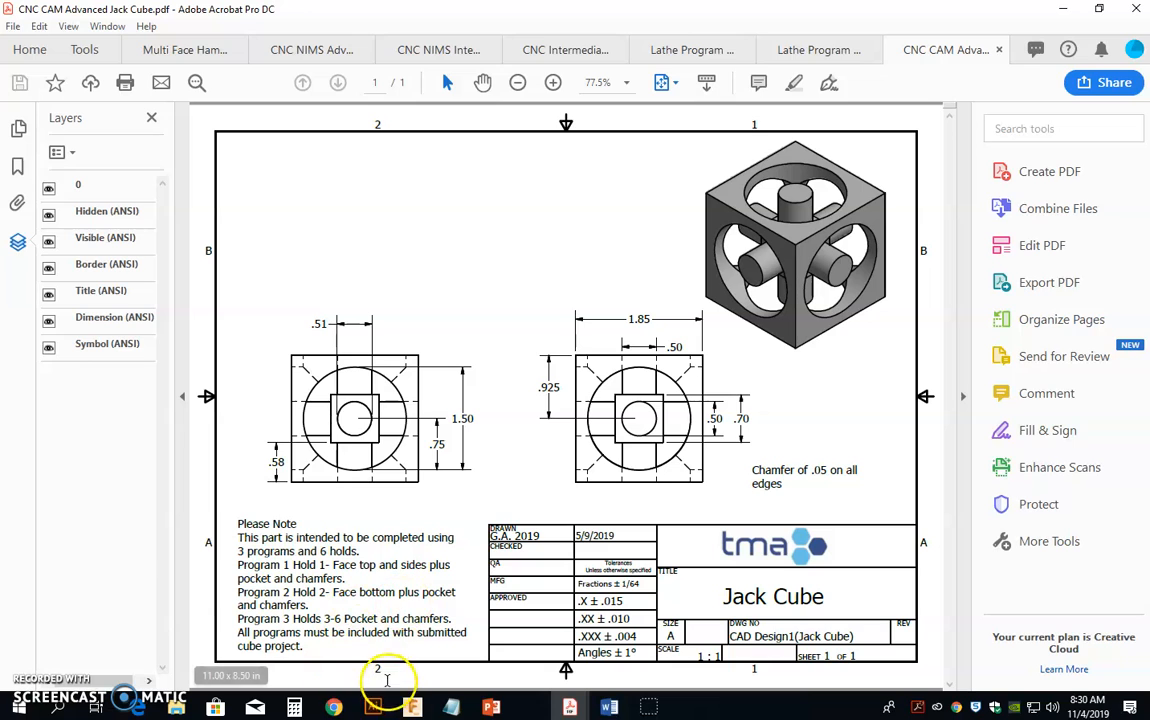
Switch to Fusion 360 and save the untitled design as Jack Cube in My First Project
click(412, 707)
drag(715, 9, 433, 40)
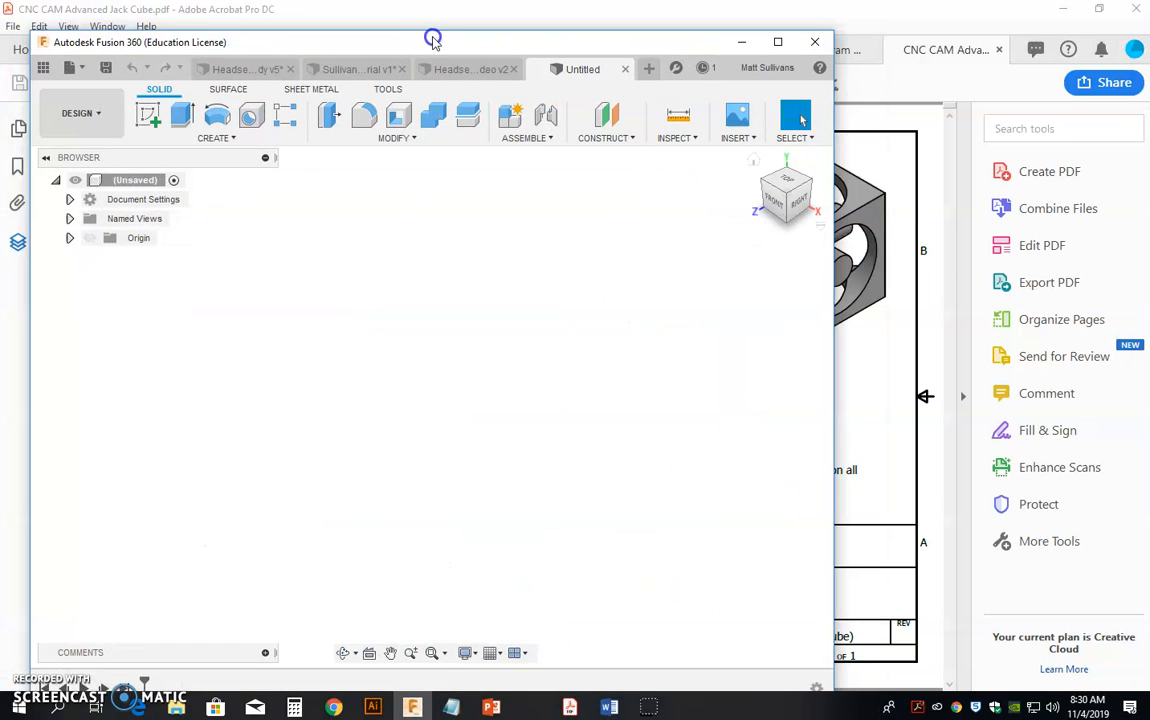
click(43, 67)
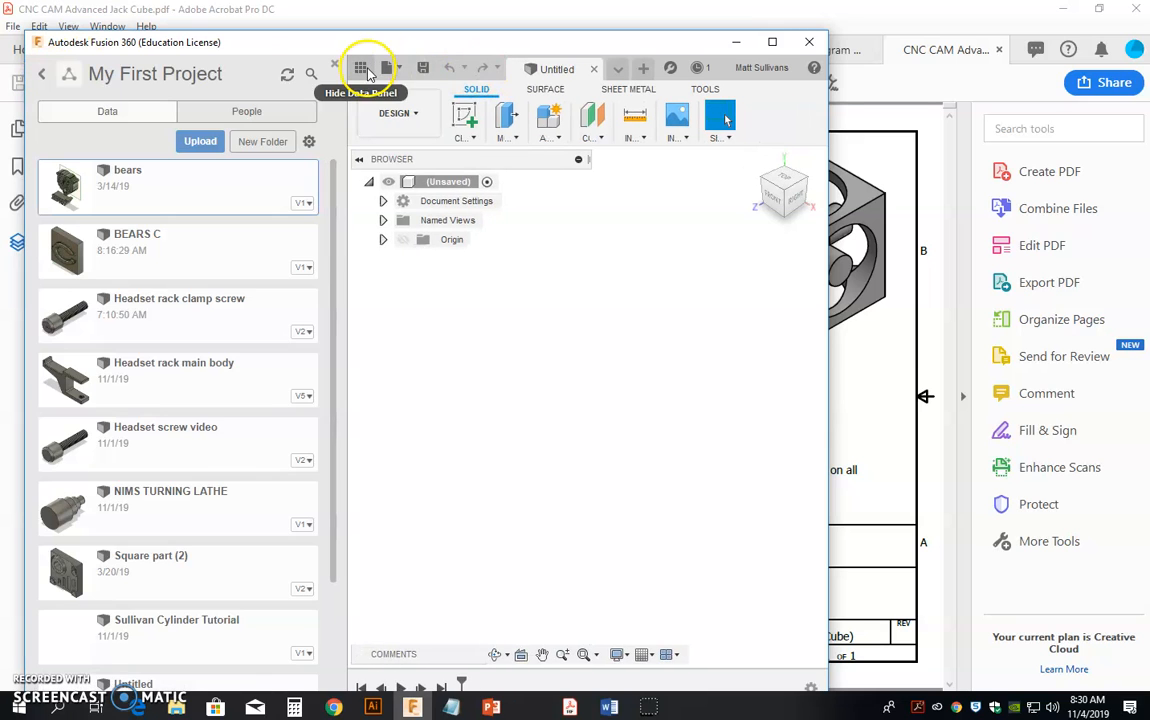
click(360, 67)
click(68, 66)
click(80, 165)
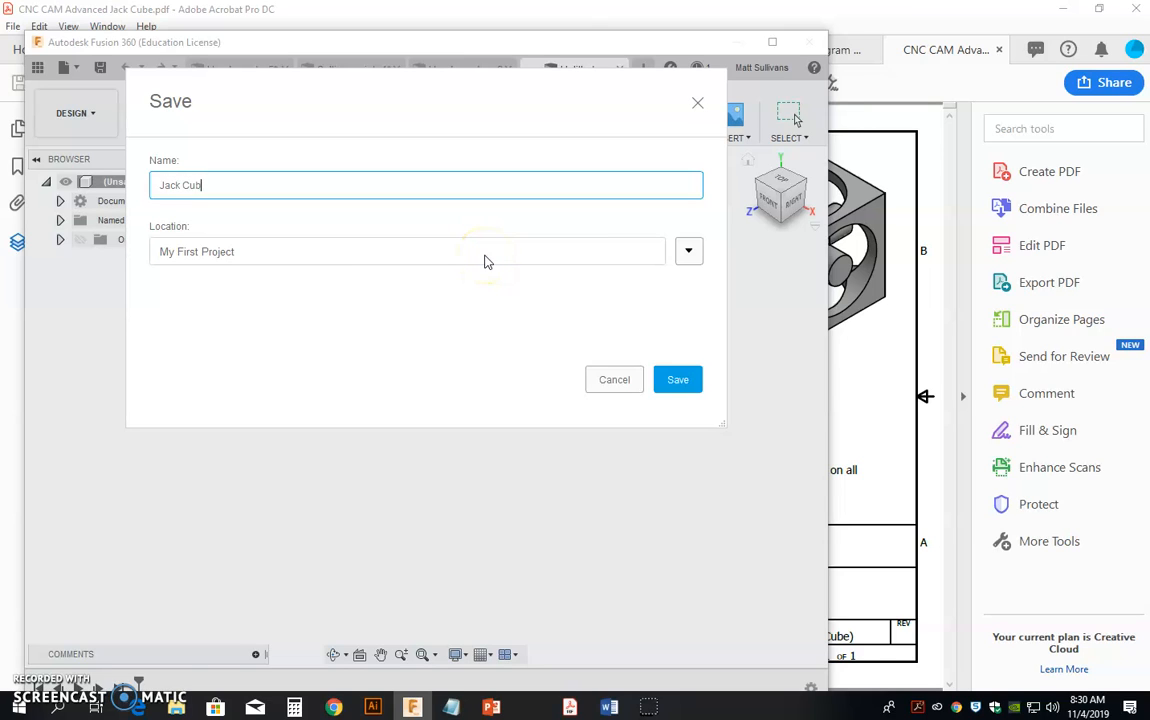
click(676, 381)
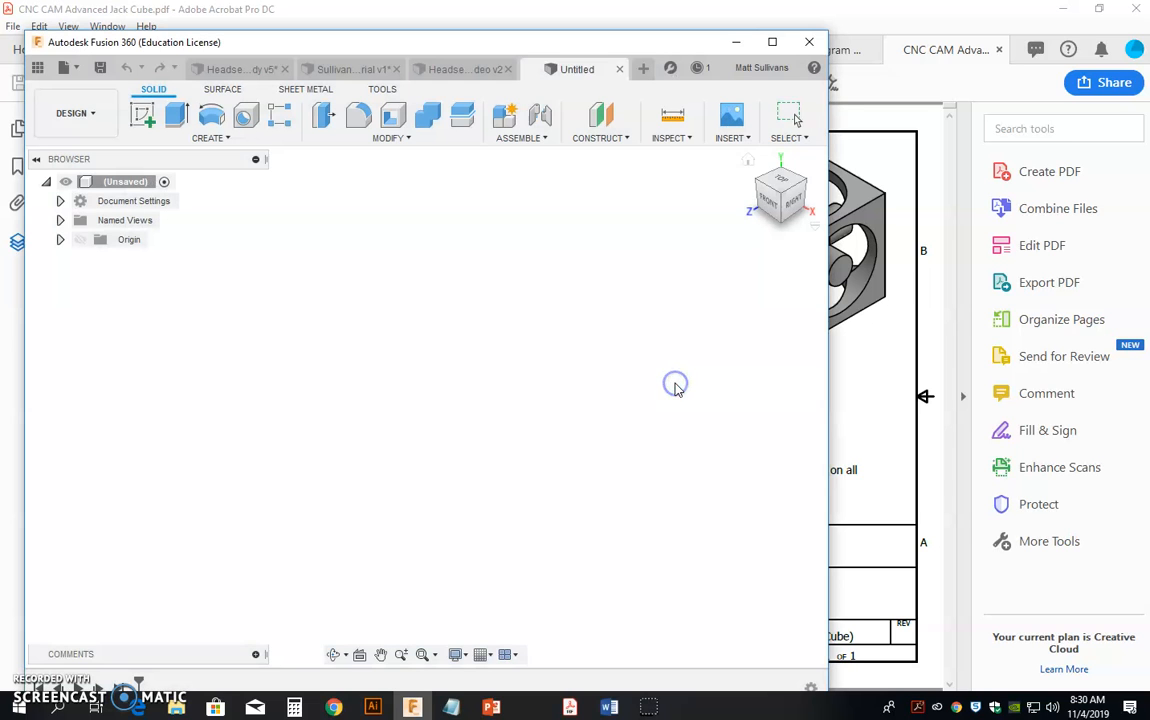
Glance at the drawing in Acrobat, return to Fusion 360 and start a sketch on the front origin plane
click(840, 258)
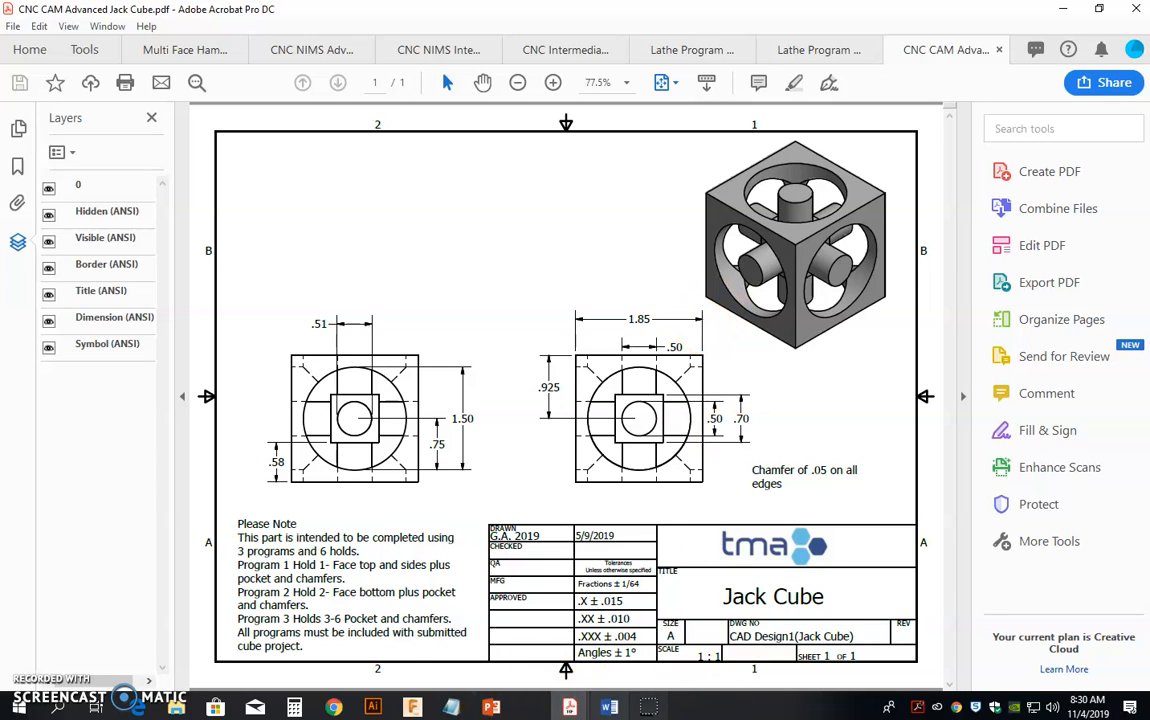
mouse_move(352, 708)
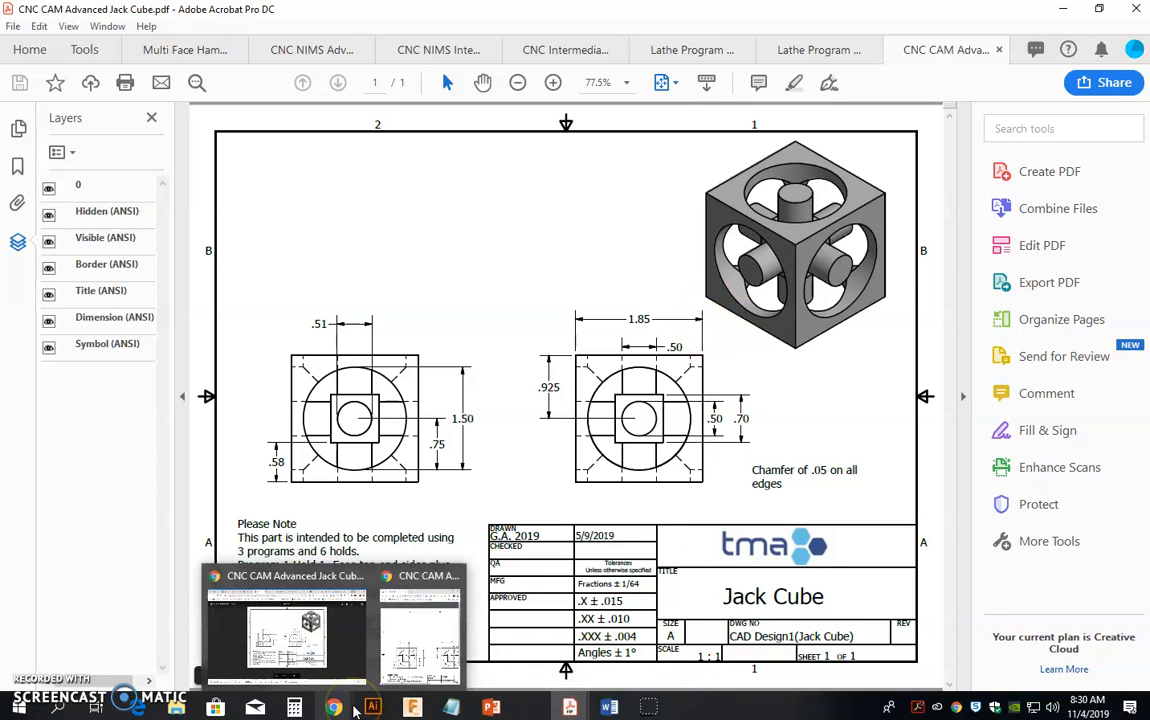
click(412, 708)
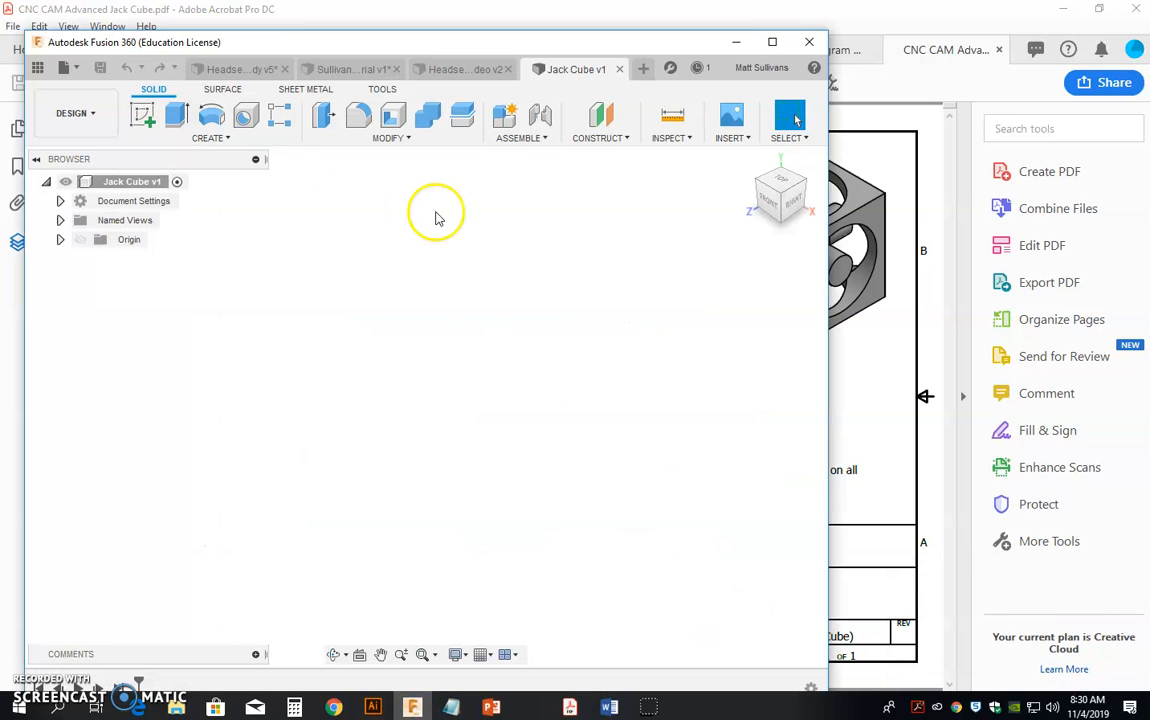
click(142, 116)
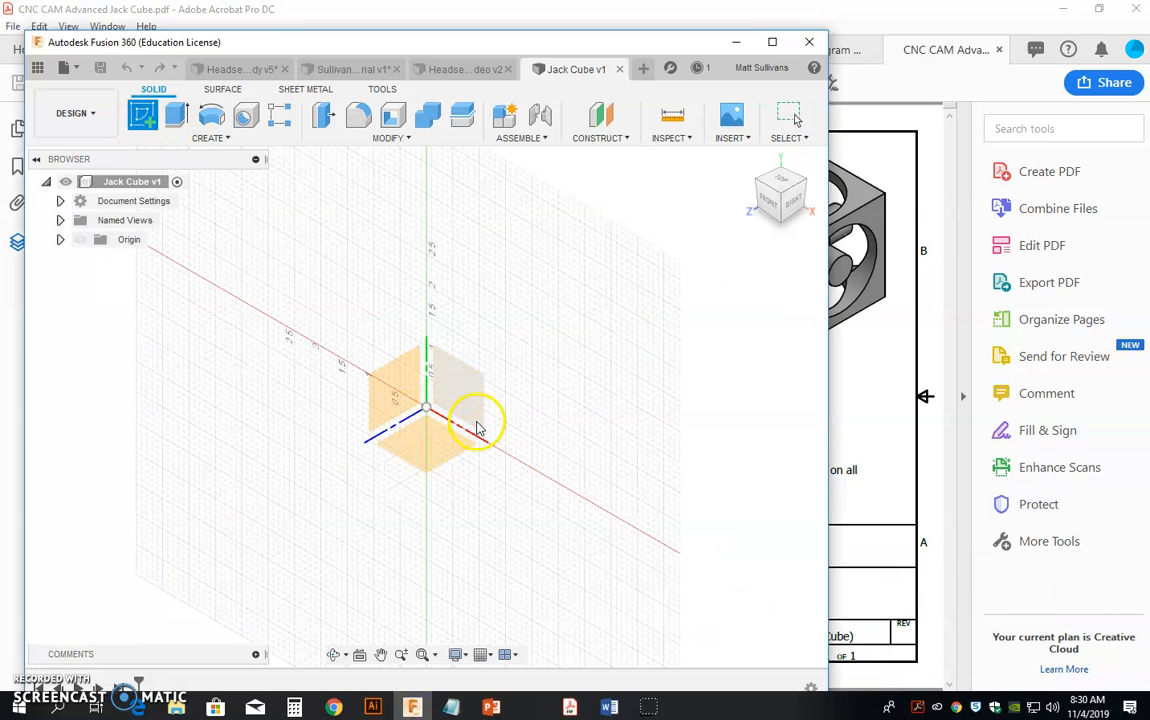
click(477, 425)
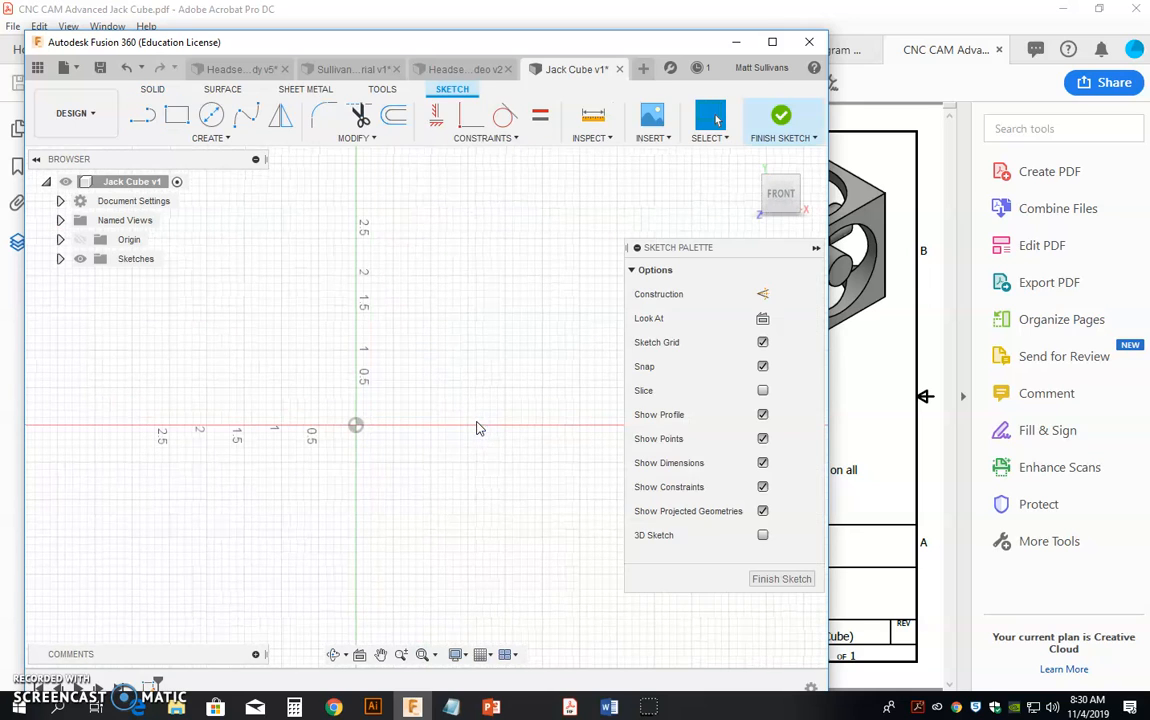
Draw a 1.85 by 1.85 in rectangle from the origin, and undo it
click(176, 116)
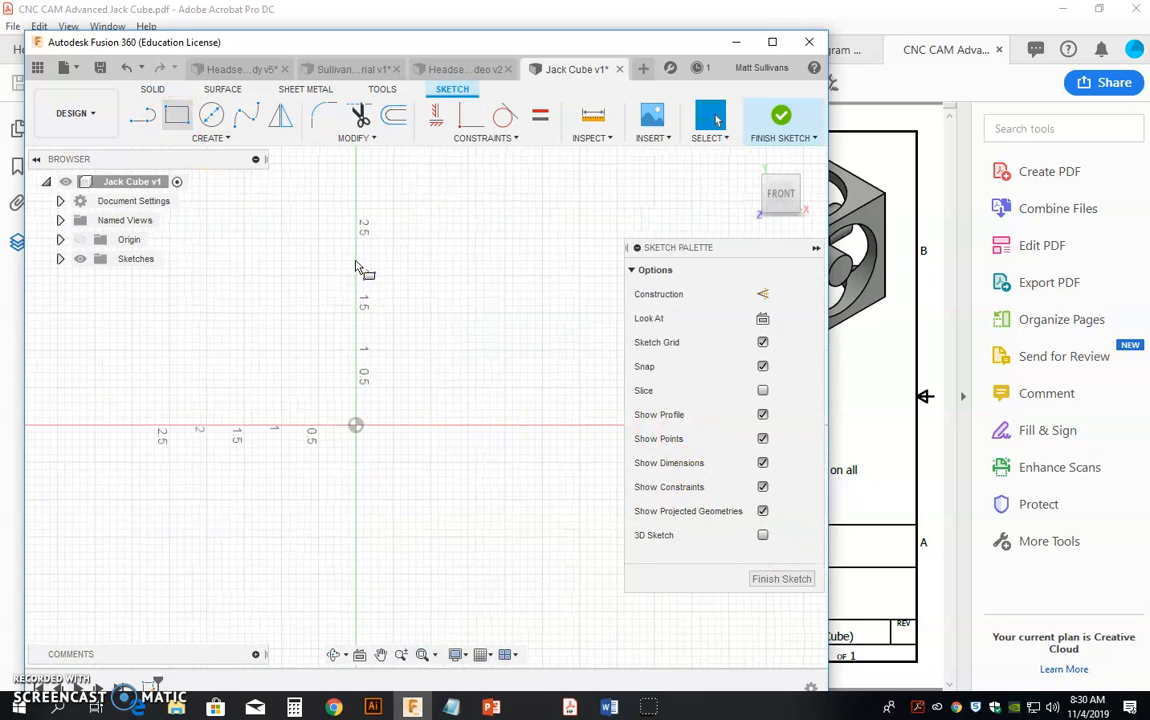
click(355, 427)
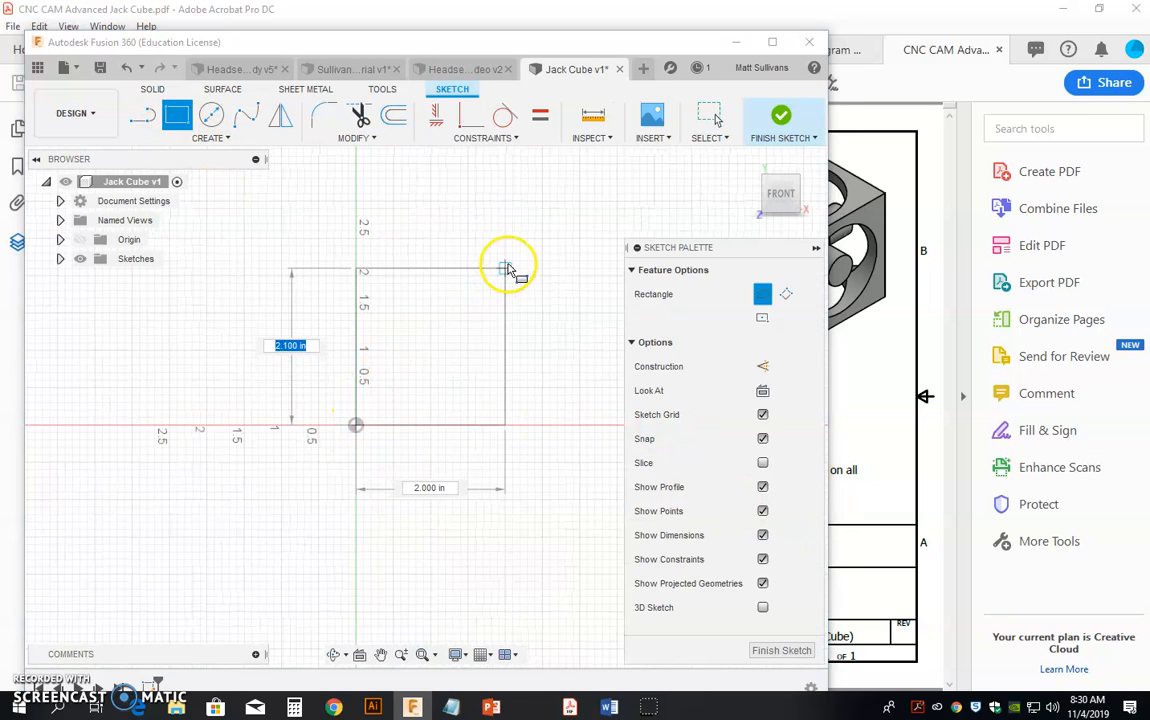
key(Tab)
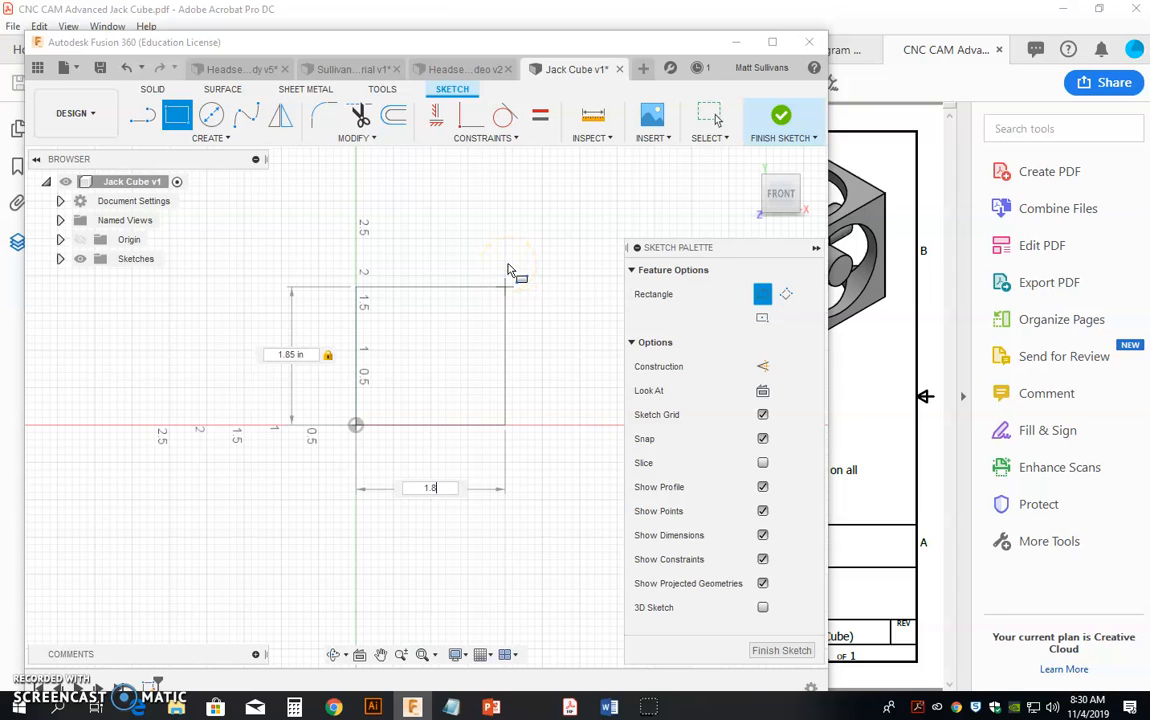
text(1.85)
key(Tab)
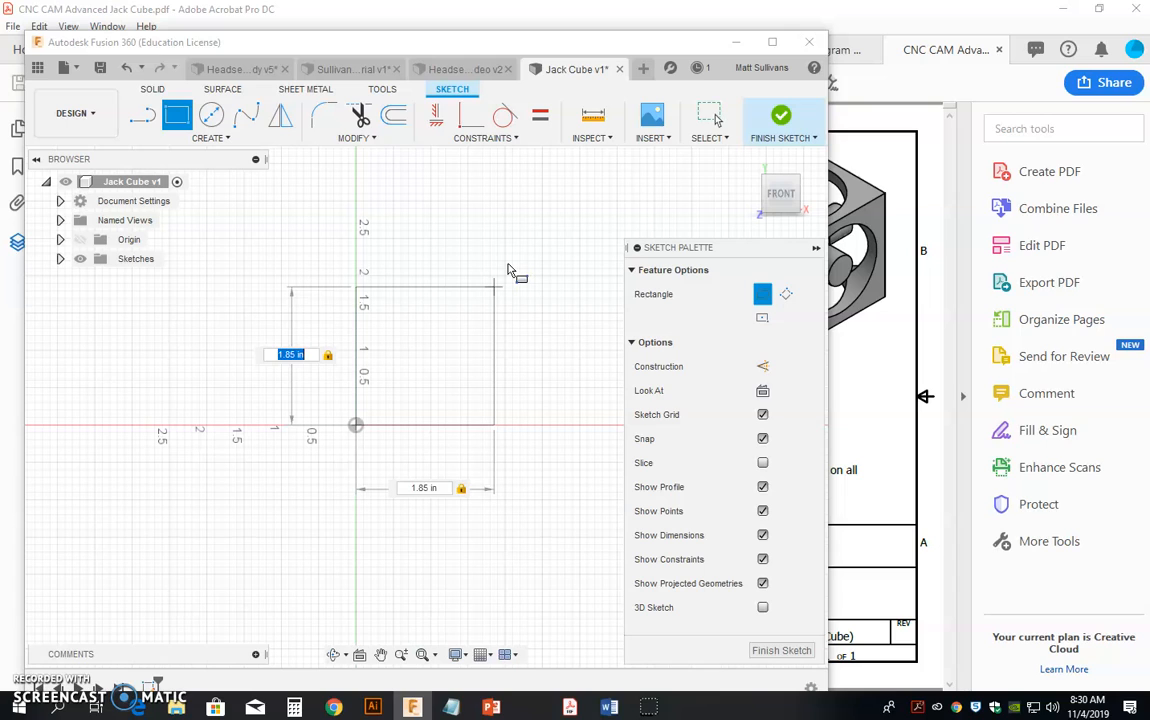
click(508, 270)
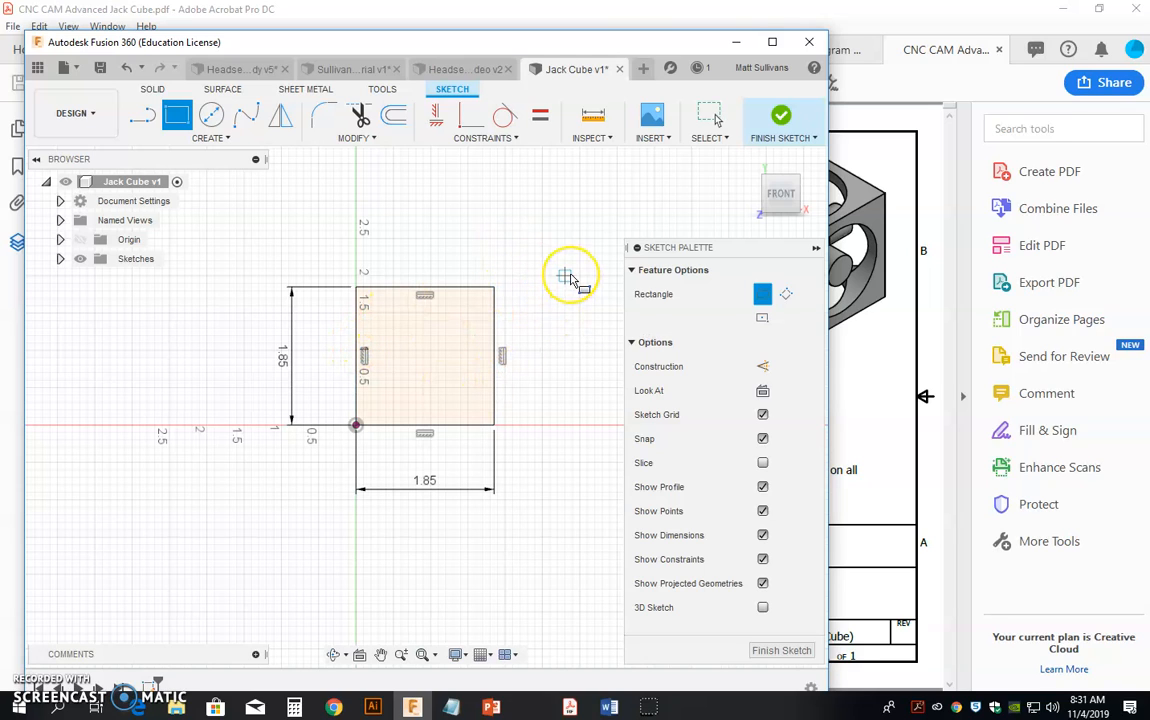
key(Escape)
key(ctrl+z)
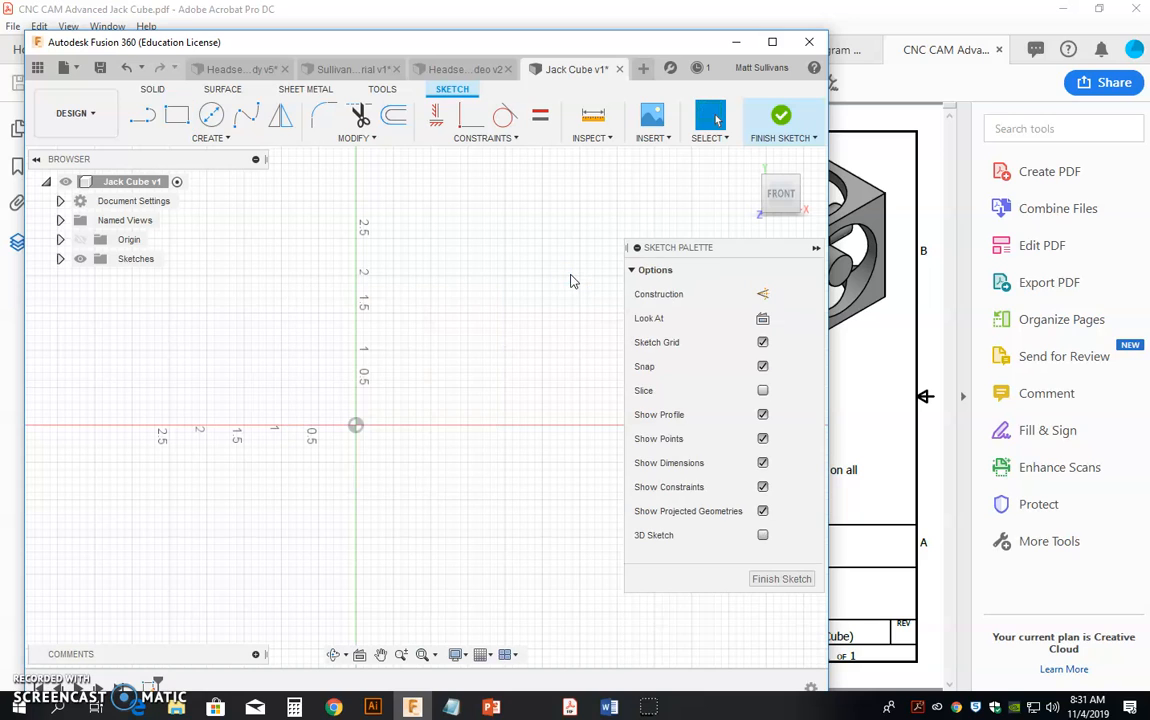
Sketch a two-point rectangle from the origin, about 2.9 in tall
click(176, 115)
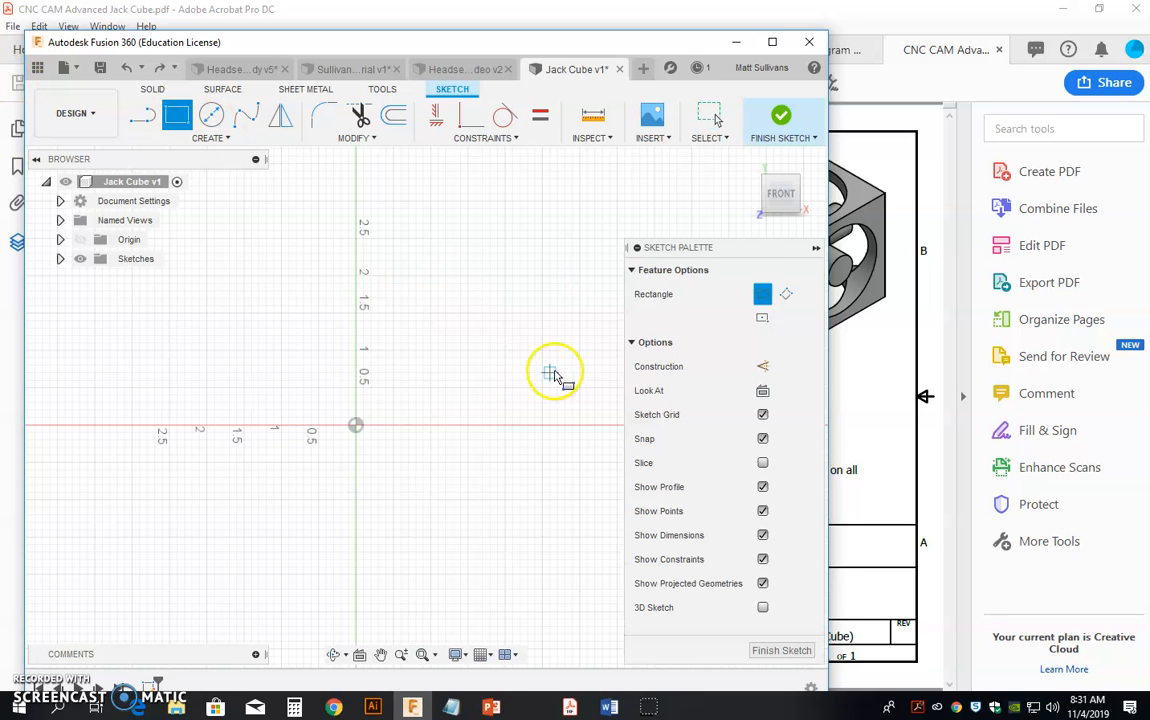
click(355, 427)
click(527, 209)
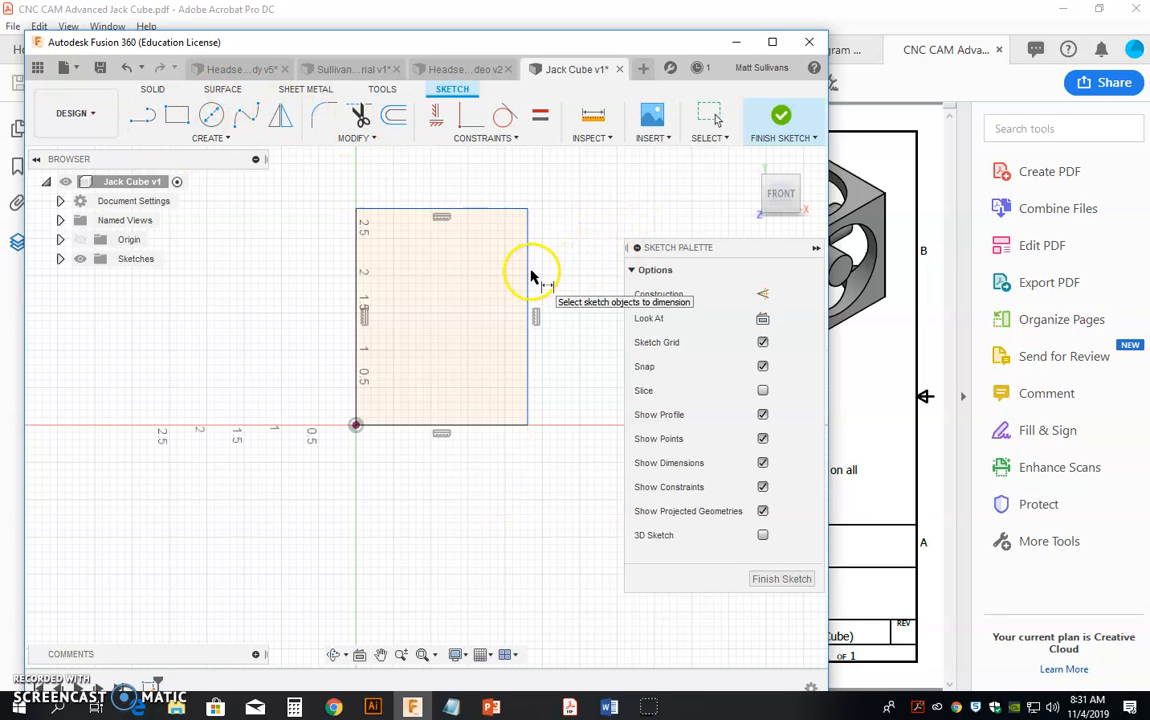
Add a sketch dimension to the rectangle's vertical side and set its height to 1.85 in
click(209, 136)
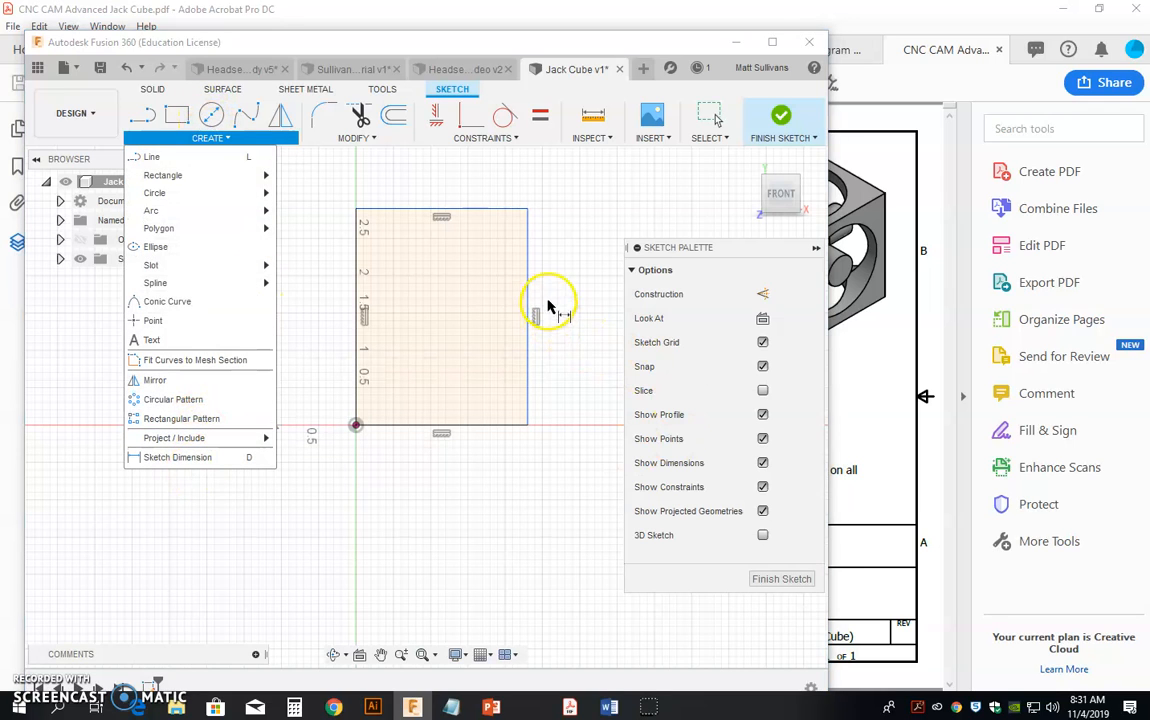
key(d)
click(528, 298)
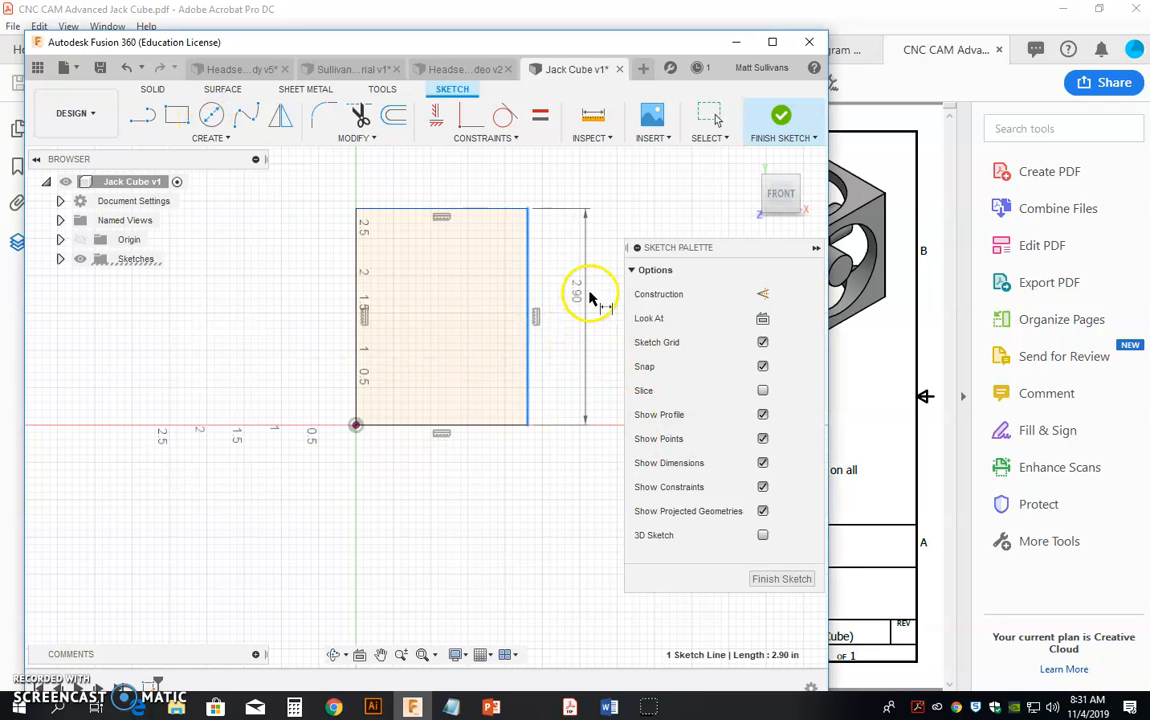
click(594, 301)
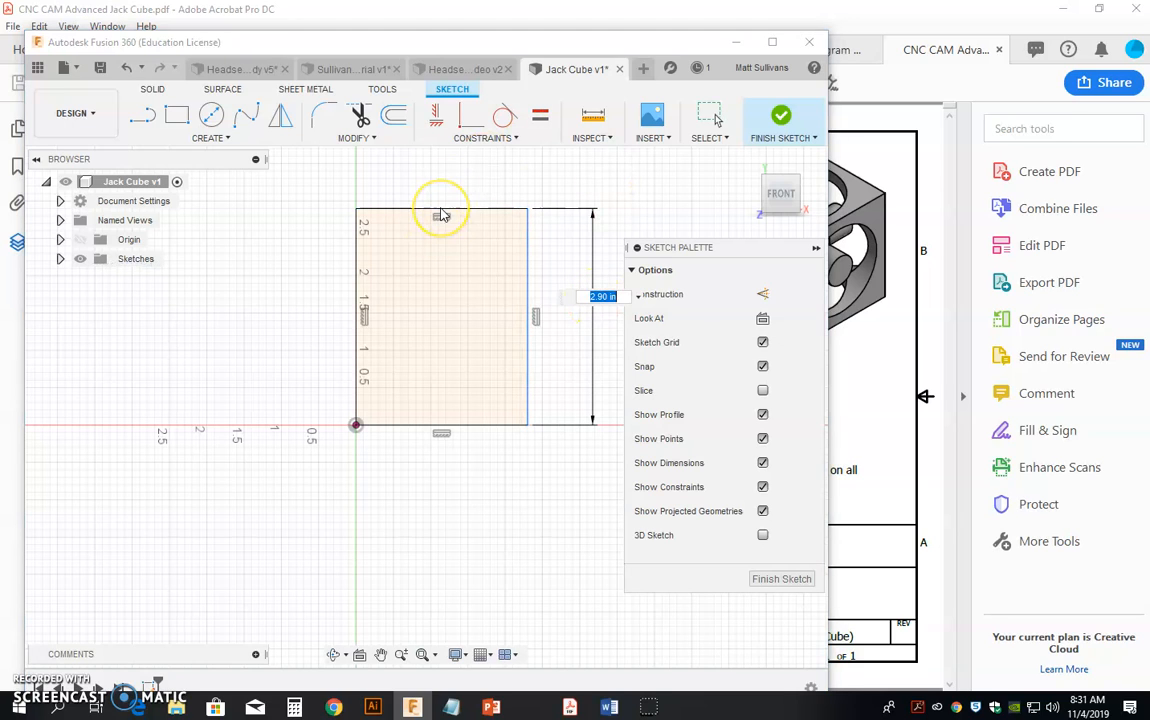
text(1.8)
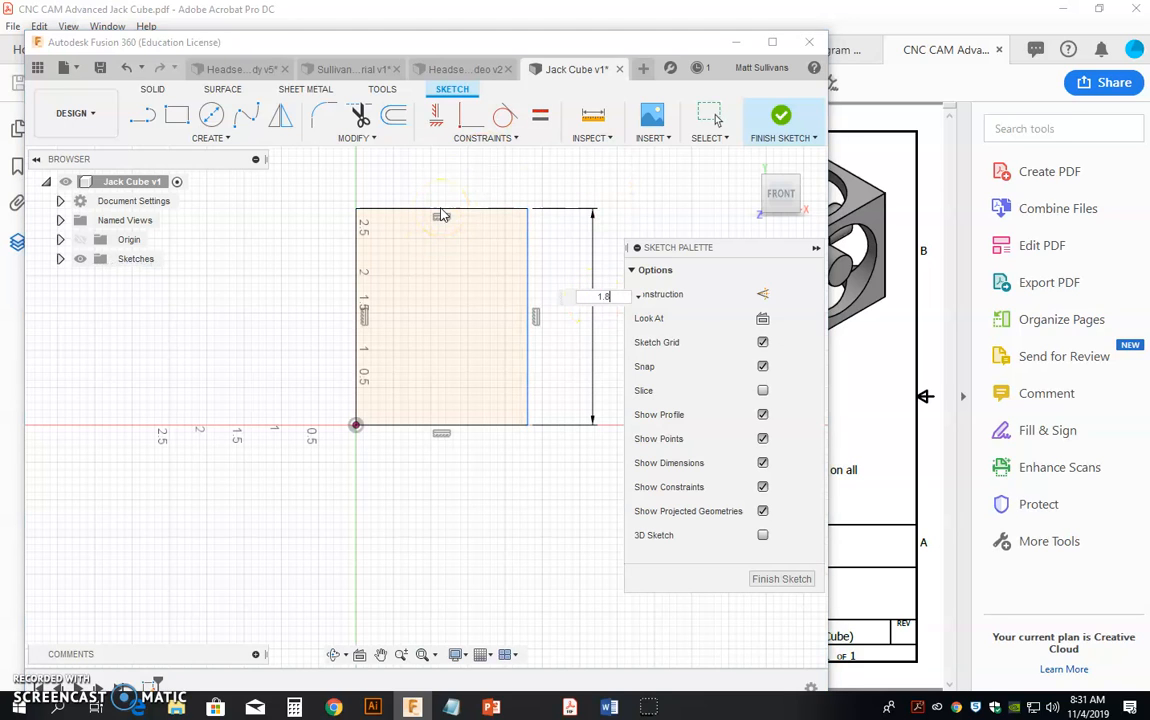
text(5)
key(Return)
Dimension the rectangle's upper edge and set its width to 1.85 in
click(446, 268)
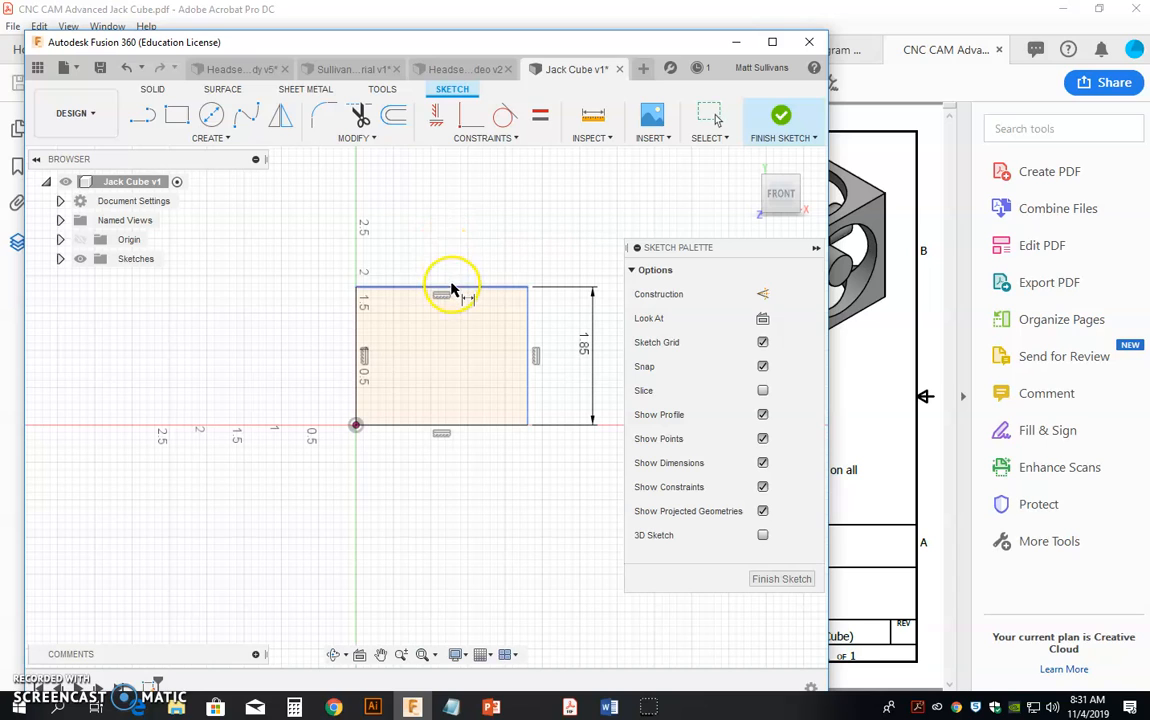
click(449, 236)
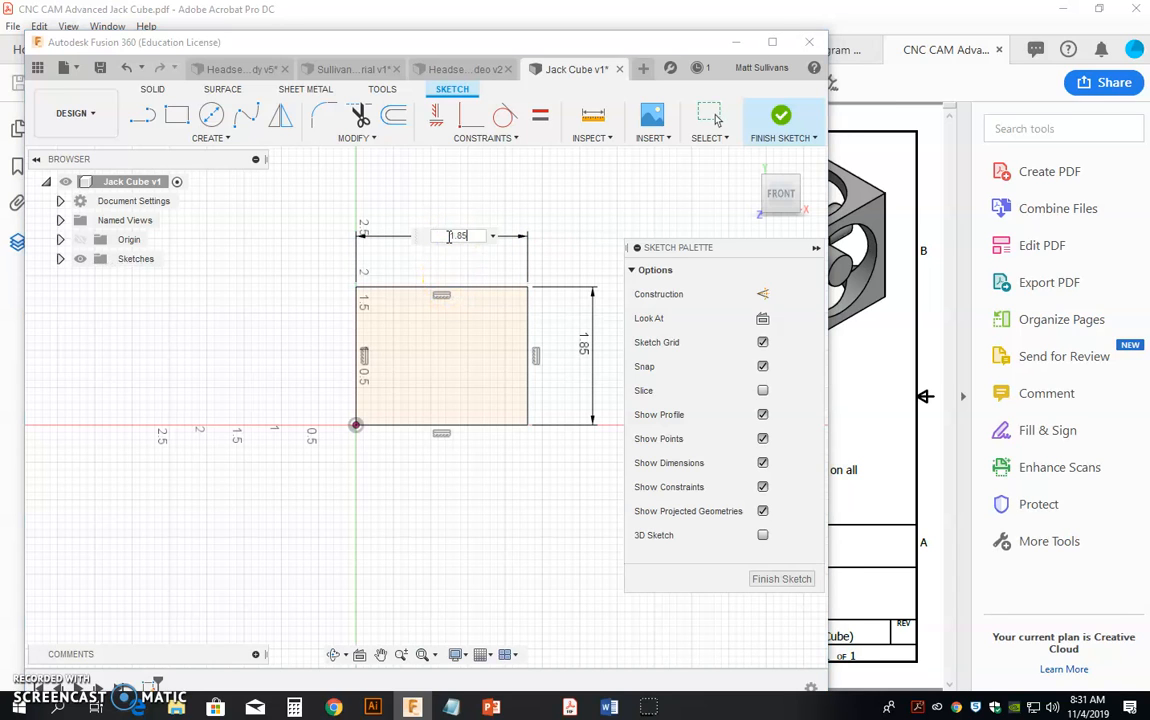
text(1.85)
key(Return)
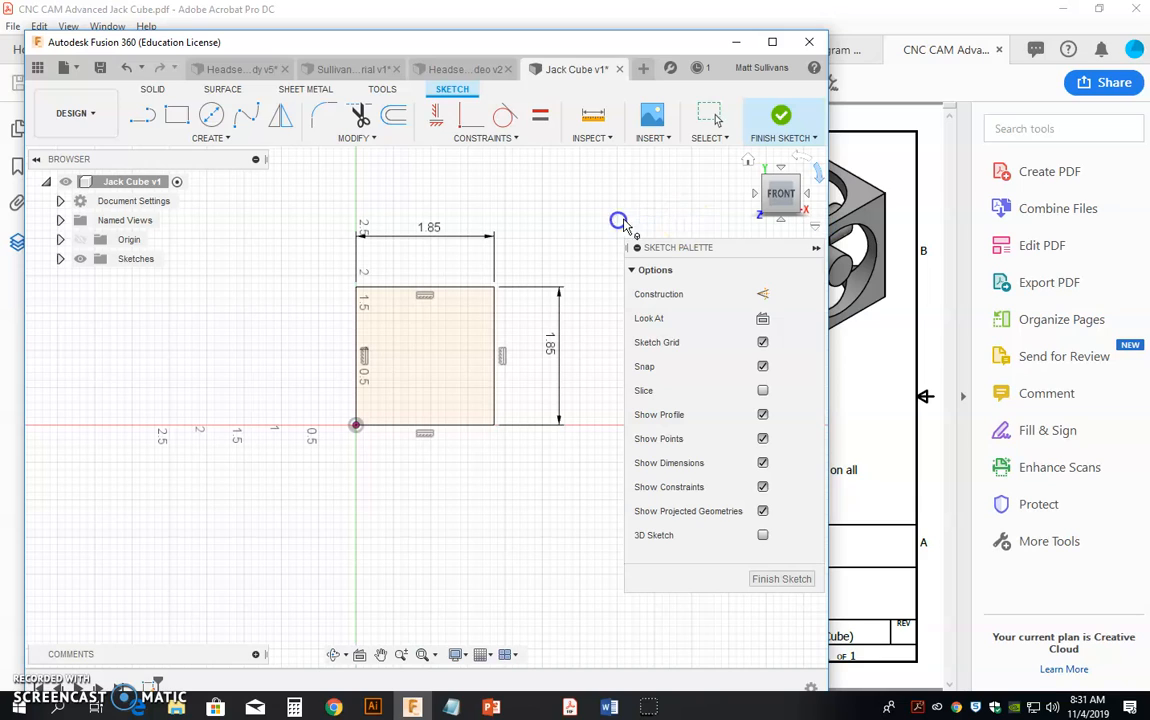
Place the Fusion 360 window beside a restored-down Acrobat window showing the drawing, and return to Fusion 360
mouse_move(590, 47)
mouse_down()
mouse_move(431, 23)
mouse_move(356, 88)
mouse_up()
click(1098, 9)
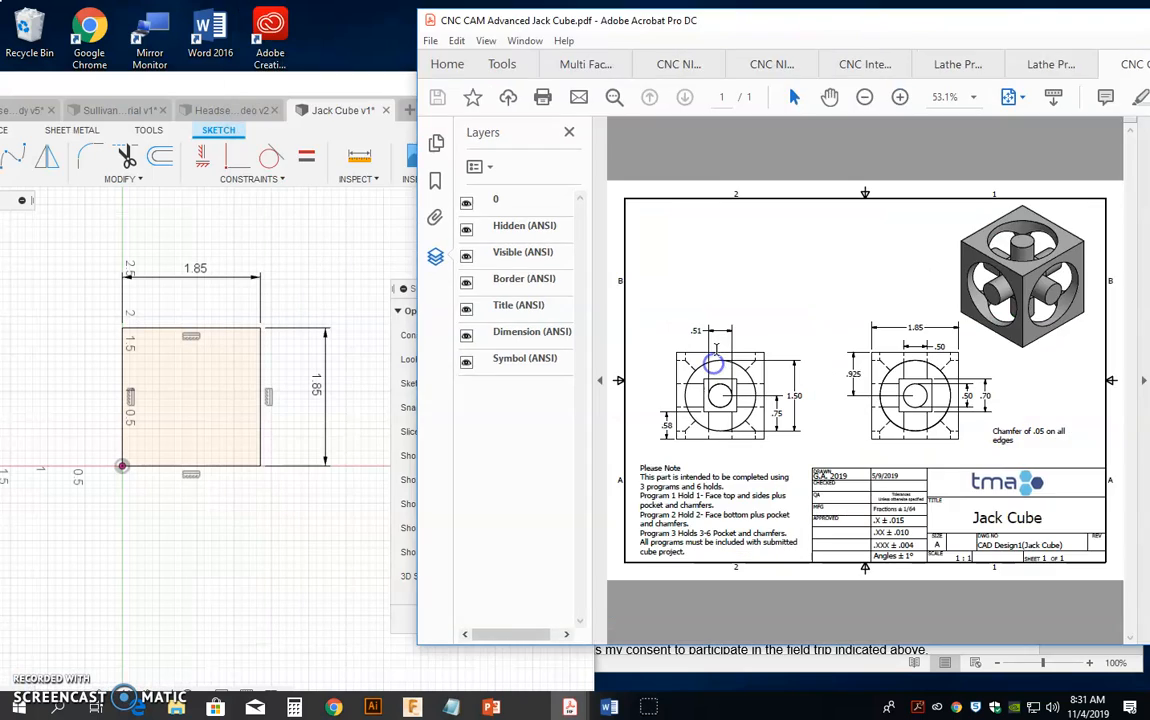
click(331, 80)
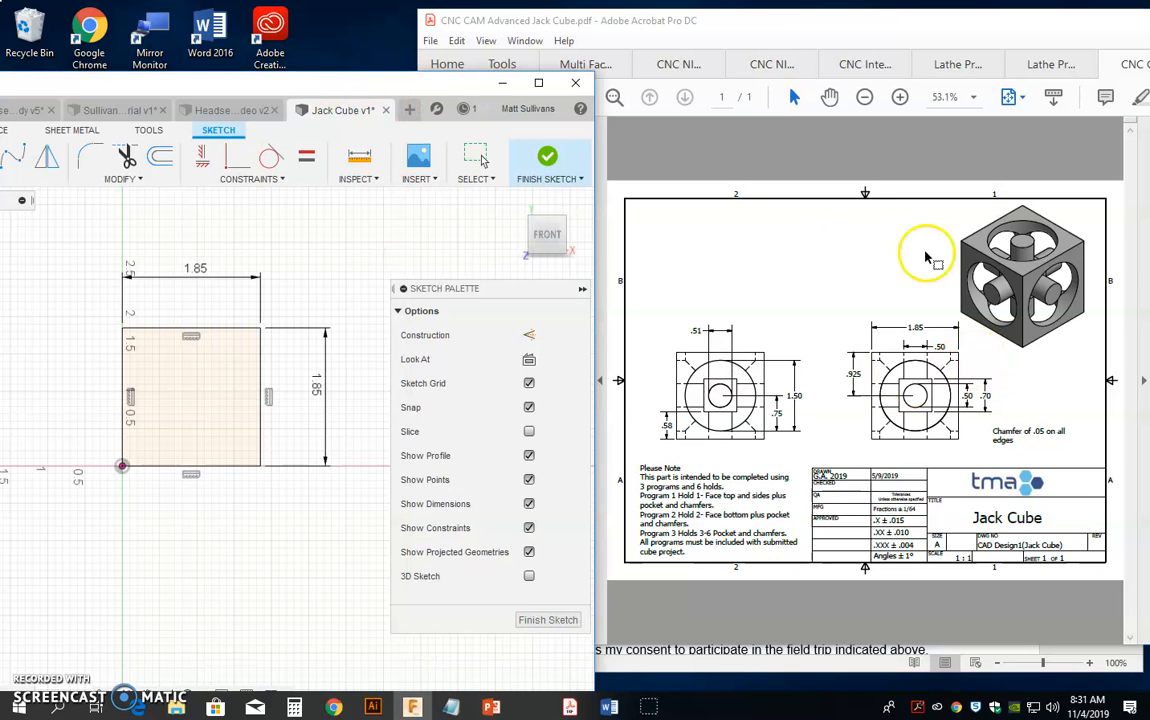
Finish the sketch and extrude the square profile 1.85 in as a new body
click(549, 160)
drag(424, 82, 447, 58)
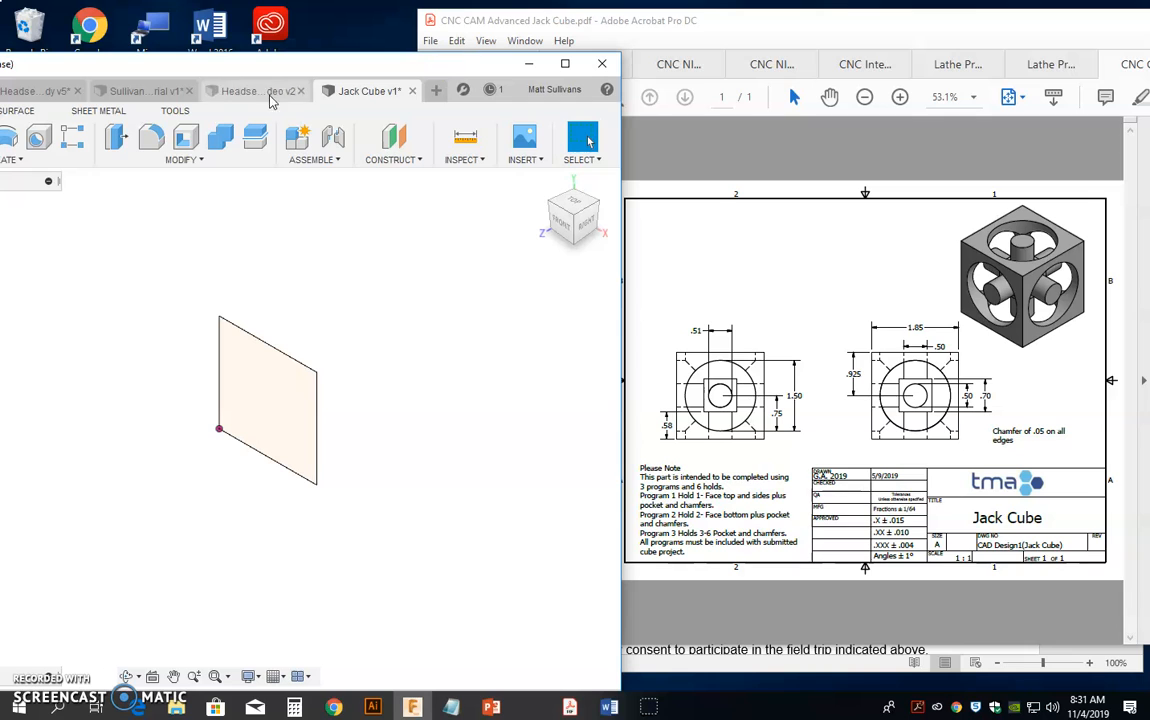
click(119, 139)
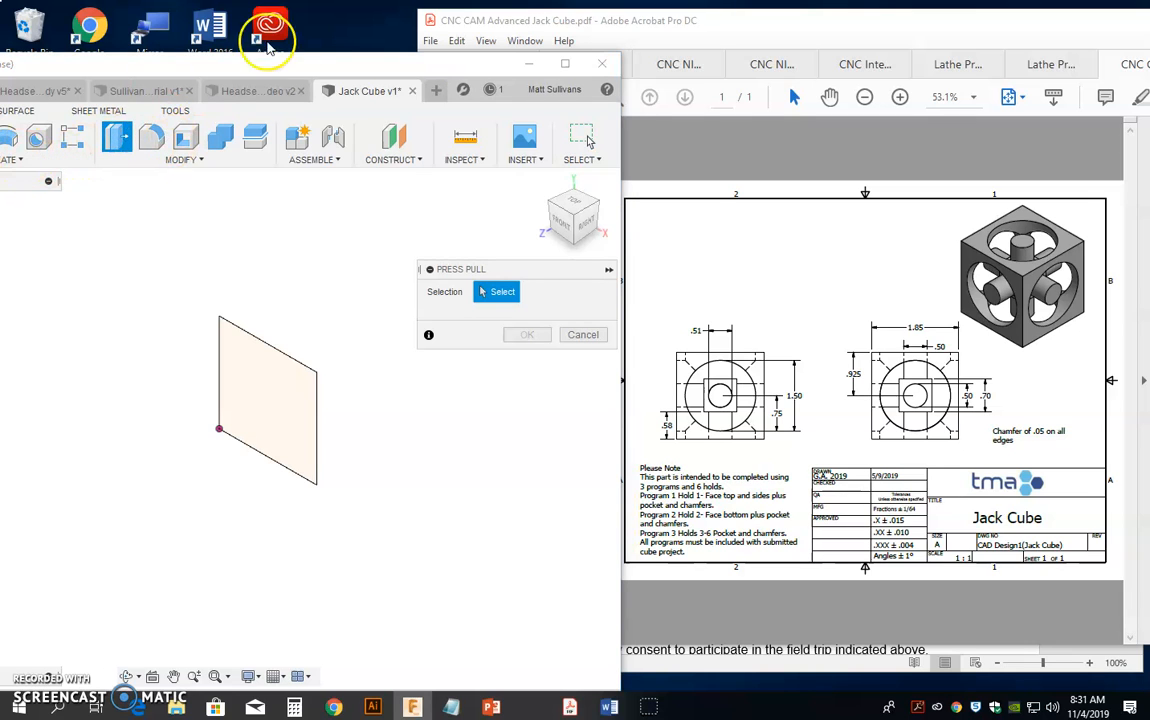
drag(240, 60, 331, 51)
click(61, 125)
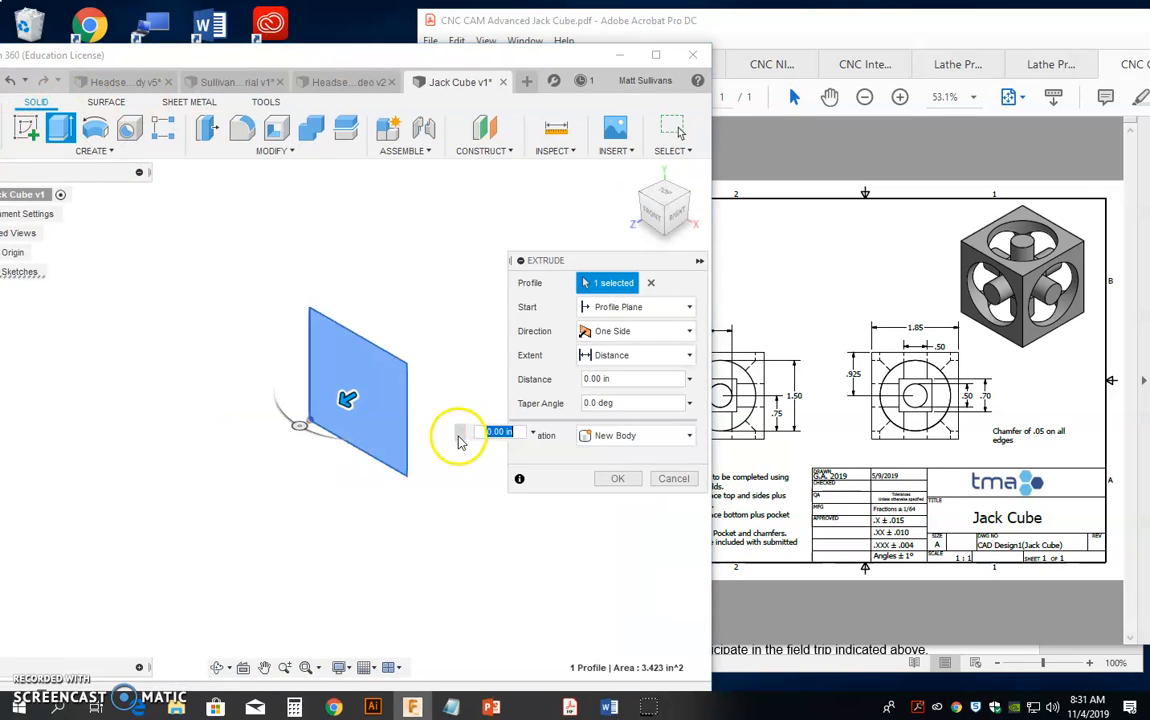
click(612, 379)
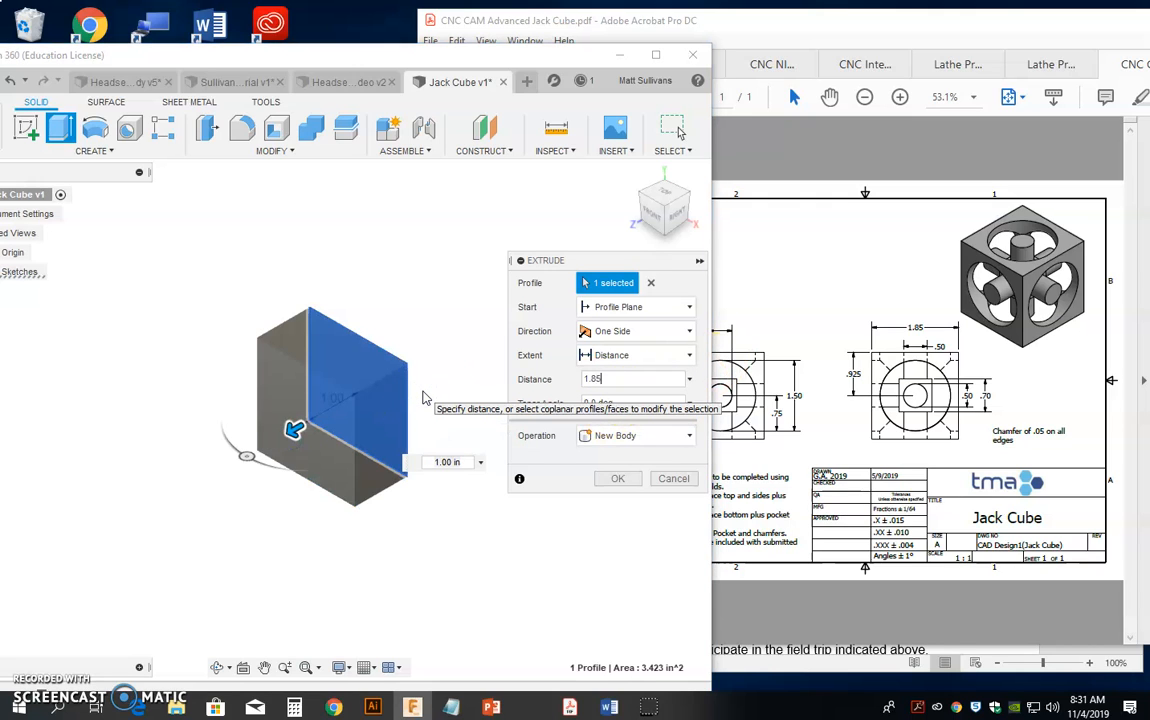
key(Return)
click(587, 375)
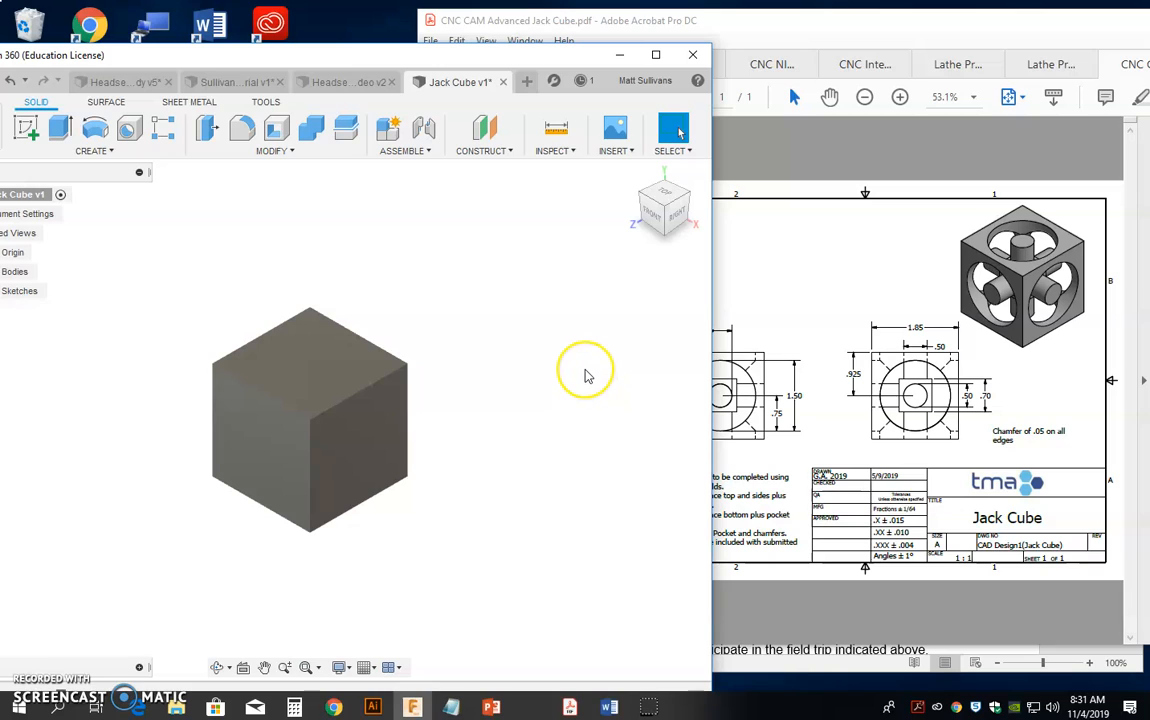
Consult the drawing in Acrobat, return to Fusion 360 and start a sketch on the cube's front face
click(1080, 389)
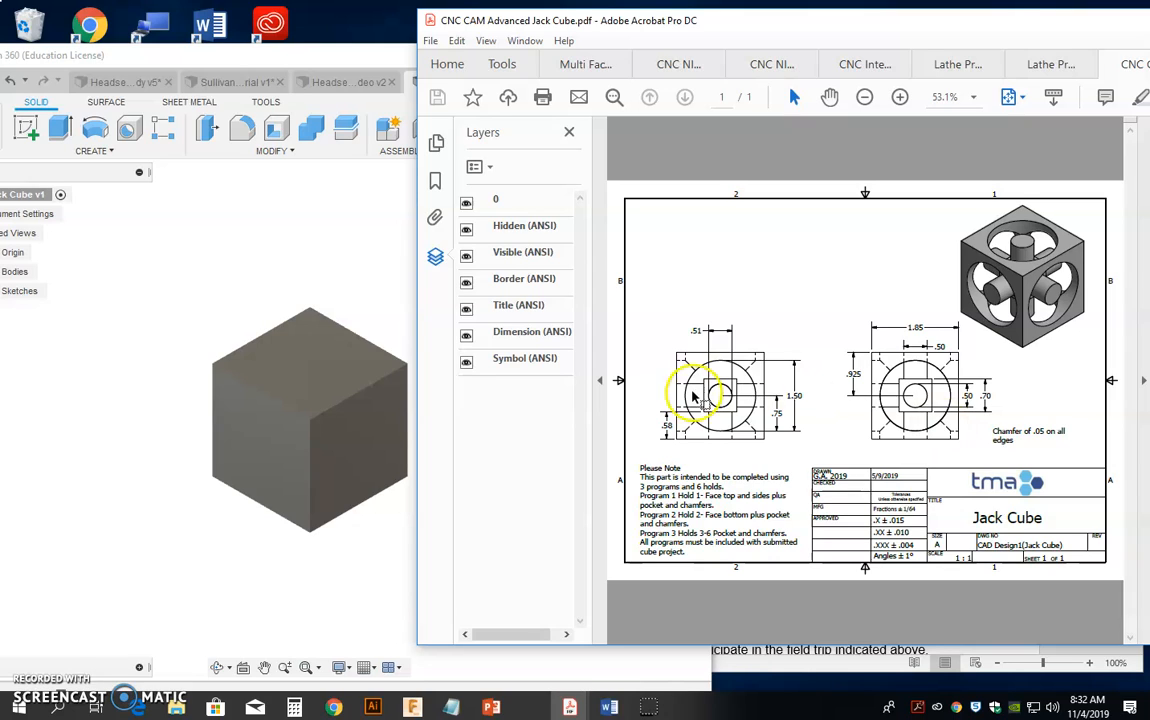
click(255, 288)
click(19, 129)
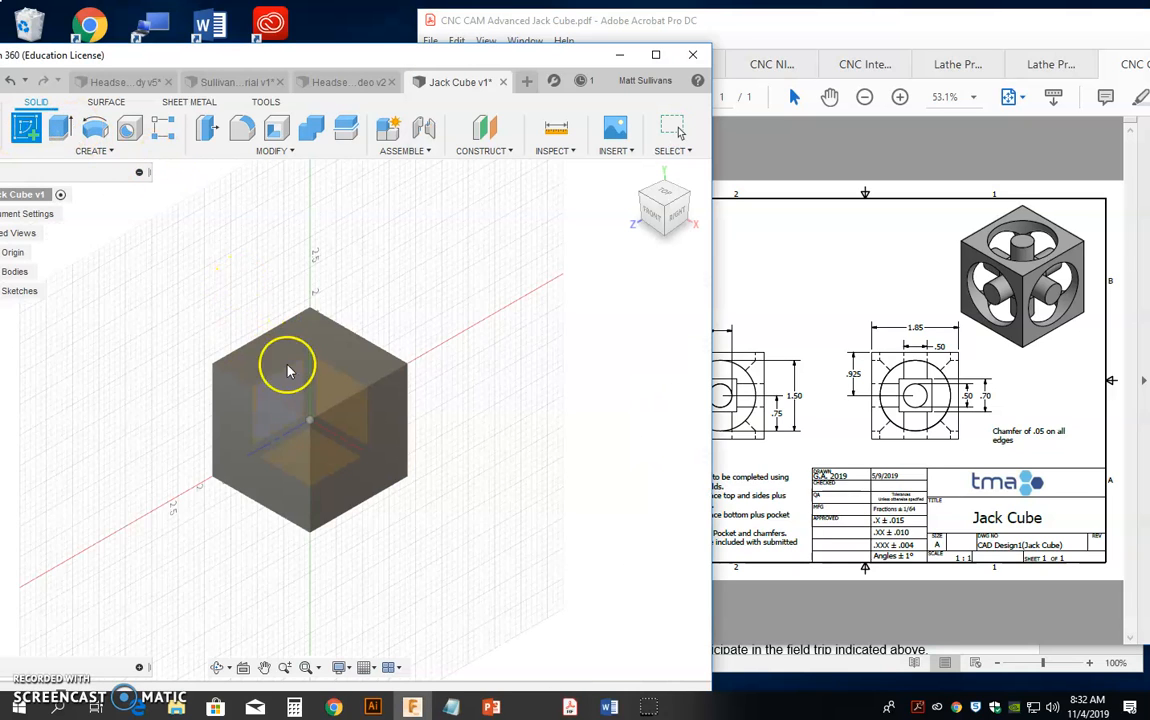
click(236, 422)
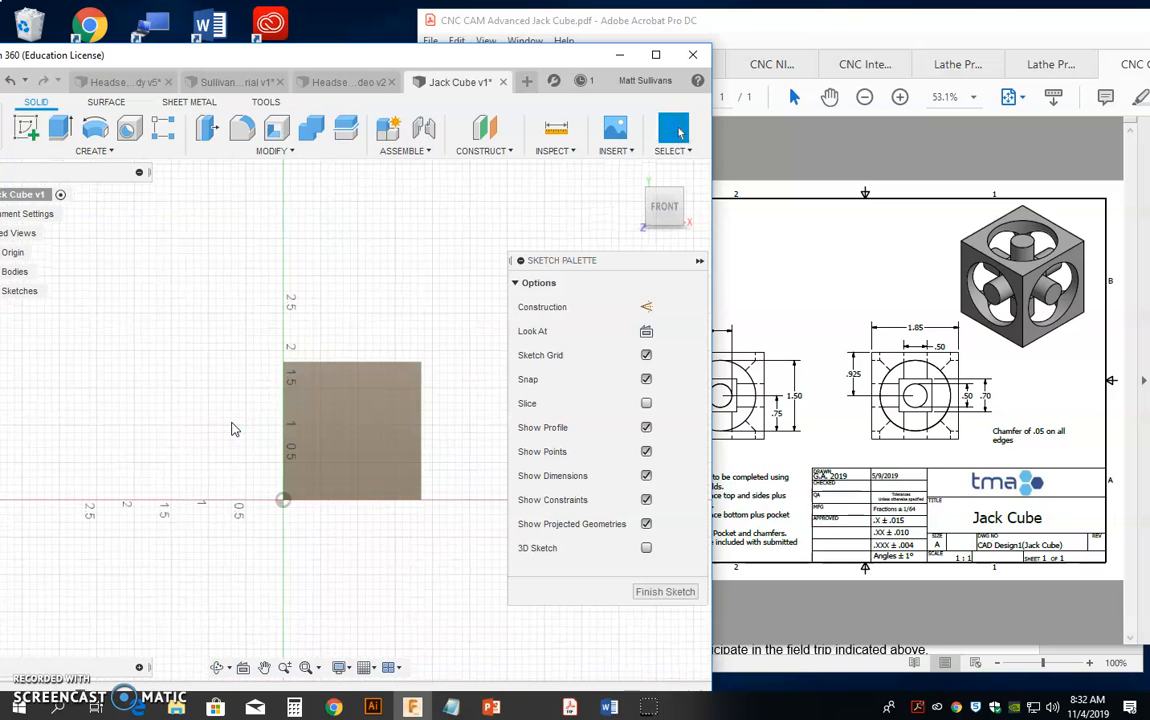
Draw two diagonal lines connecting the opposite corners of the cube's front face
click(26, 128)
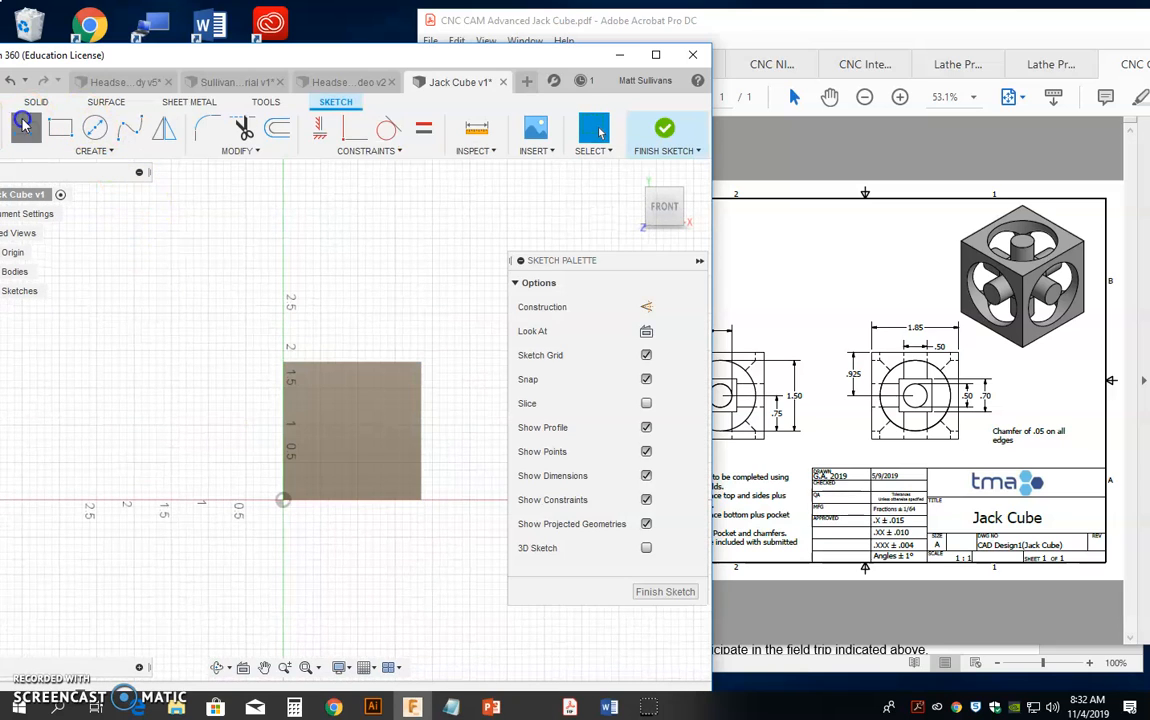
click(285, 363)
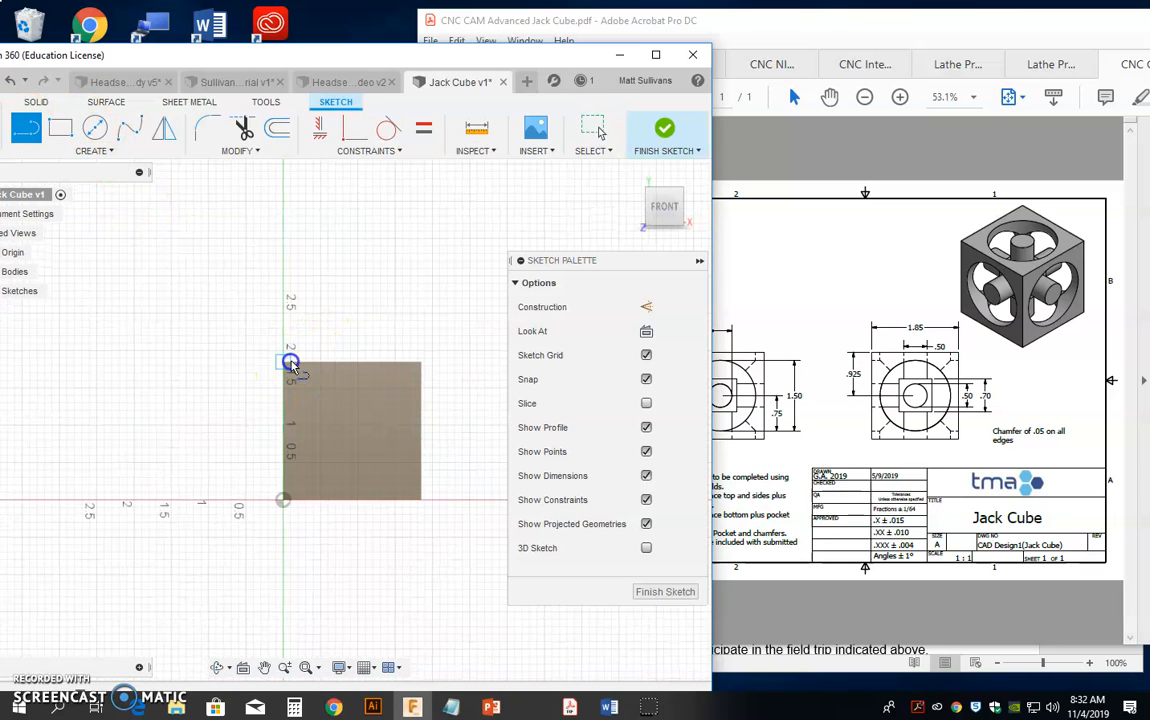
double_click(420, 500)
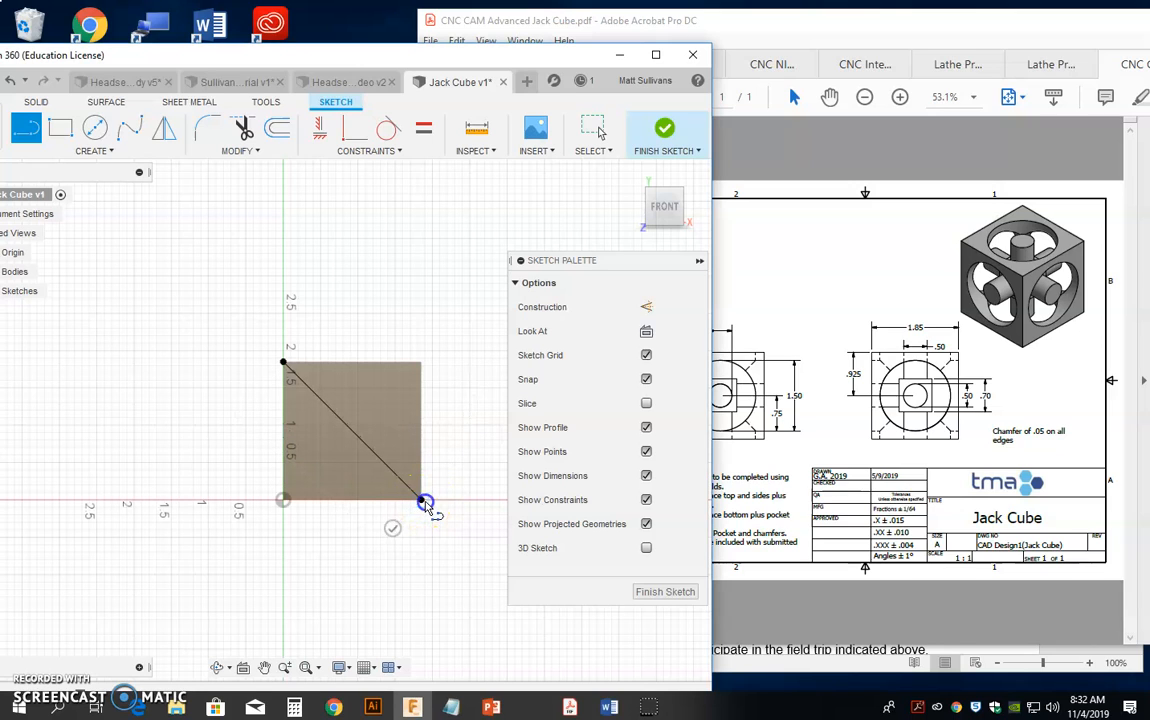
click(421, 363)
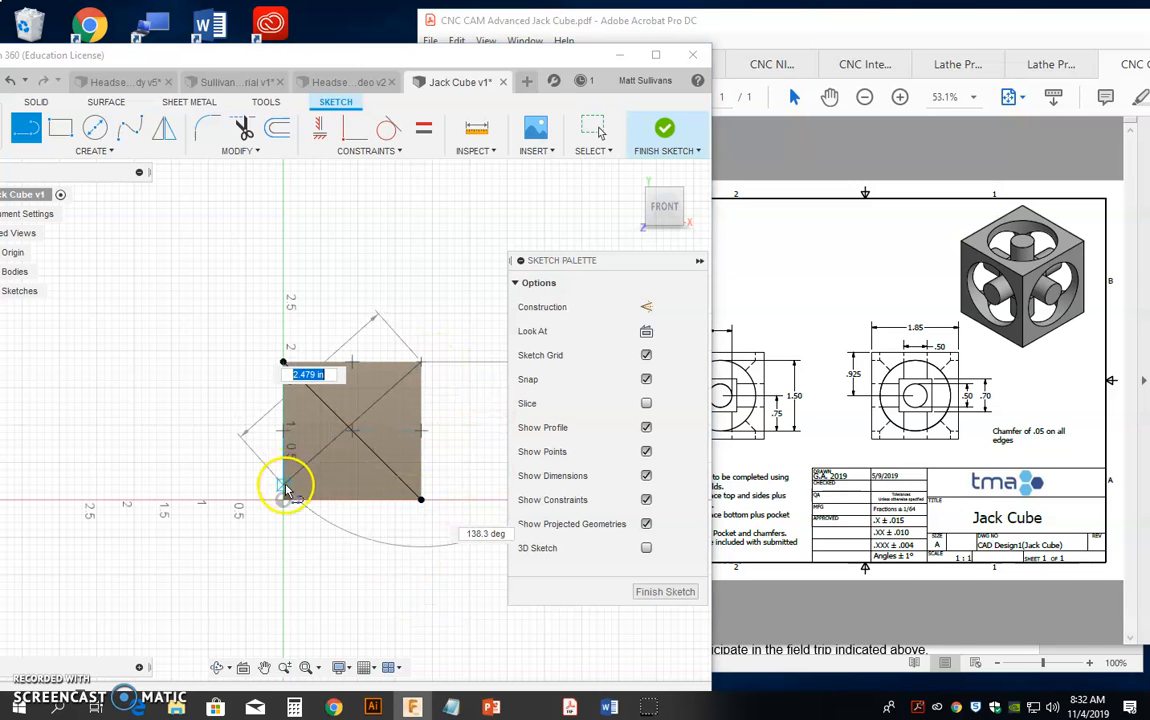
double_click(285, 501)
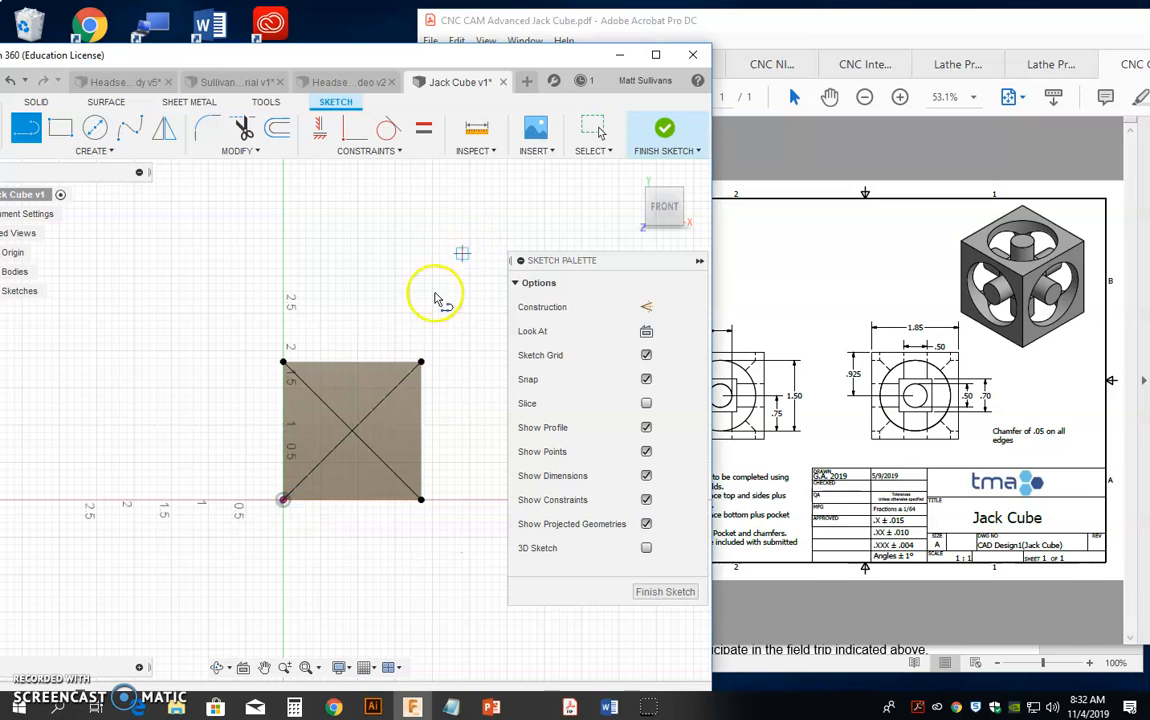
Draw a 0.5 in diameter circle centred on the intersection of the two diagonals
scroll(363, 432, up, 5)
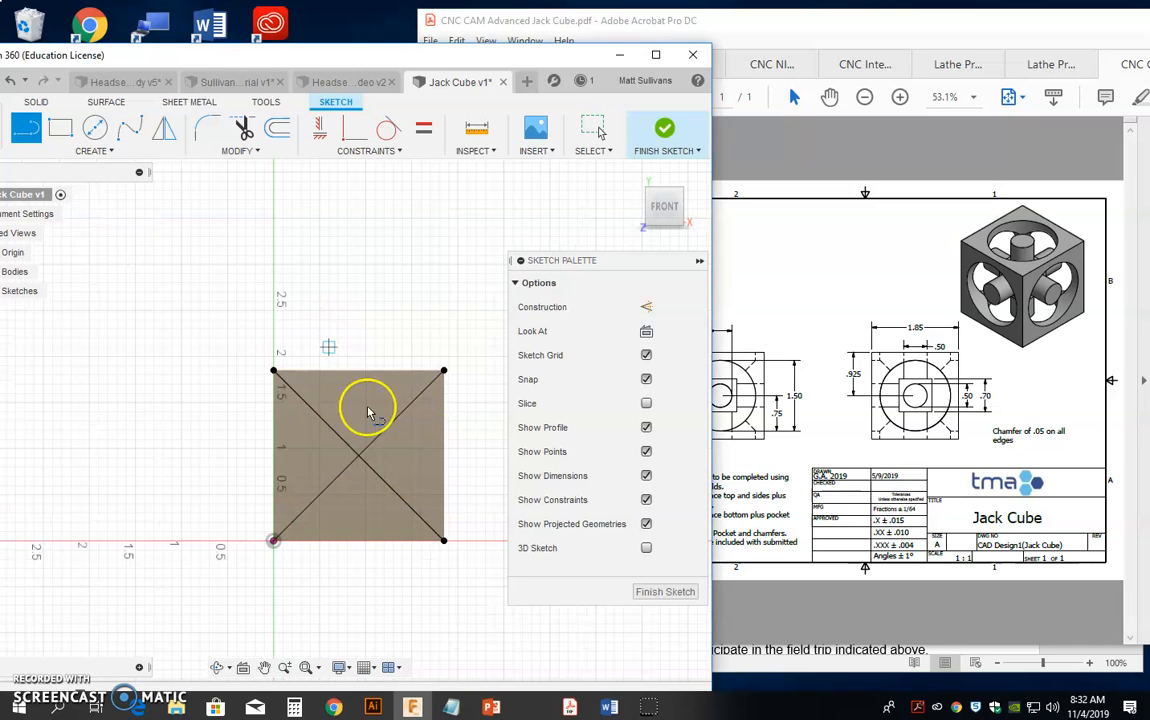
click(94, 128)
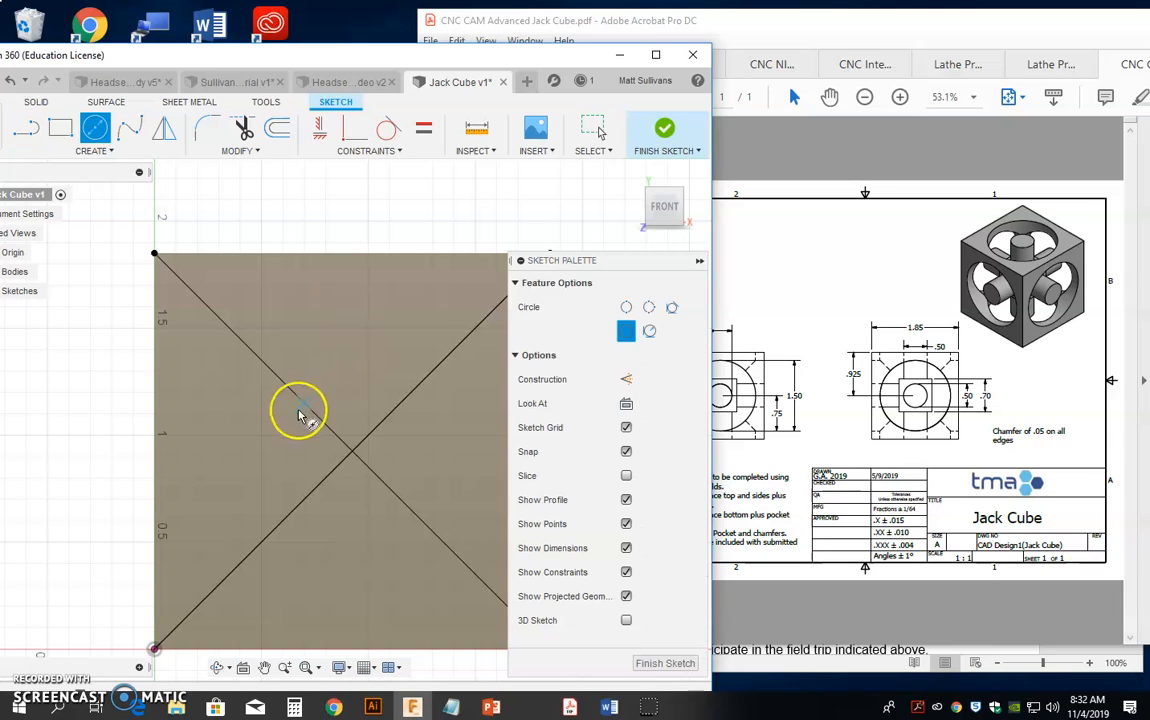
click(352, 450)
text(.5)
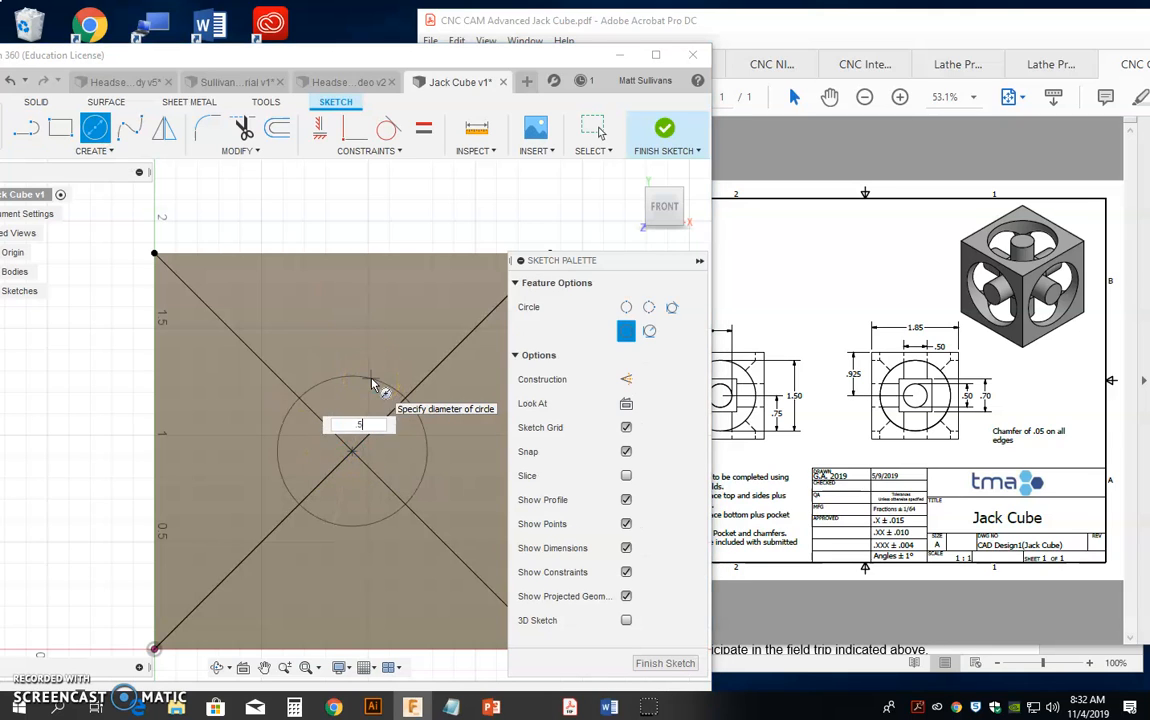
key(Return)
key(Escape)
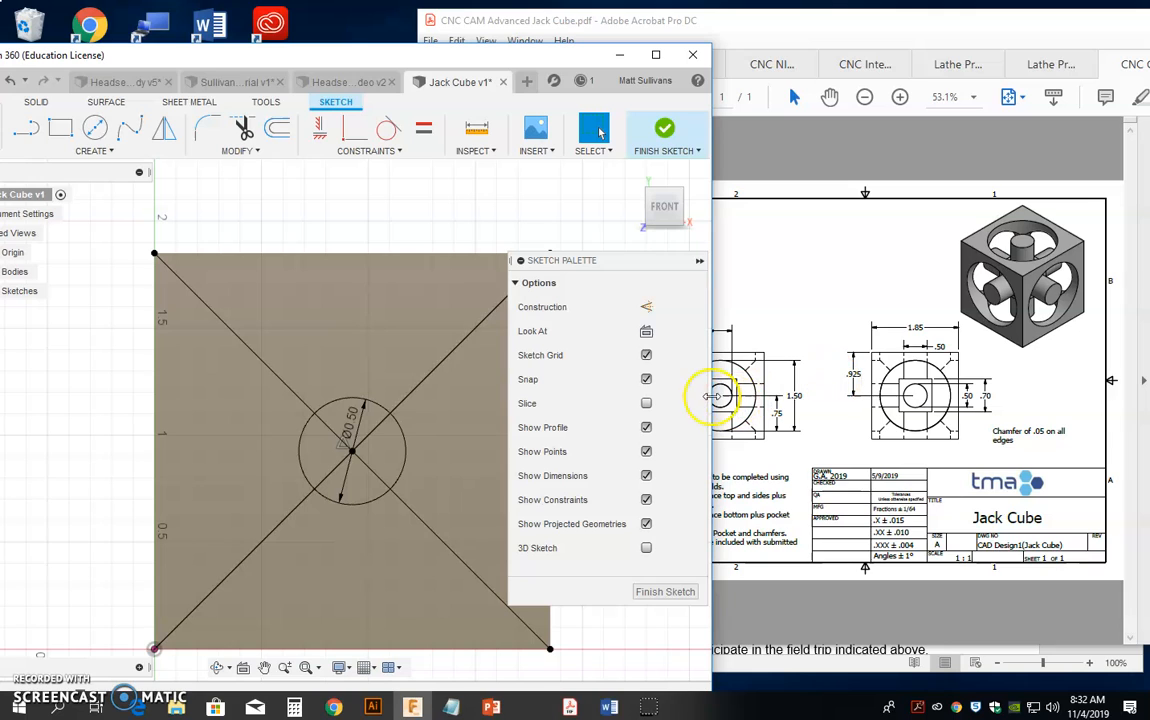
Draw a 1.5 in diameter circle concentric with the 0.5 in circle on the cube's front face
click(94, 128)
click(352, 450)
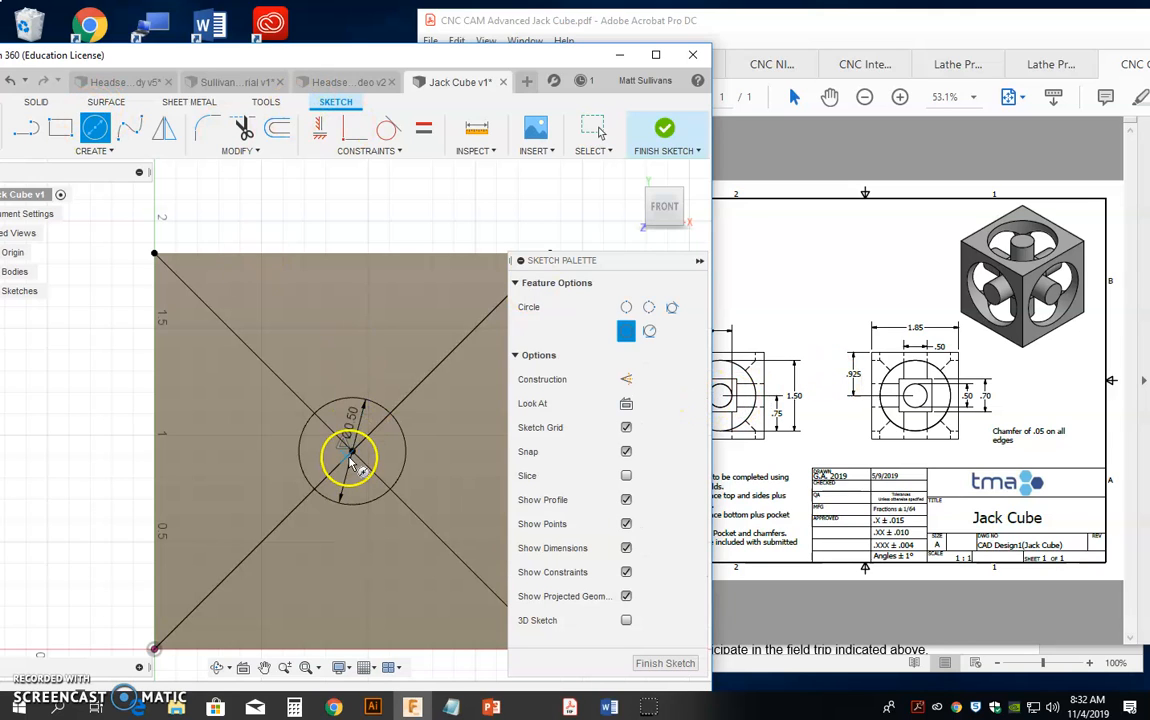
click(357, 312)
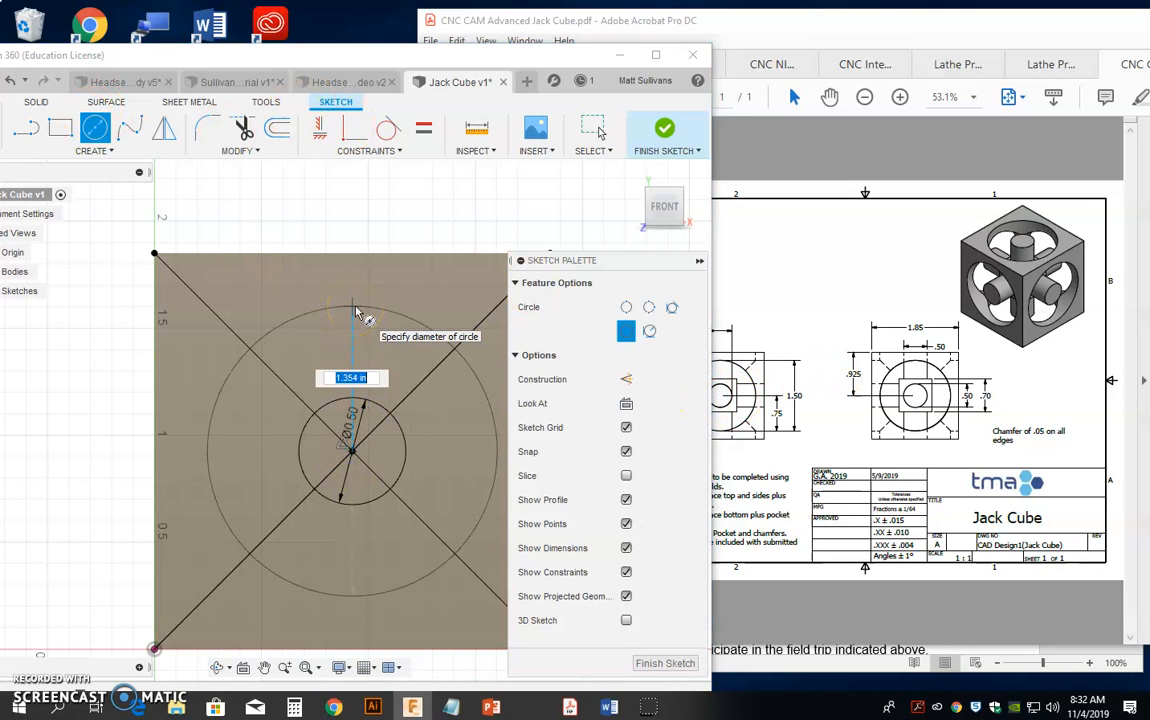
text(1.5)
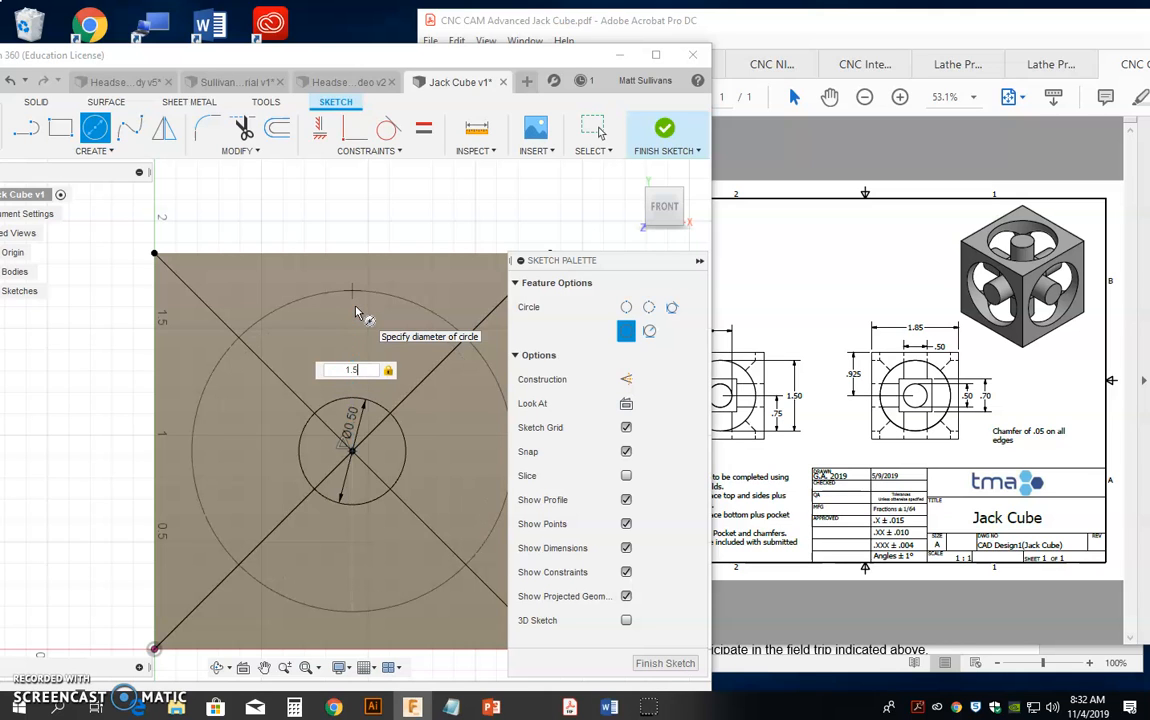
key(Return)
Trim away all segments of both diagonal lines, leaving only the two concentric circles in the sketch
scroll(372, 249, down, 2)
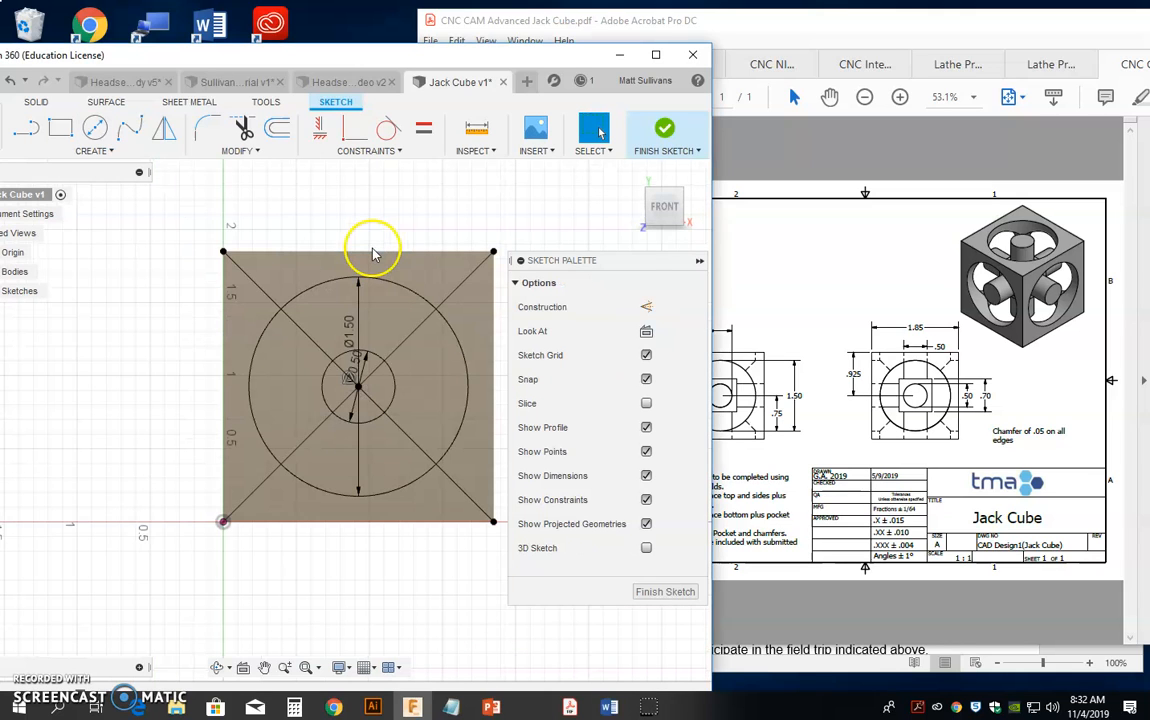
click(243, 128)
click(300, 329)
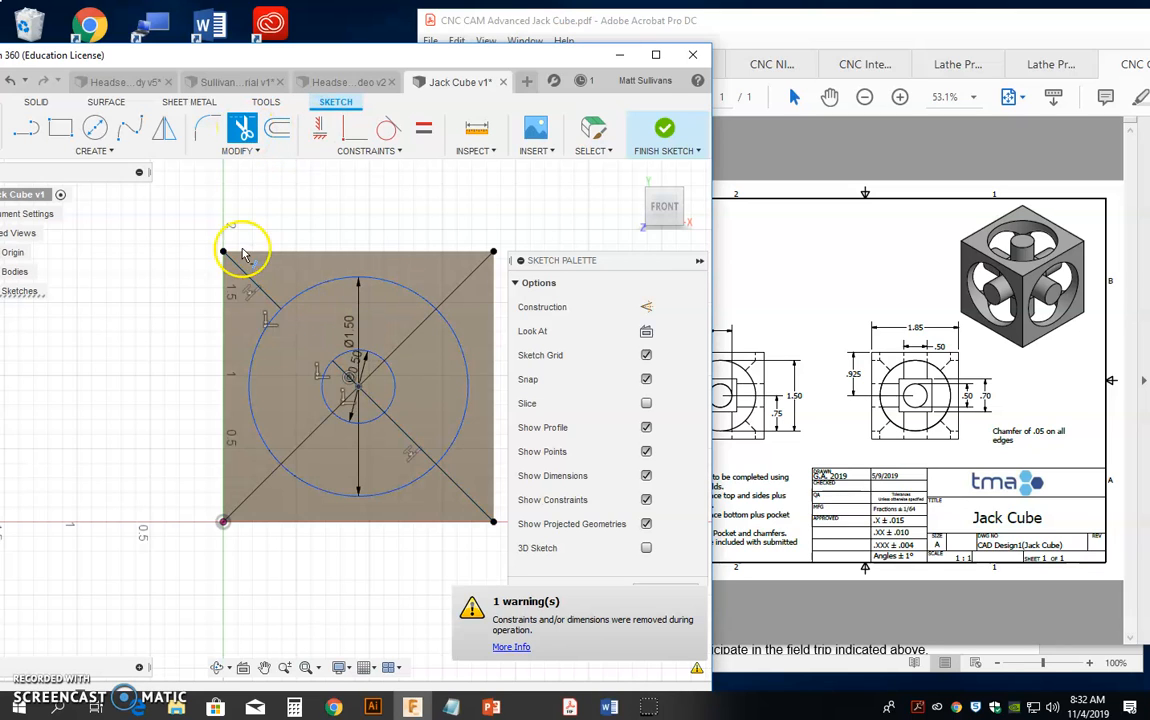
click(249, 271)
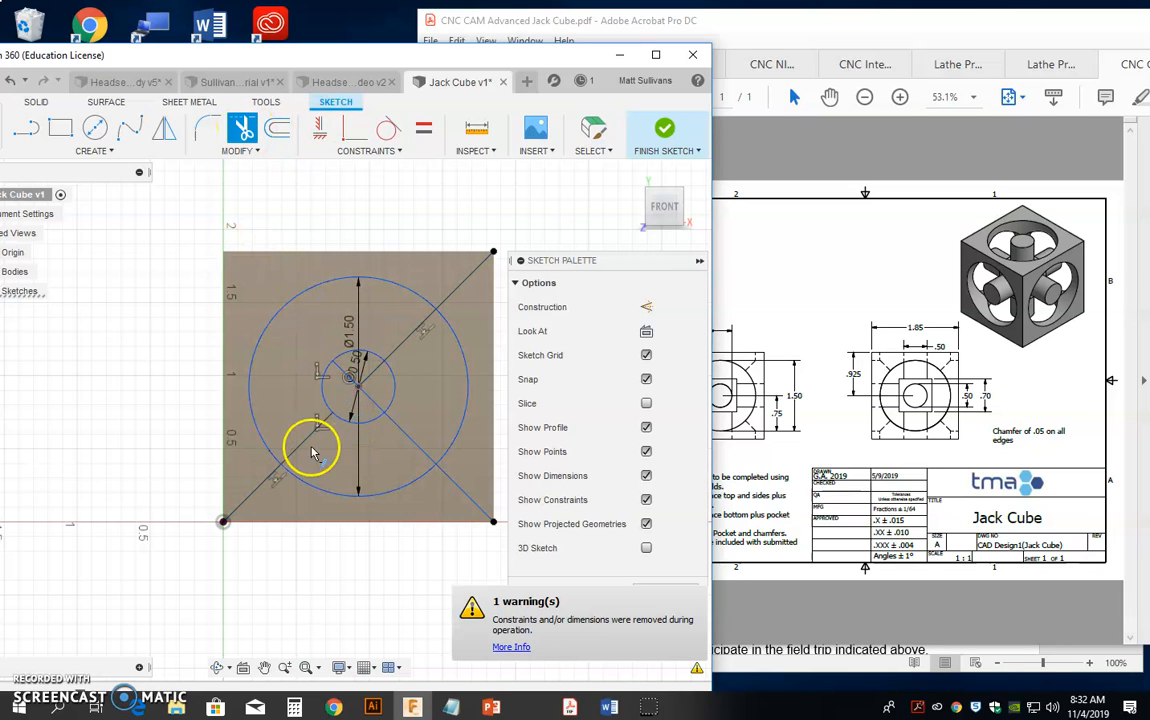
click(308, 437)
click(400, 440)
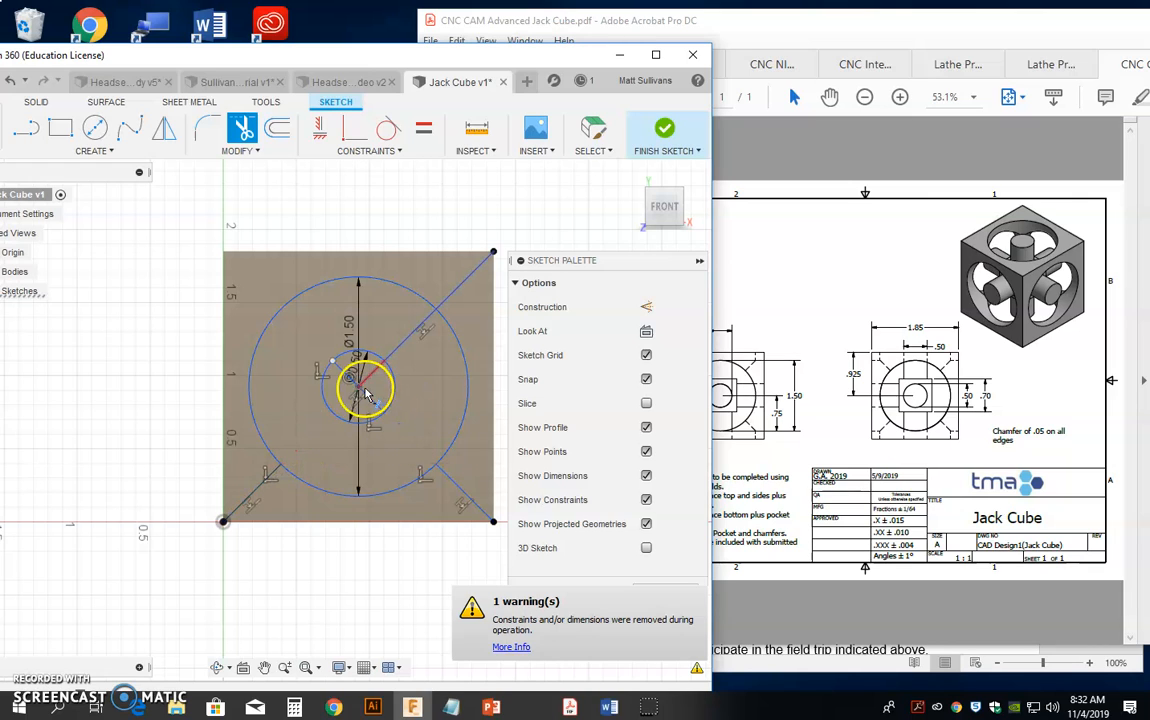
click(345, 378)
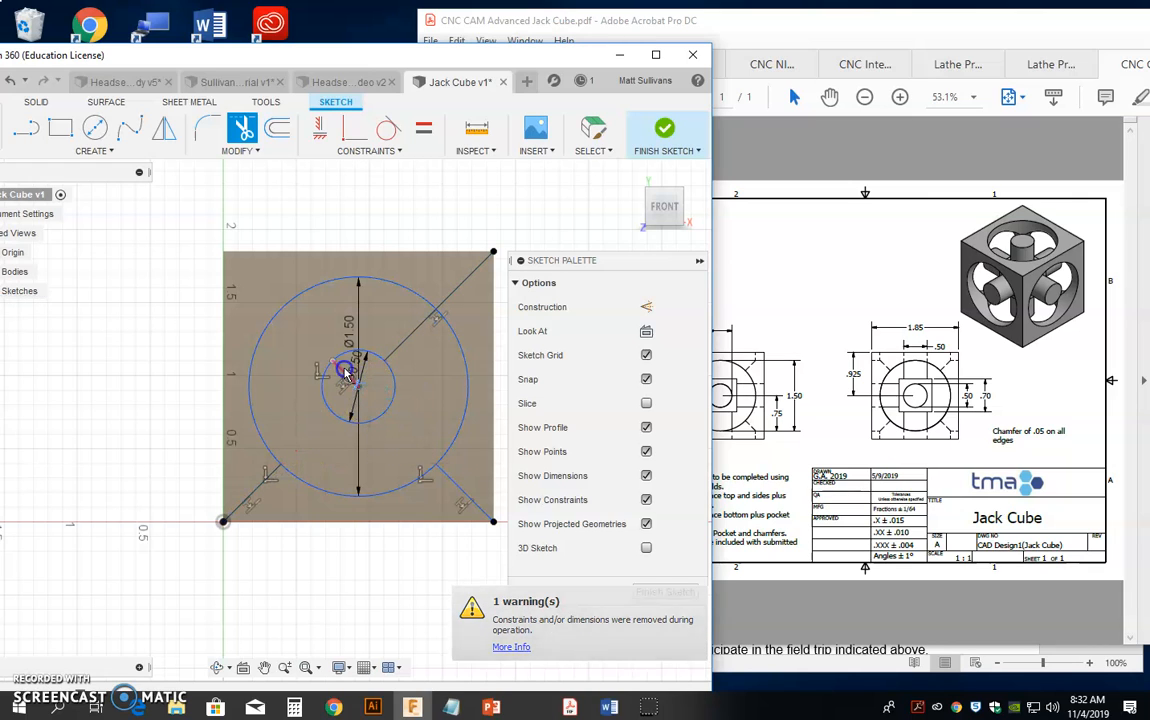
click(411, 330)
click(468, 498)
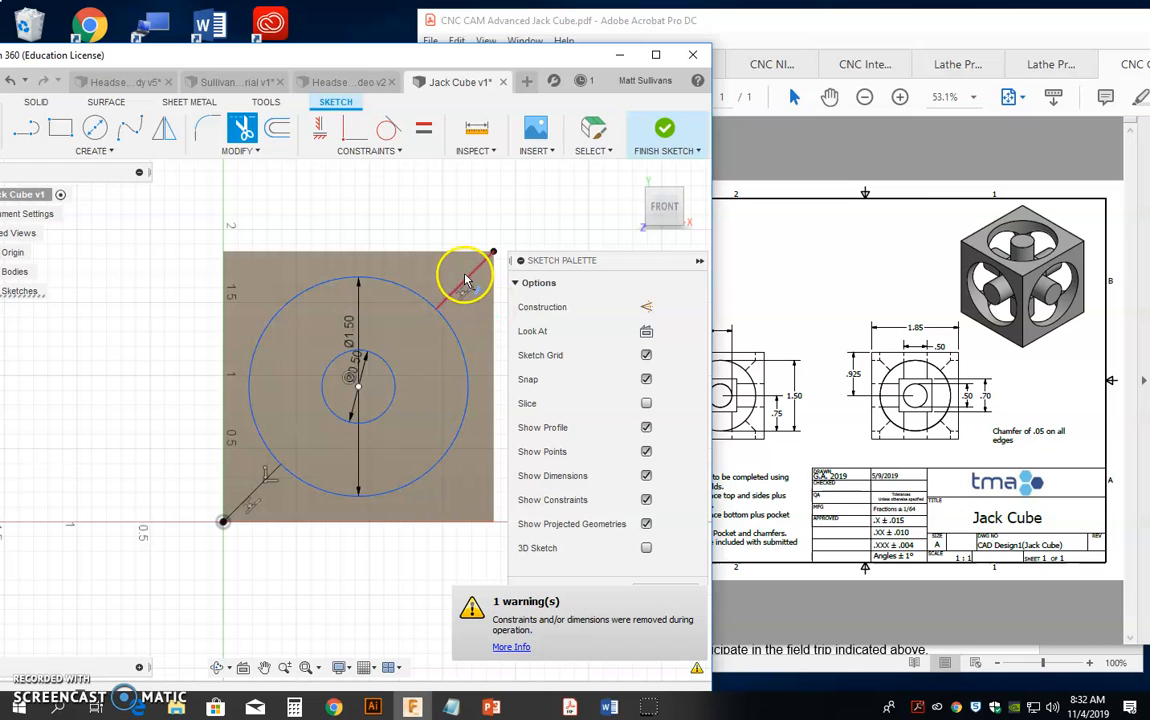
click(465, 276)
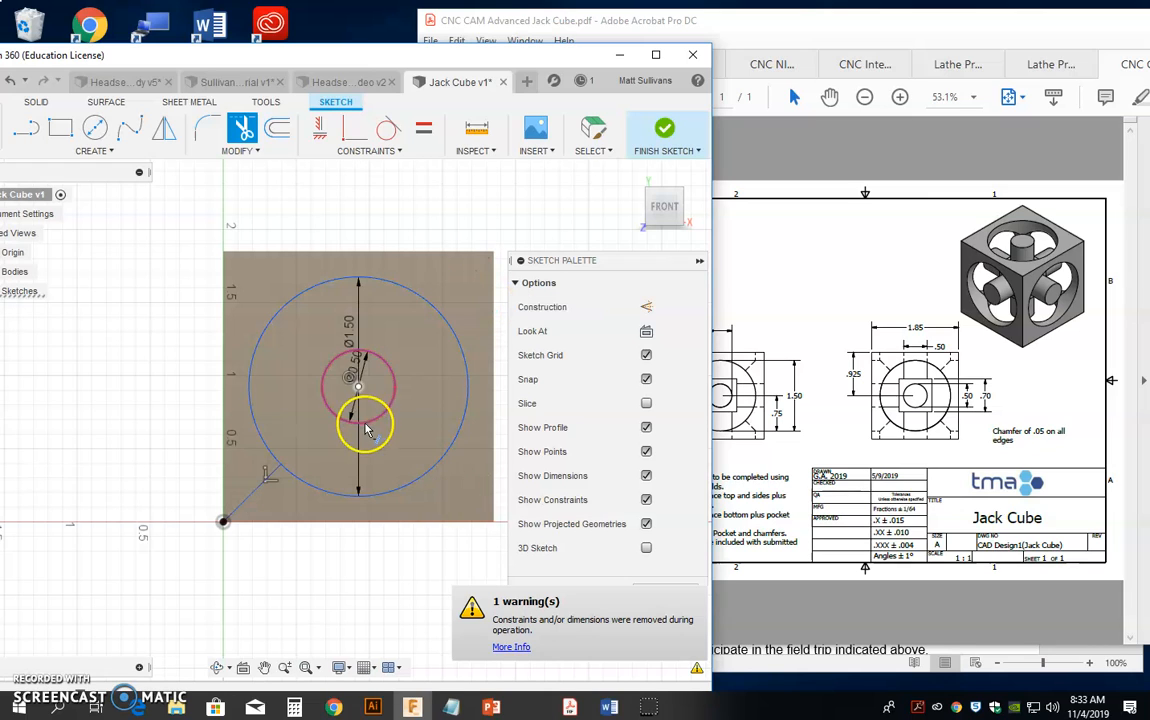
click(258, 508)
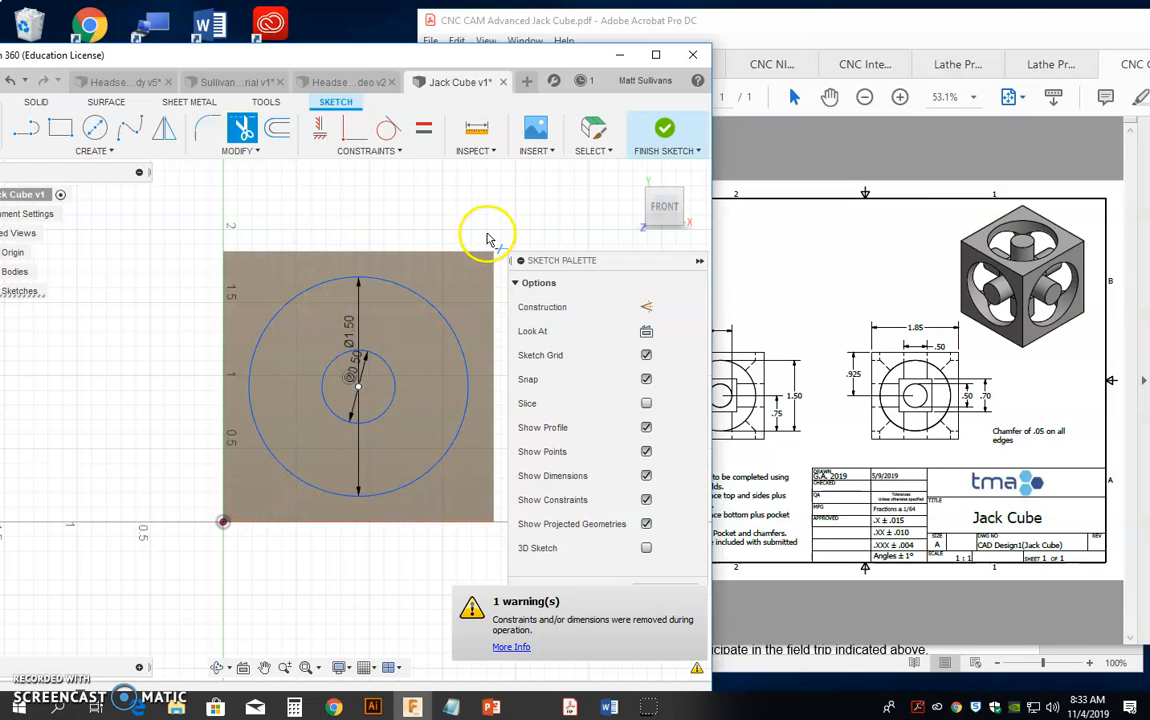
Finish the sketch and set up a 0.575 in extrusion of the ring between the two circles
click(655, 135)
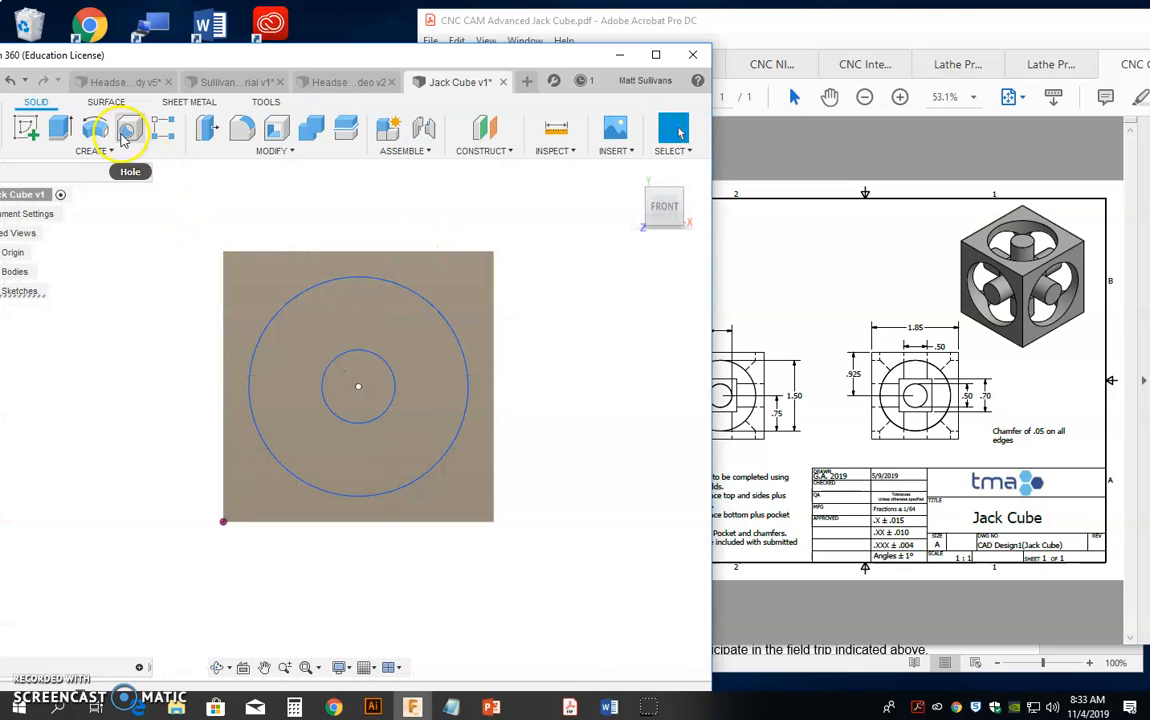
click(50, 128)
click(440, 335)
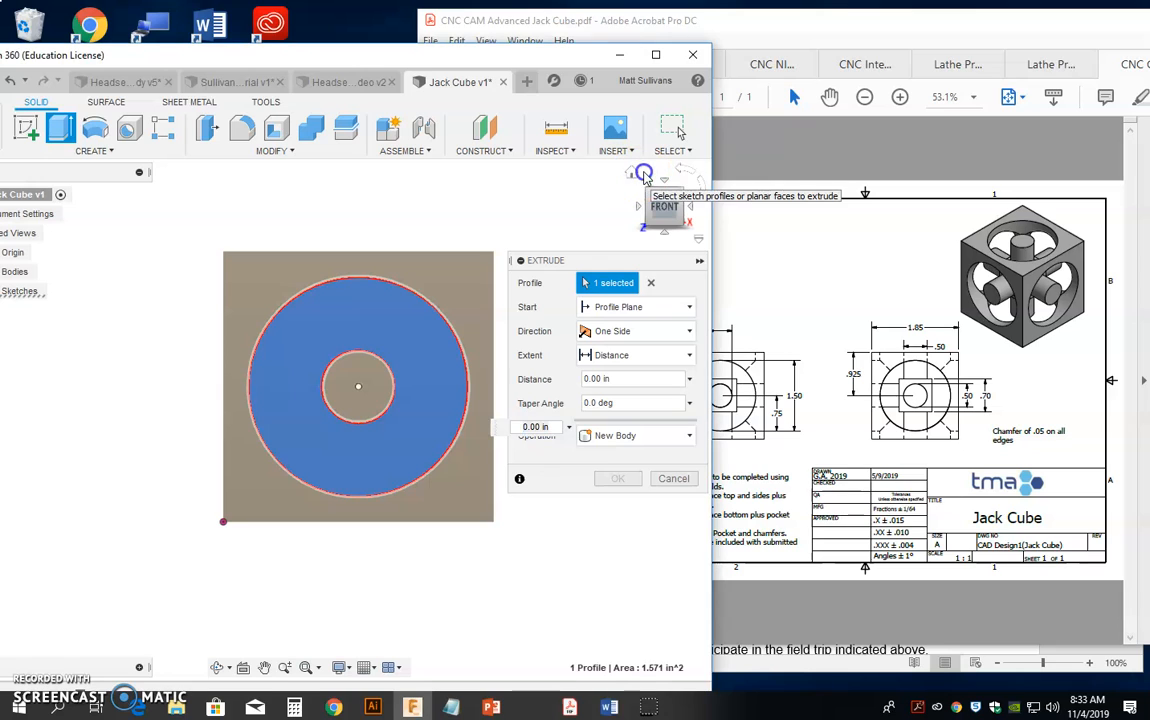
click(634, 173)
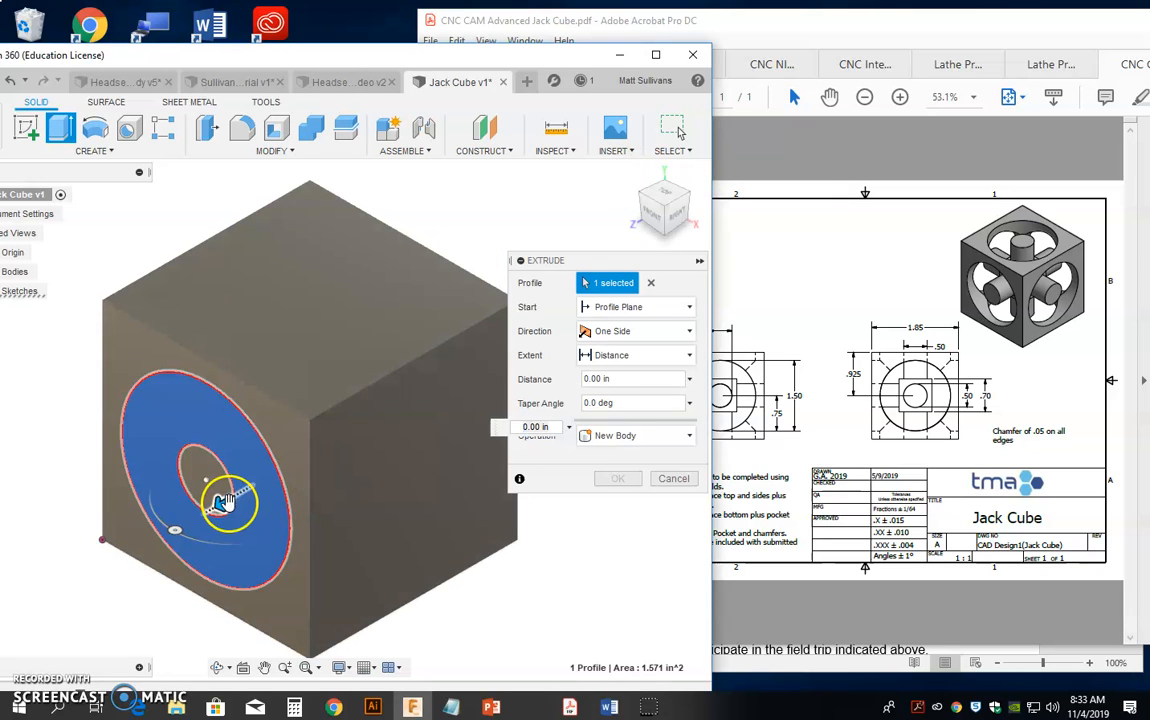
drag(645, 381, 512, 381)
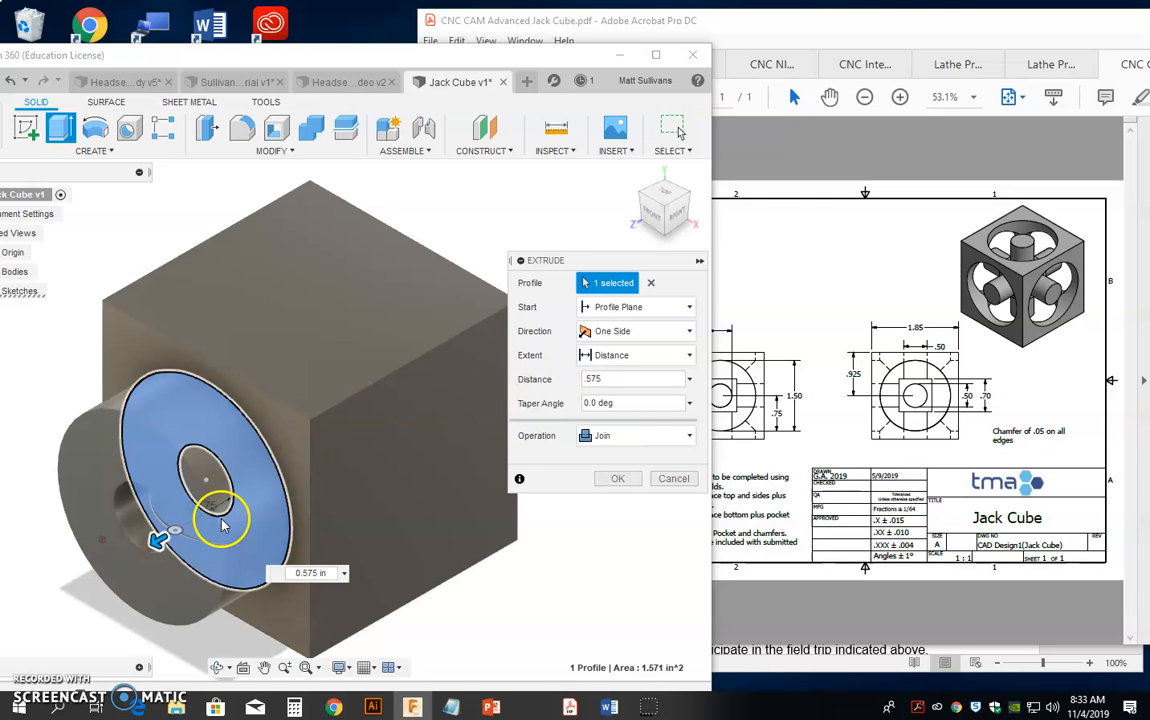
Reverse the ring extrusion into the cube with a distance of -0.575 in and complete it as a cut
click(676, 331)
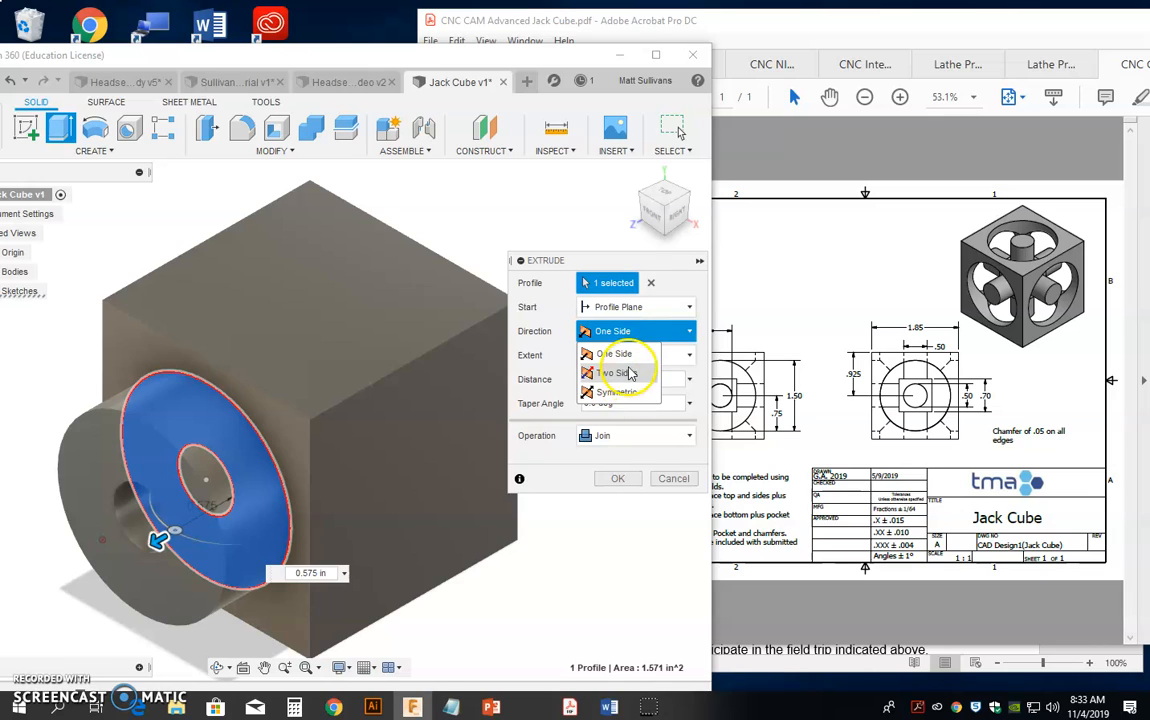
click(656, 334)
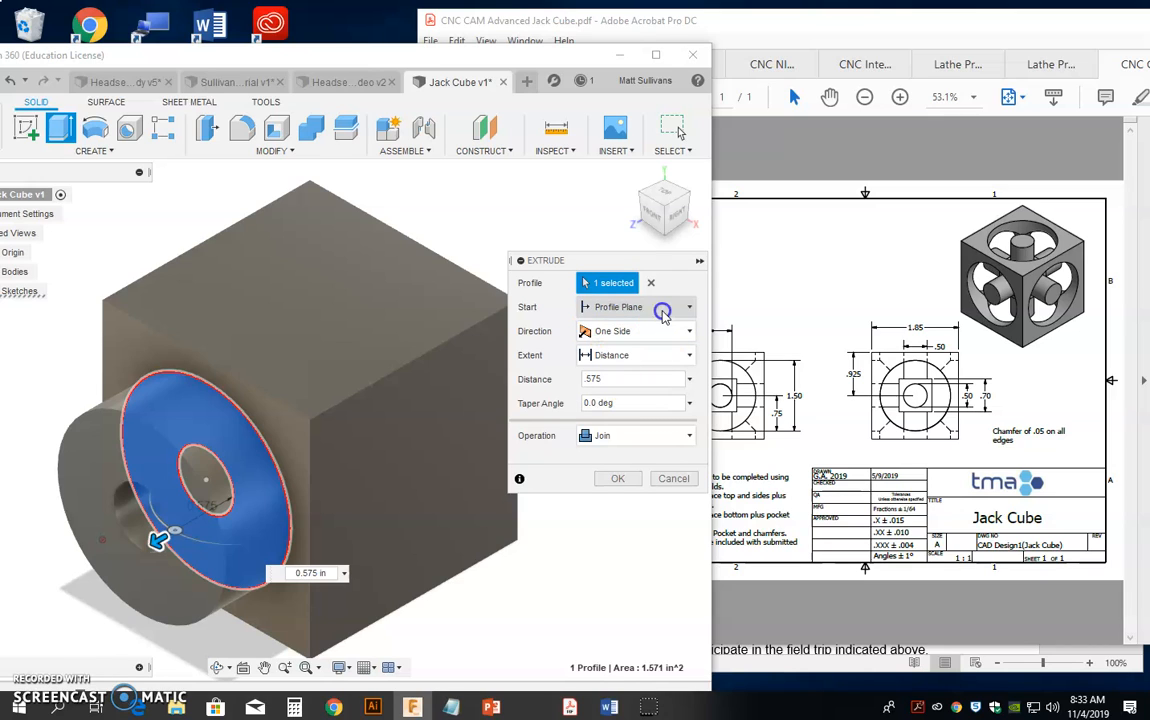
click(660, 308)
click(620, 329)
drag(159, 539, 323, 450)
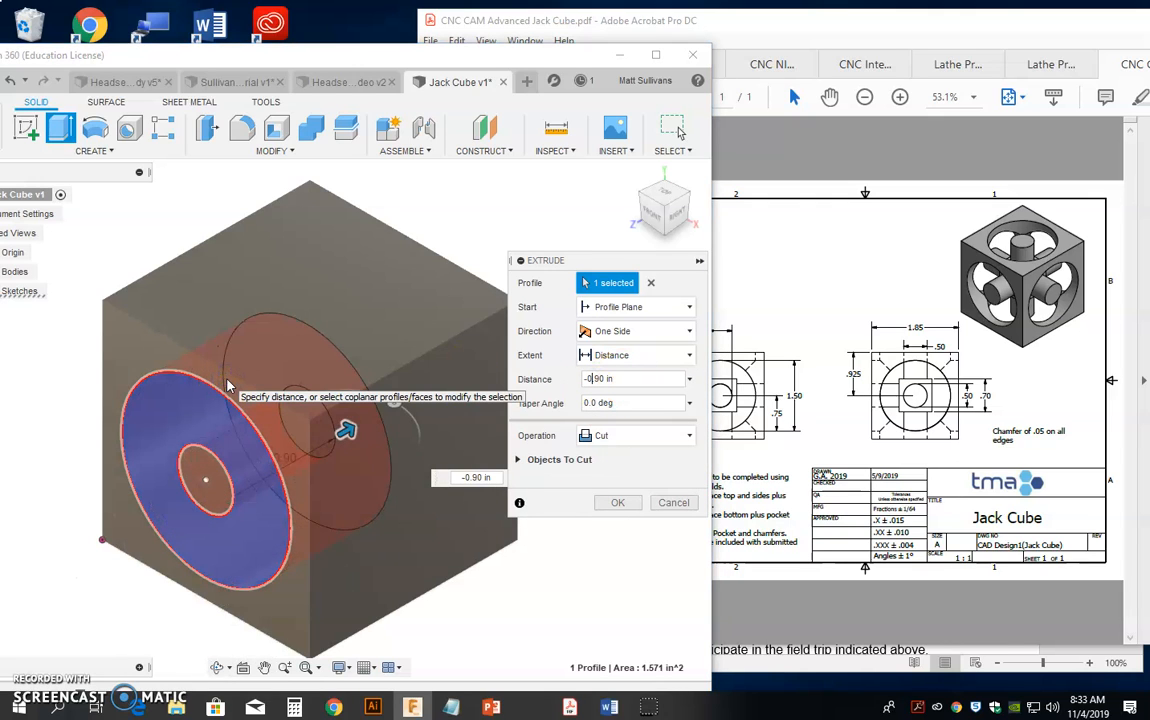
text(.575)
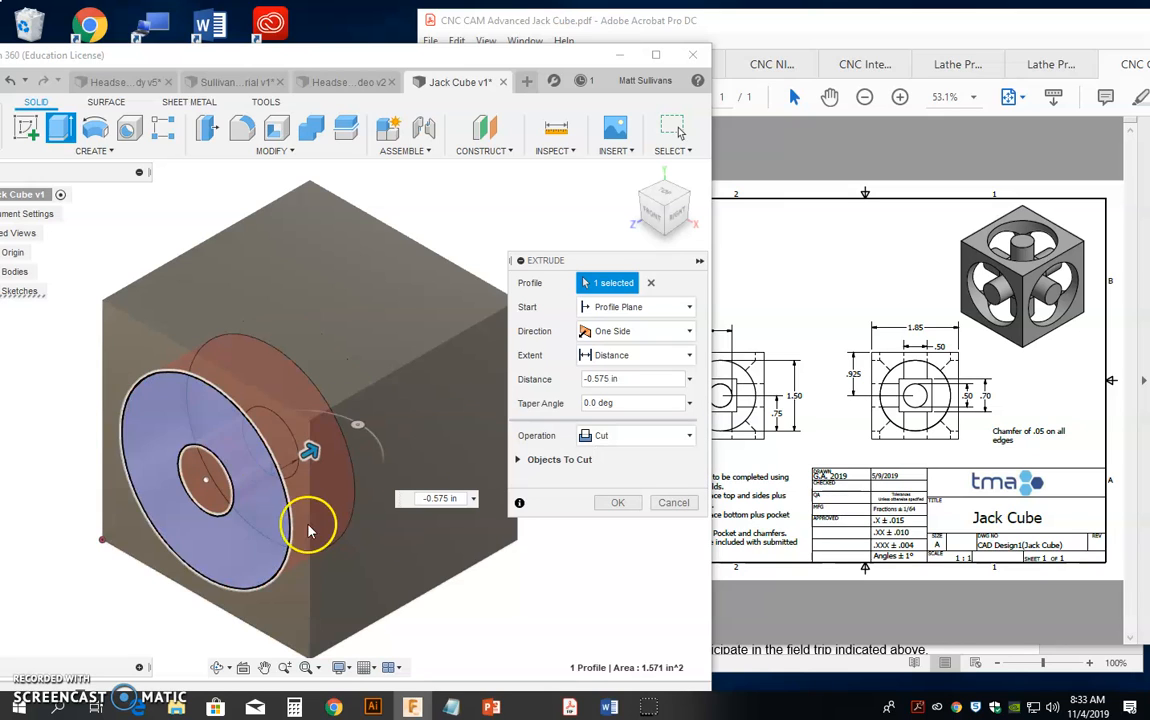
click(638, 503)
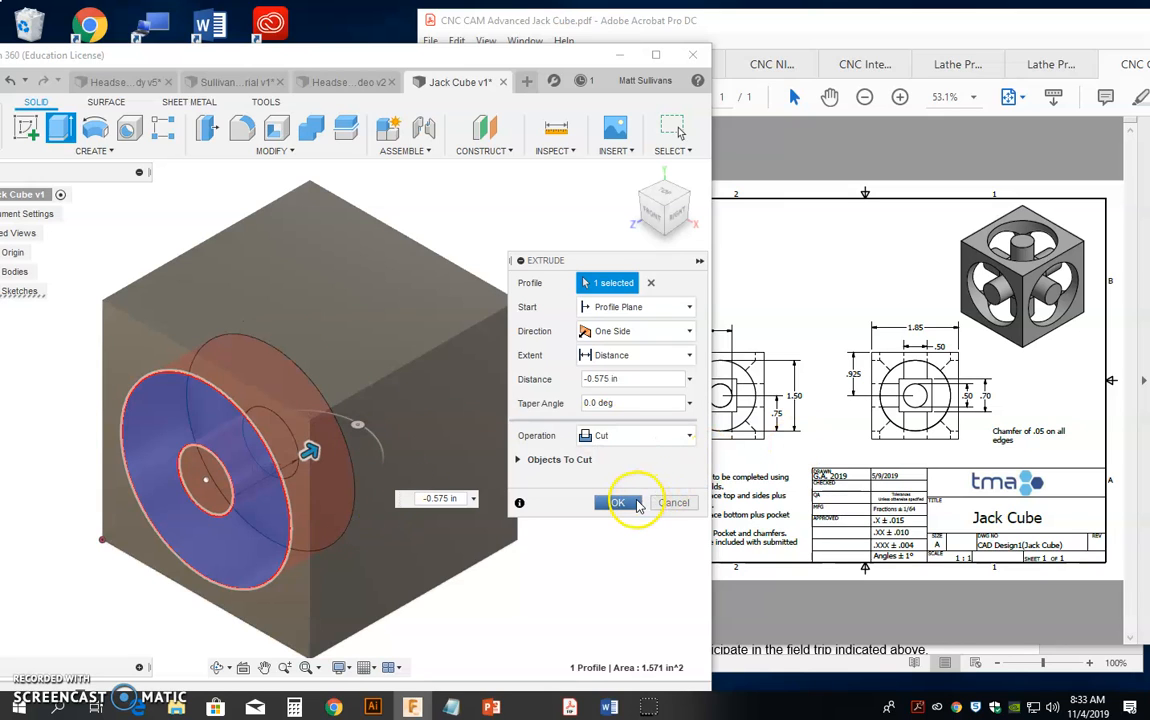
scroll(624, 434, down, 2)
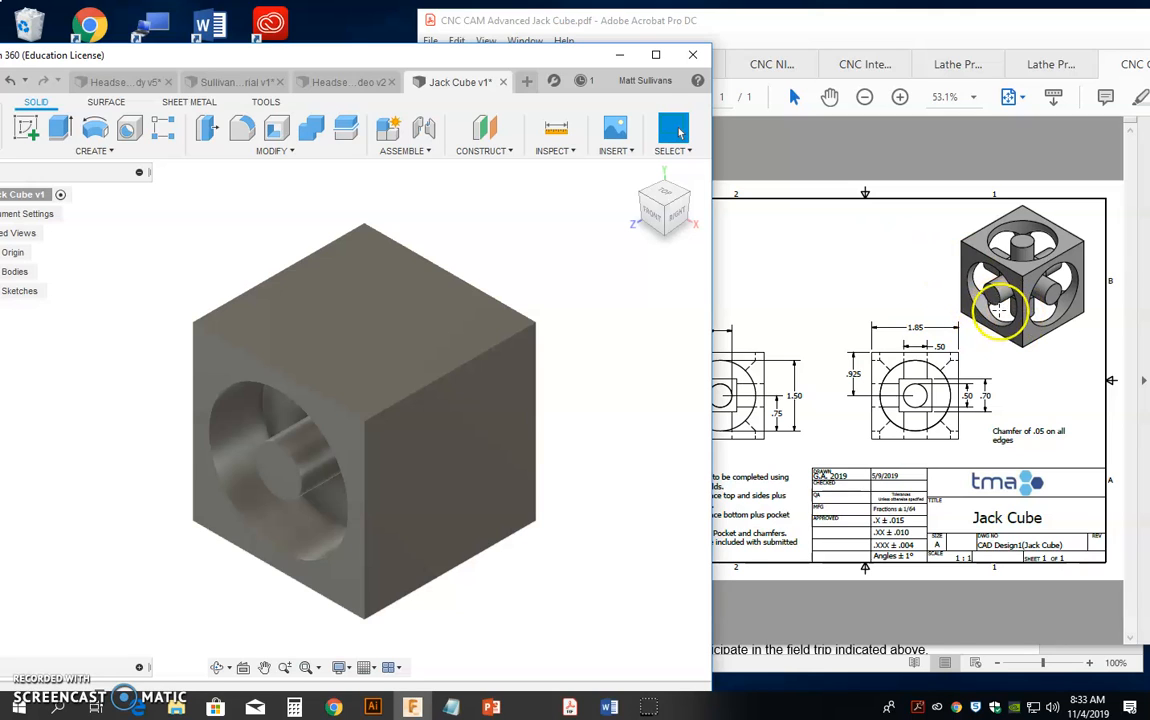
click(464, 229)
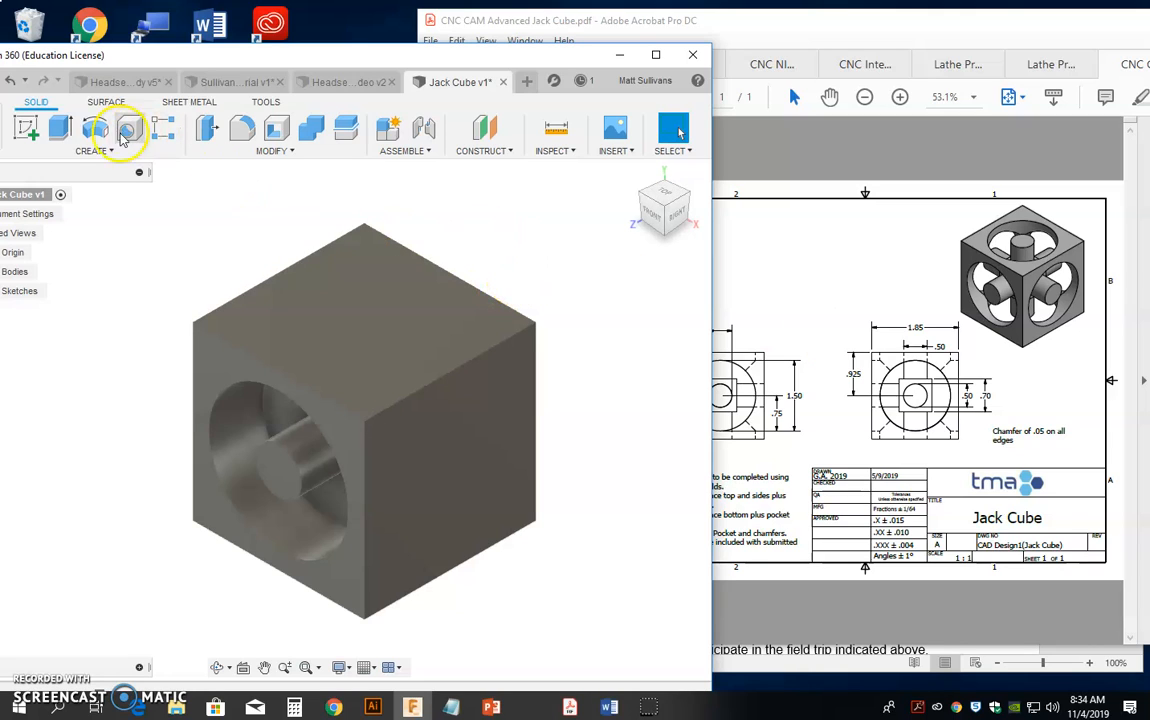
click(100, 152)
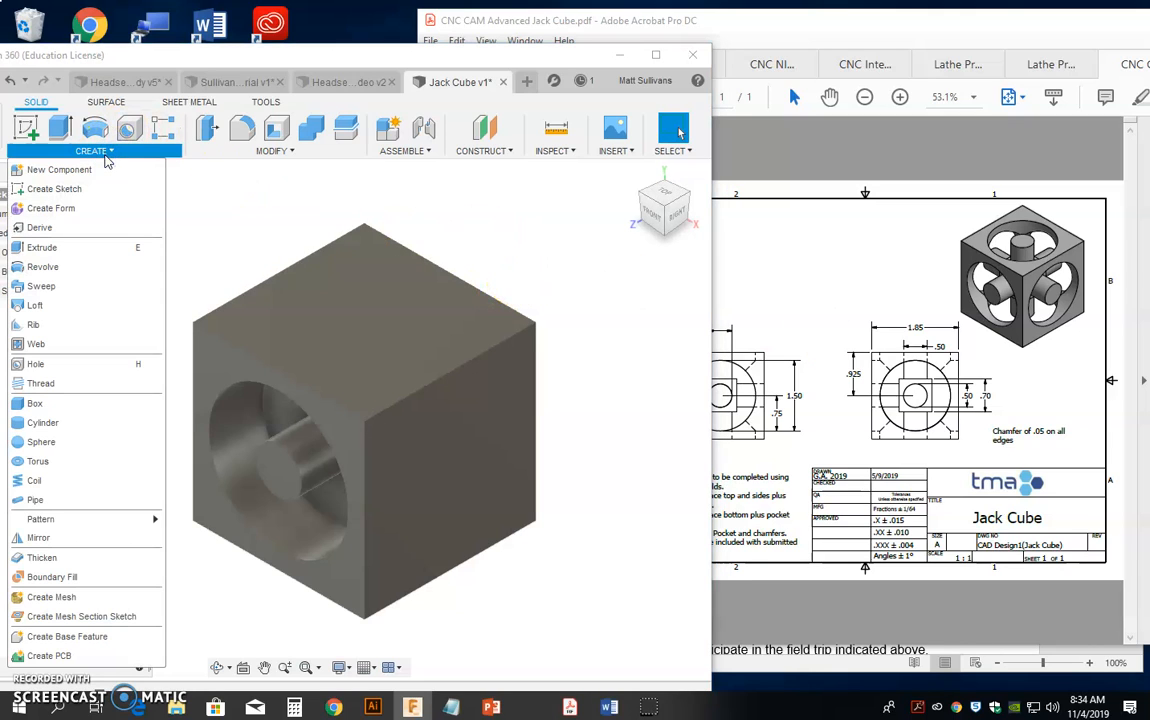
click(430, 234)
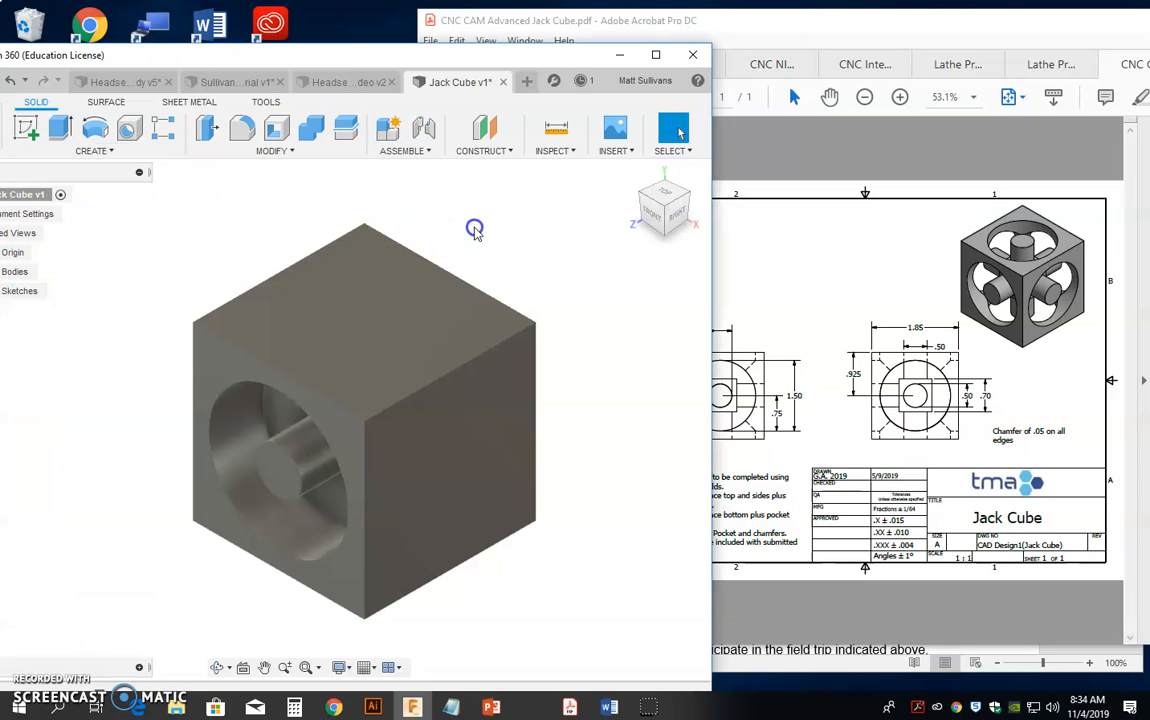
click(506, 153)
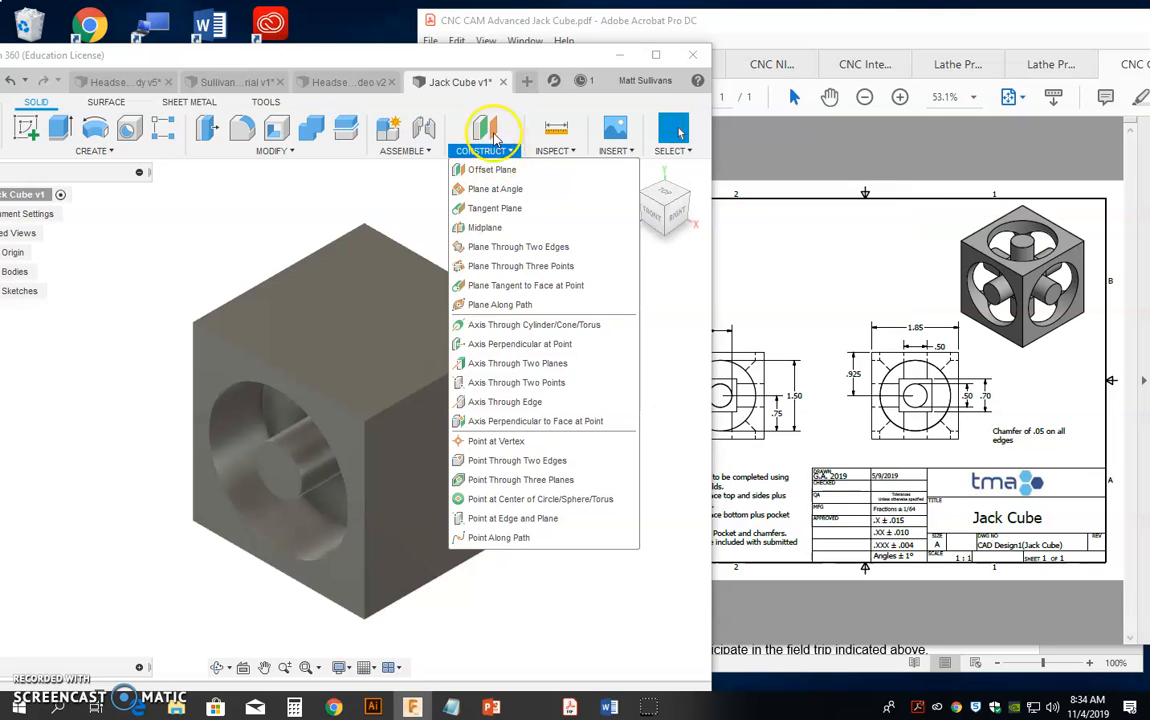
click(492, 170)
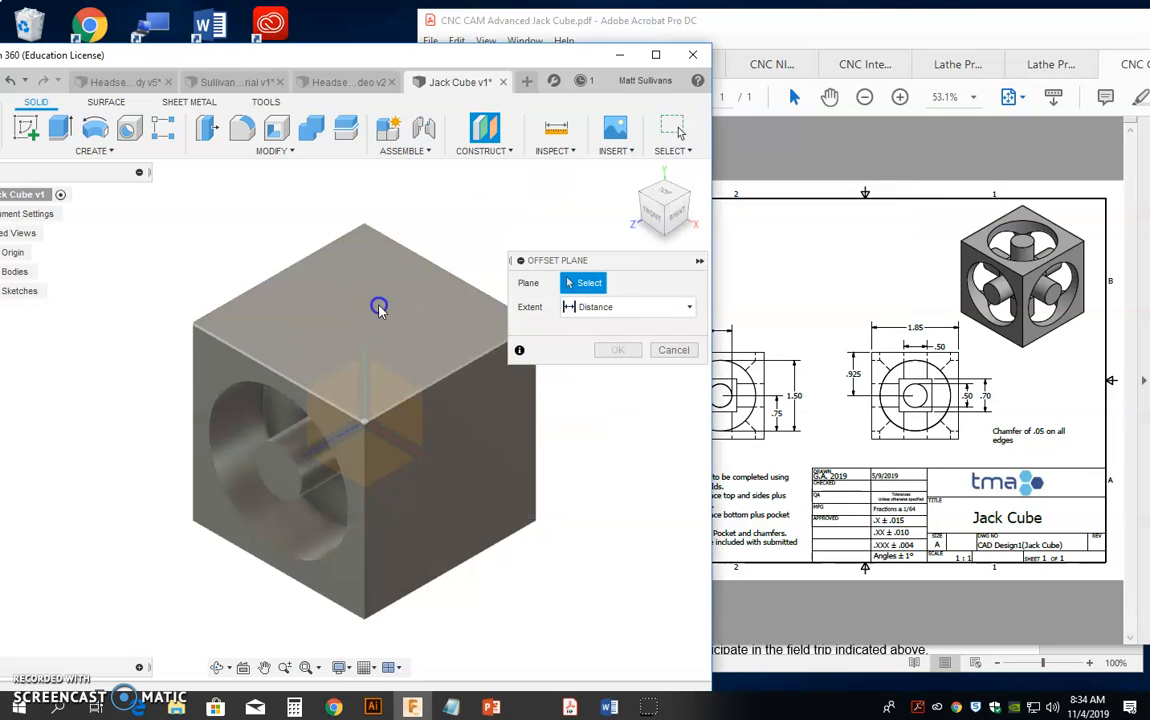
click(380, 305)
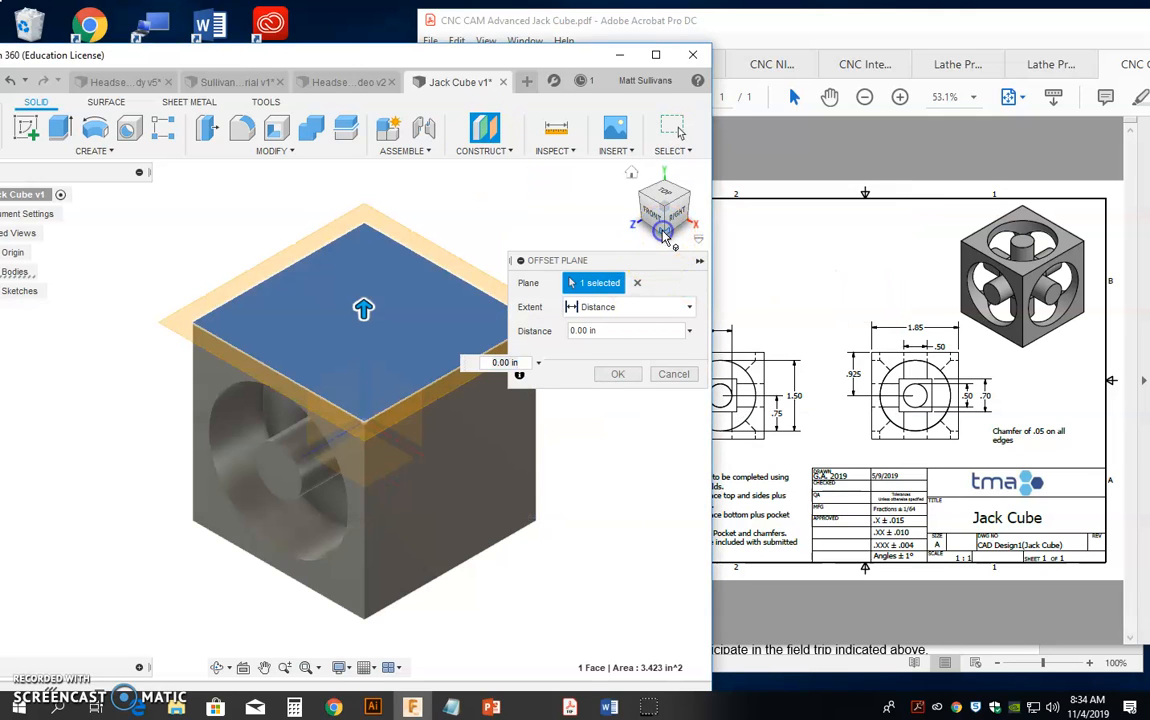
text(-1.85)
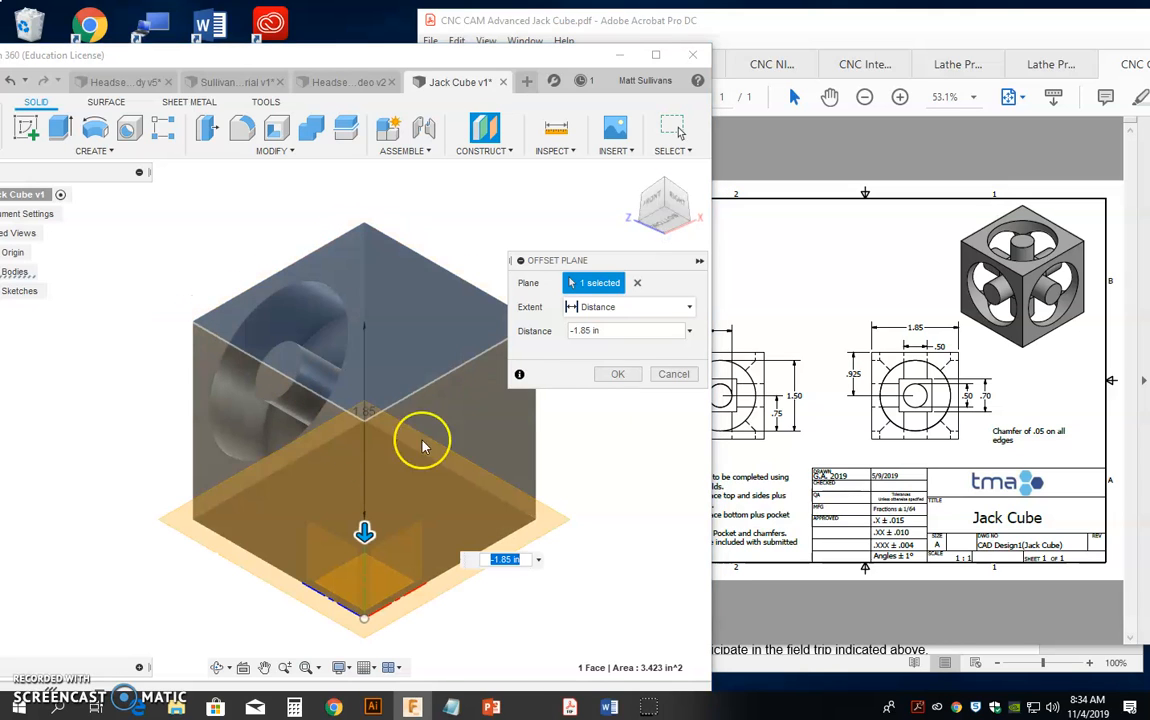
click(672, 376)
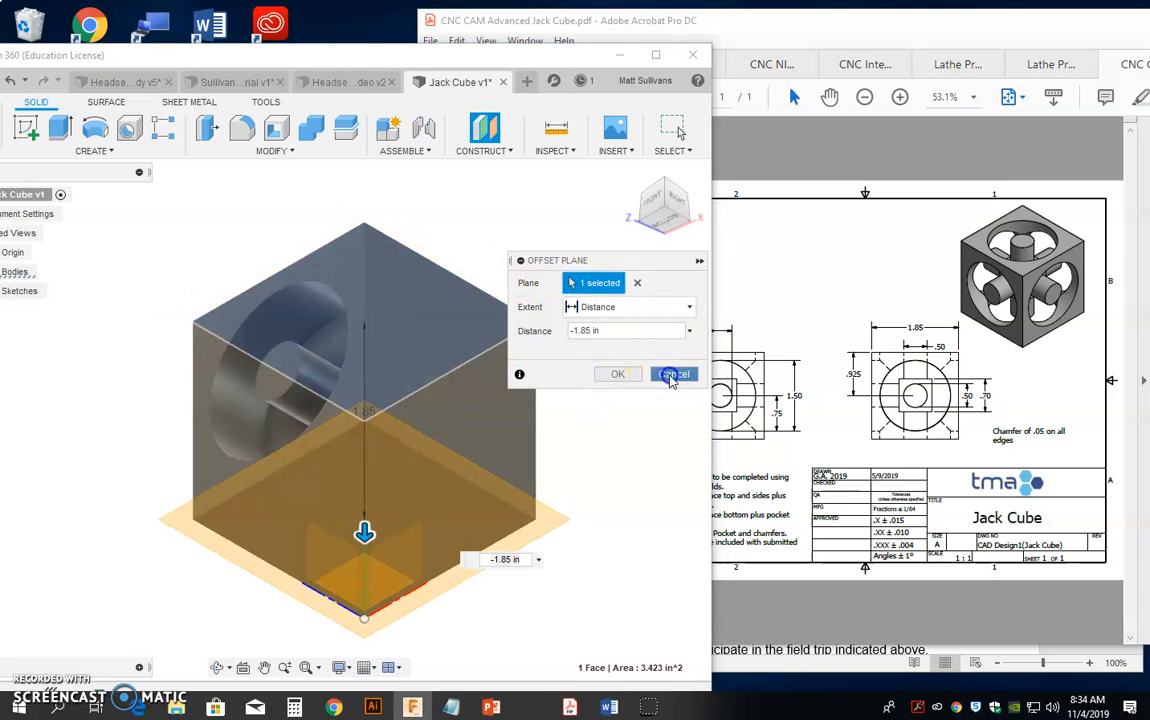
Construct a midplane between the cube's left and right faces
click(484, 150)
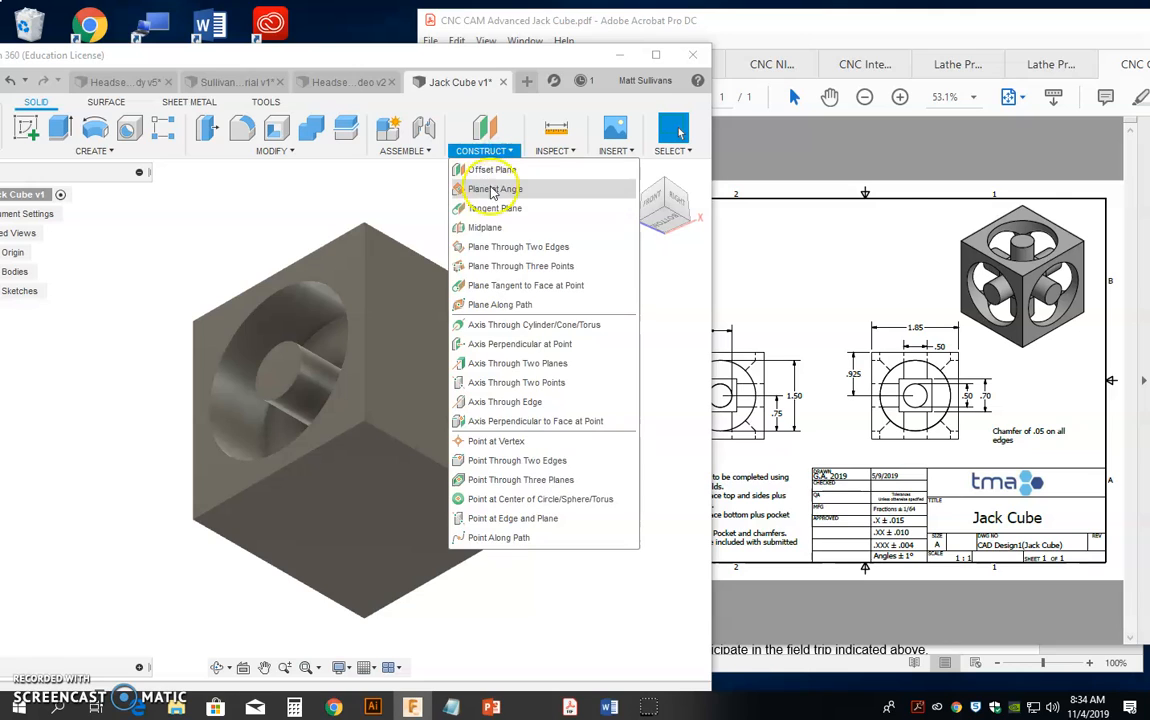
click(485, 227)
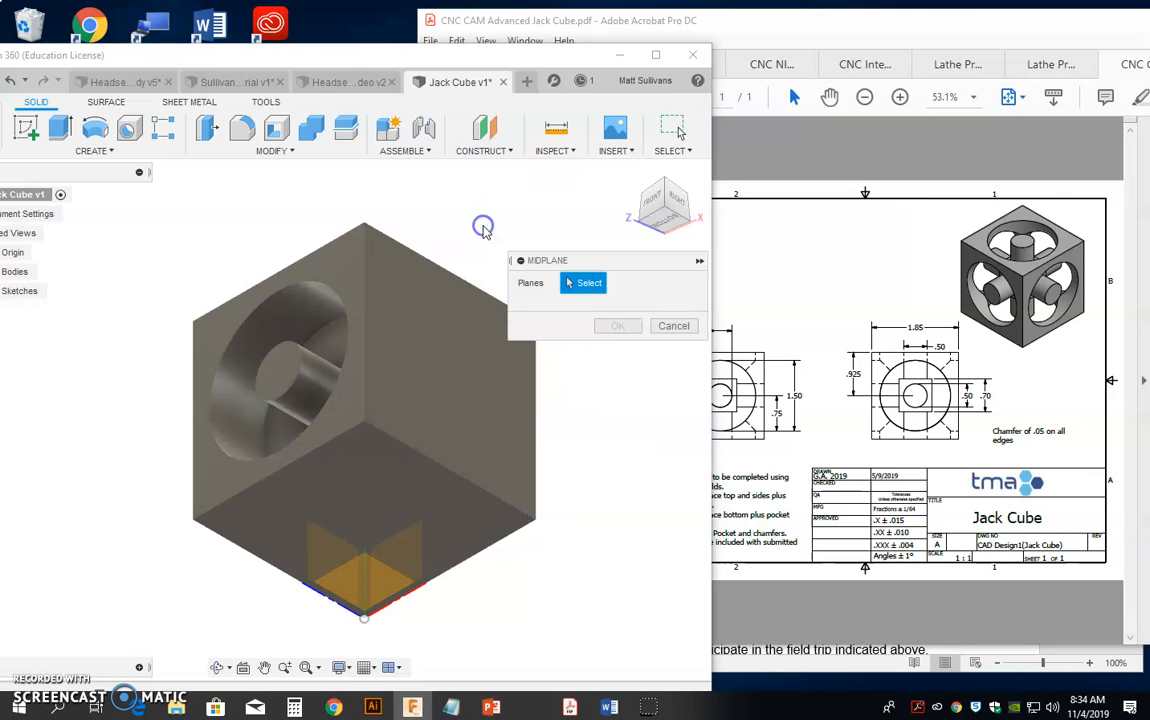
click(410, 300)
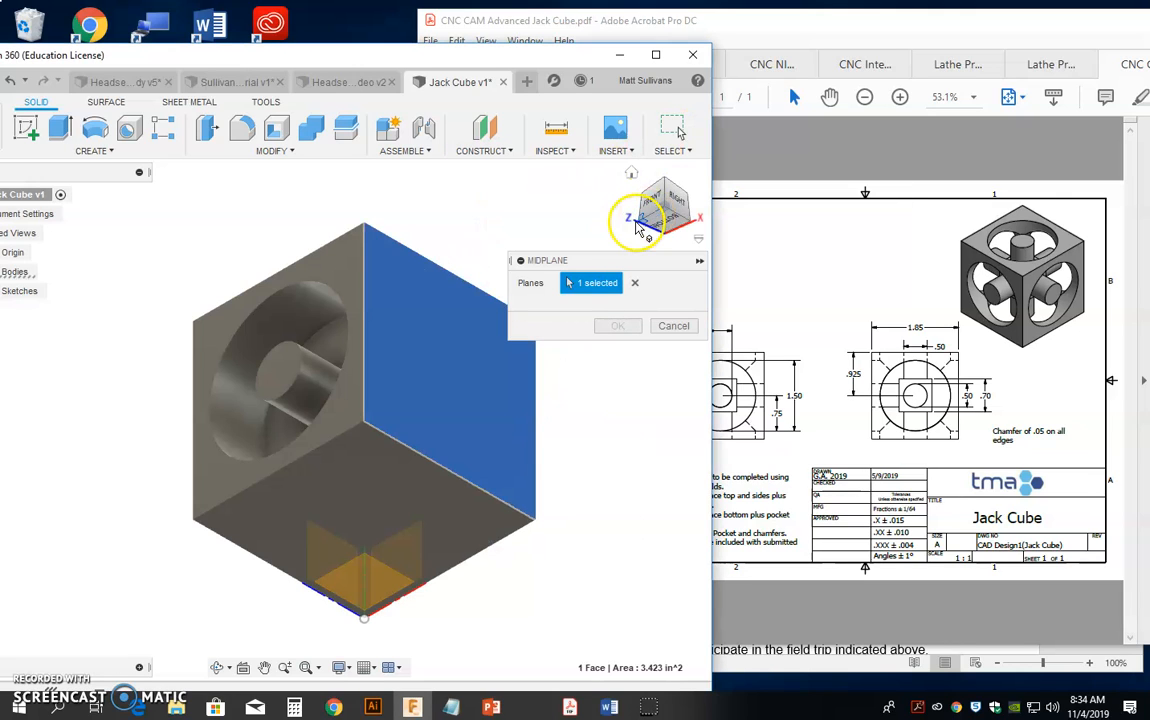
click(637, 228)
click(181, 365)
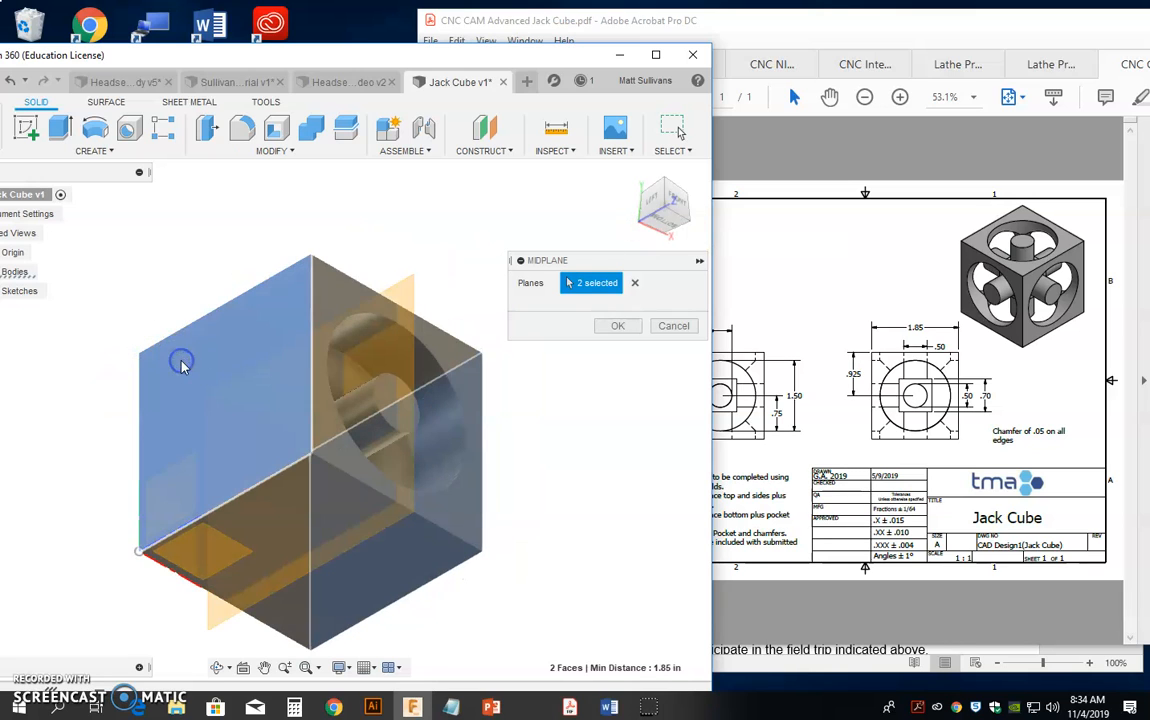
click(609, 325)
Construct a midplane between the cube's top and bottom faces
drag(664, 184, 640, 310)
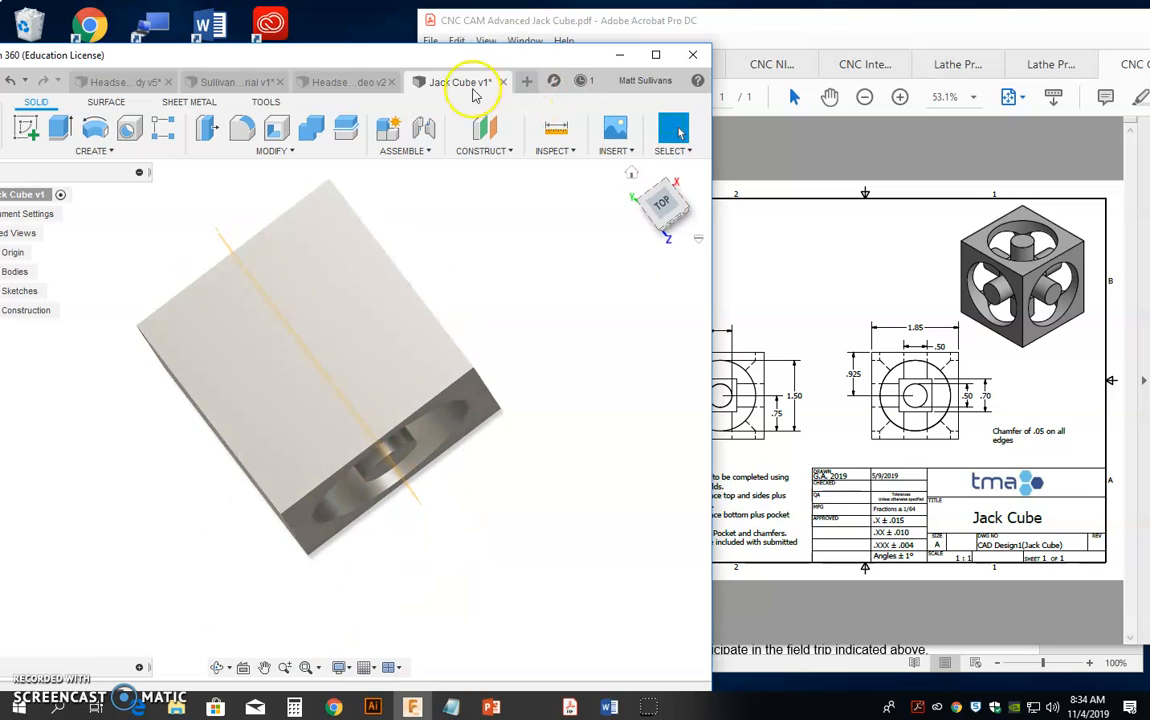
click(484, 150)
click(620, 226)
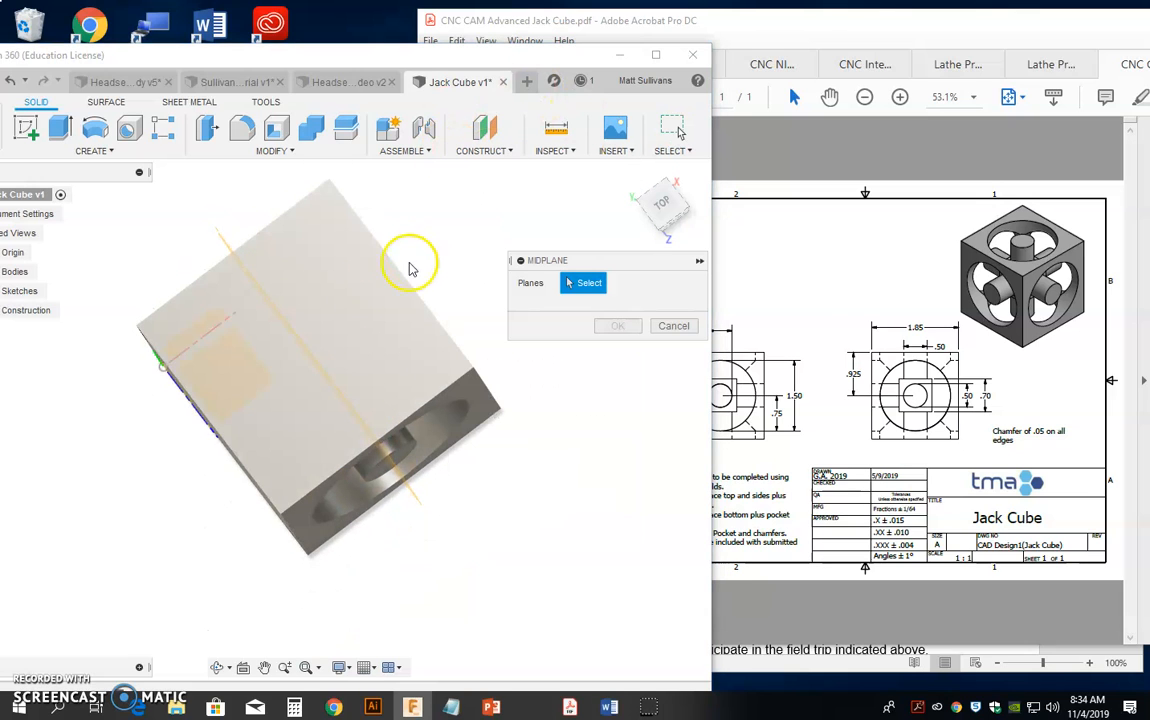
click(330, 298)
drag(680, 214, 652, 111)
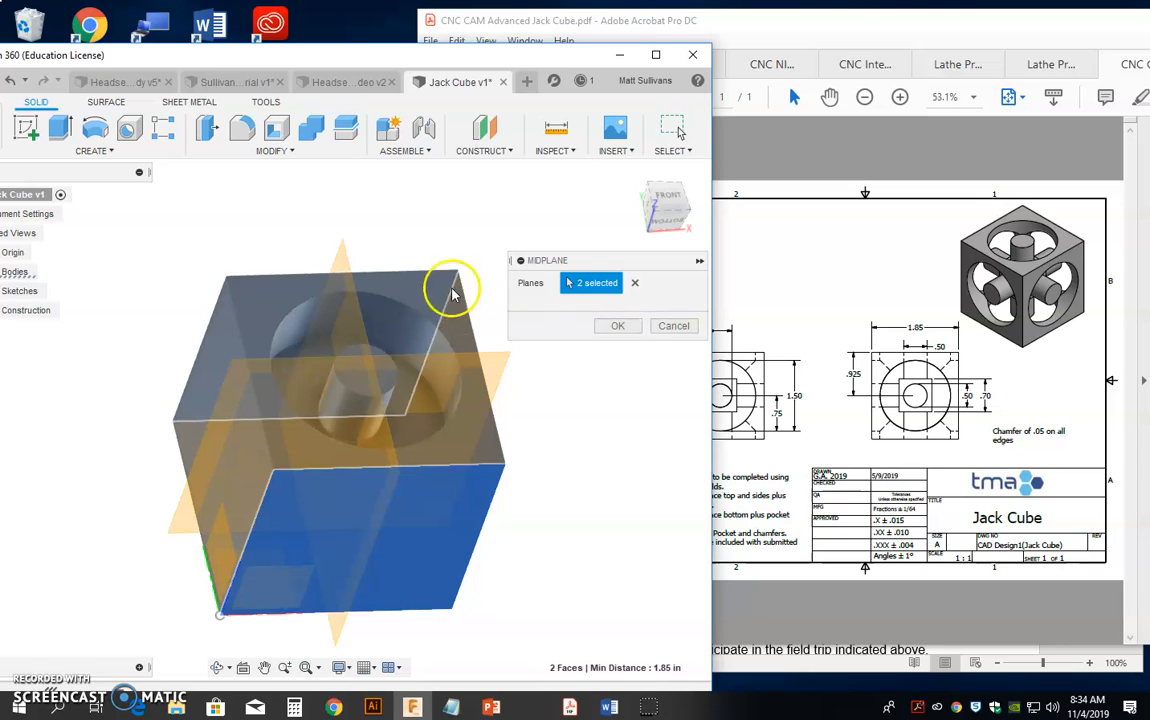
click(490, 152)
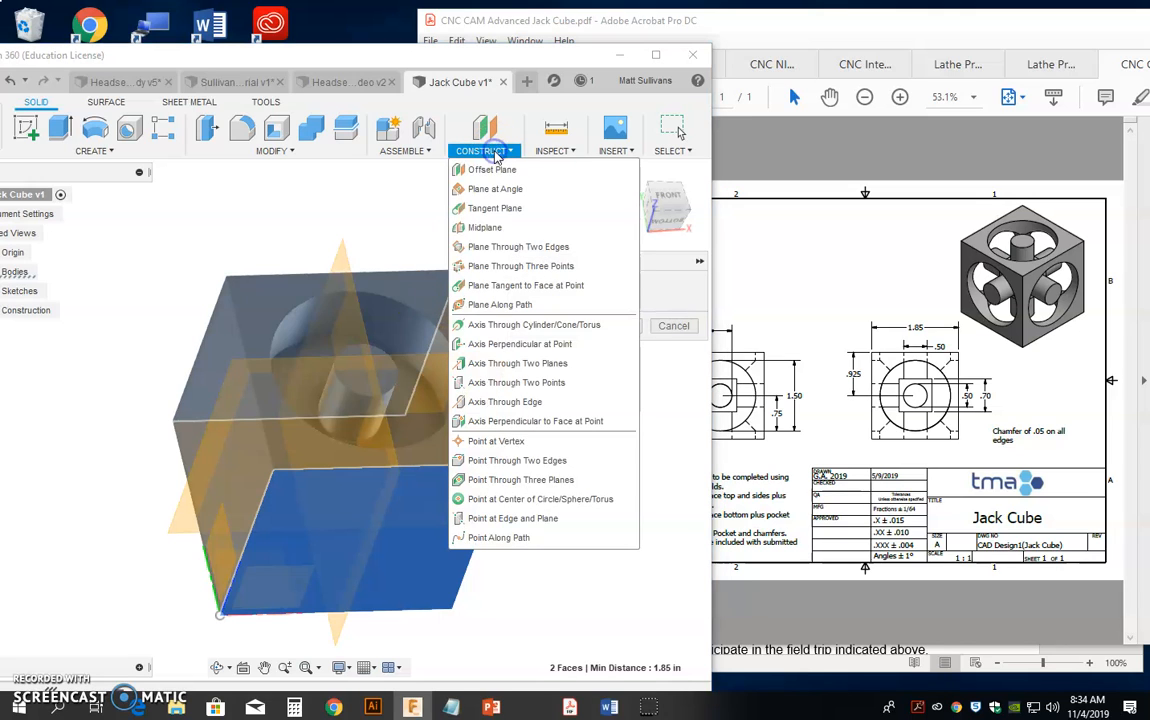
click(495, 152)
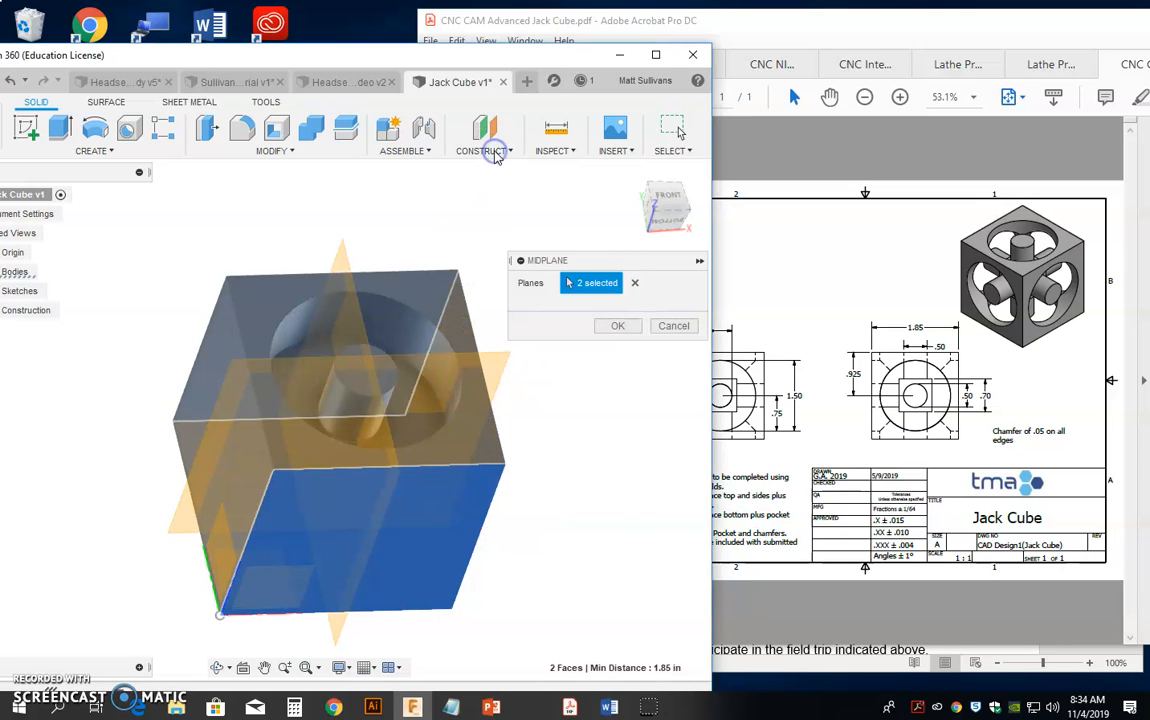
click(617, 328)
Construct a midplane between the cube's pocketed front face and its back face
click(497, 151)
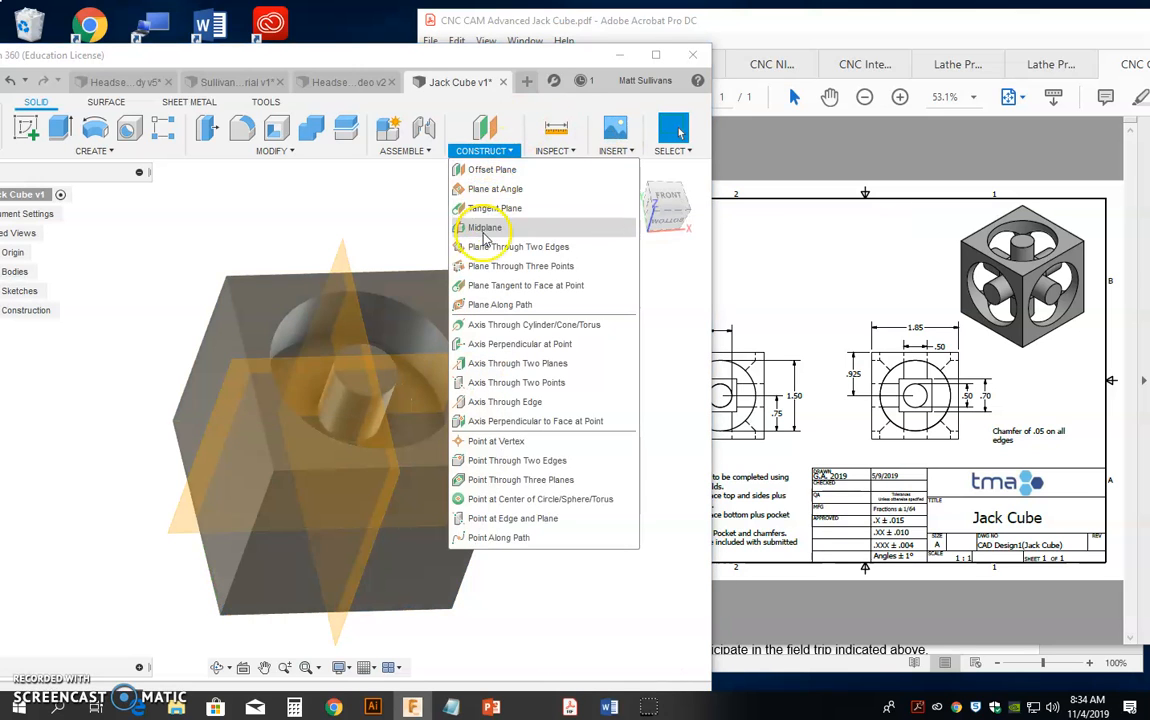
click(485, 228)
click(424, 284)
click(650, 236)
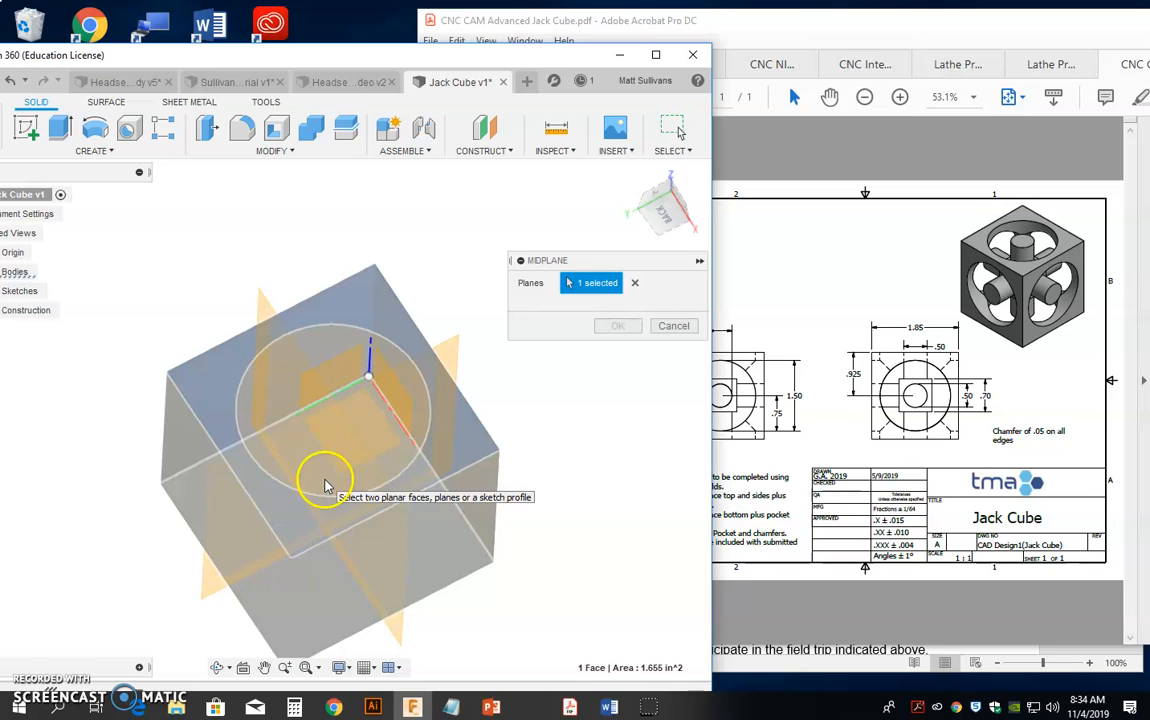
click(367, 462)
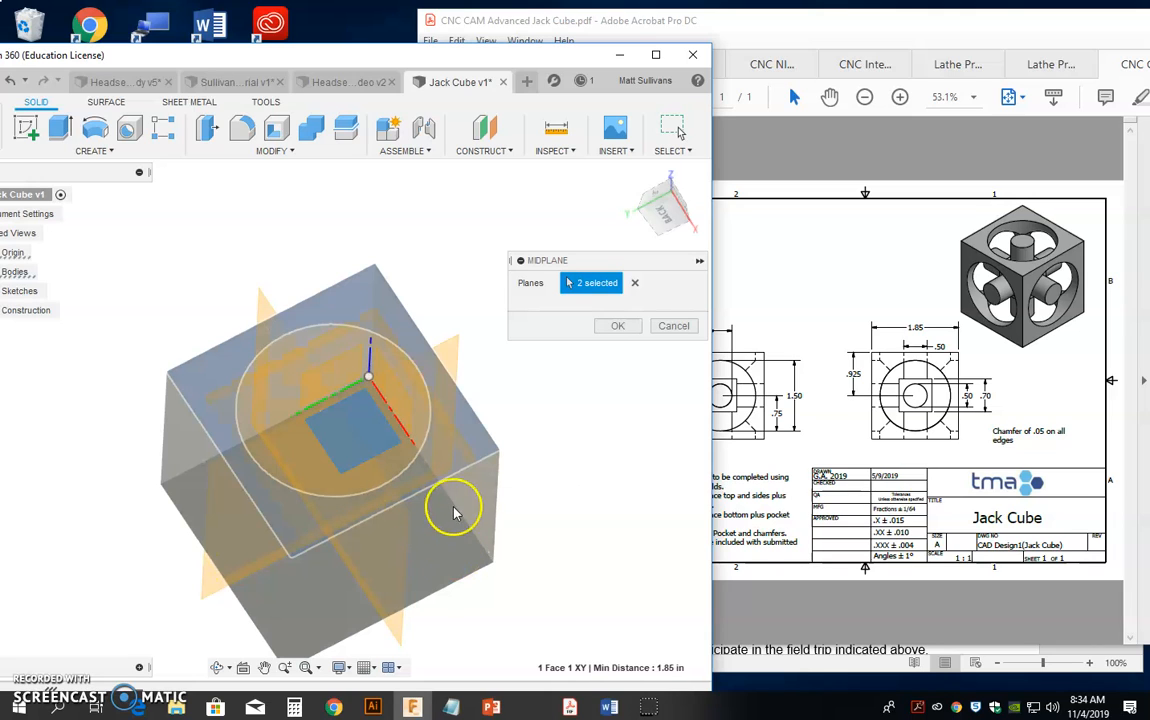
click(634, 283)
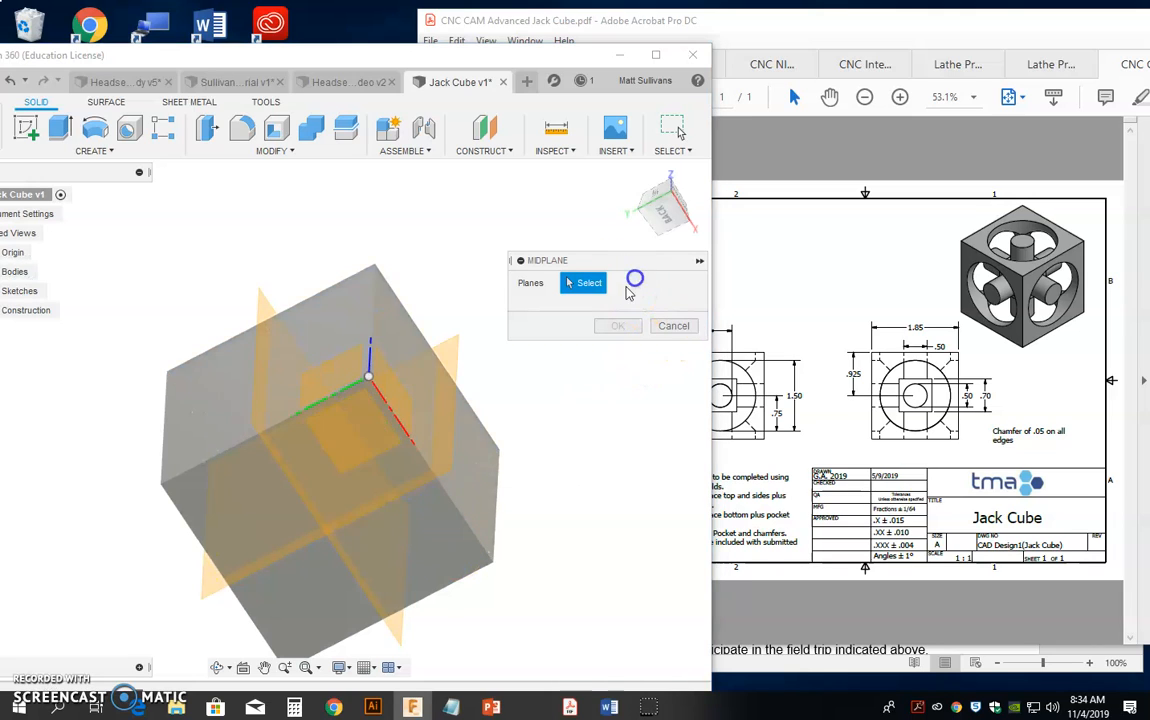
click(454, 554)
click(680, 197)
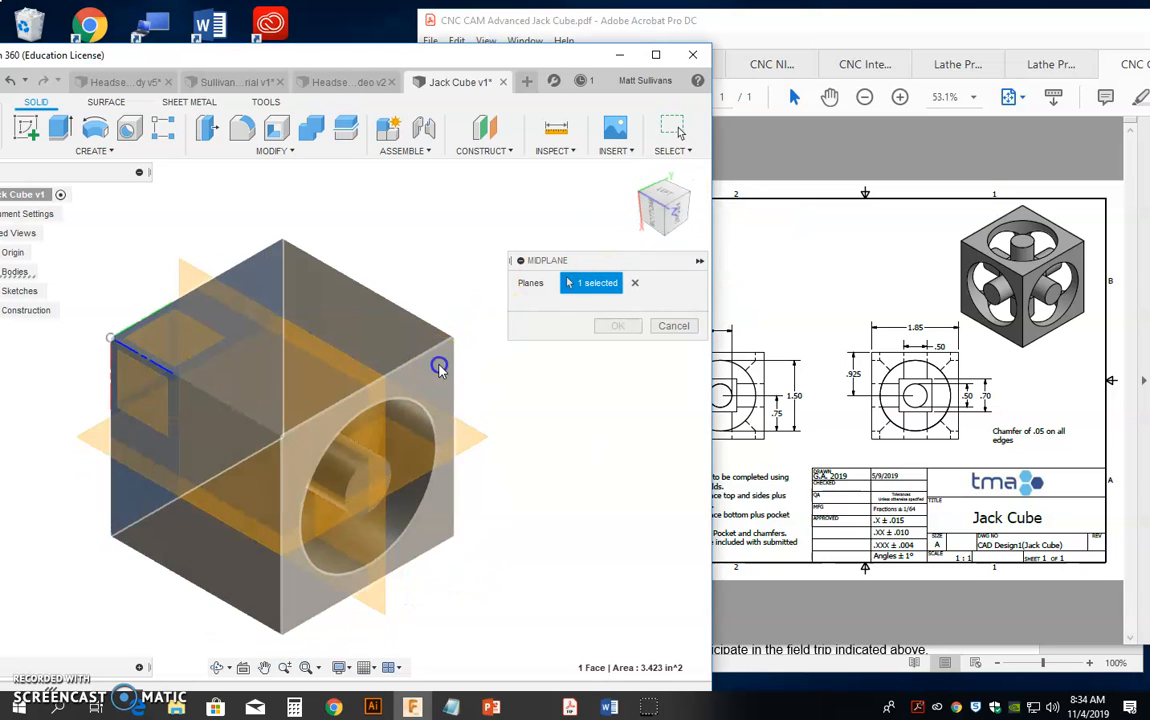
click(440, 368)
click(617, 325)
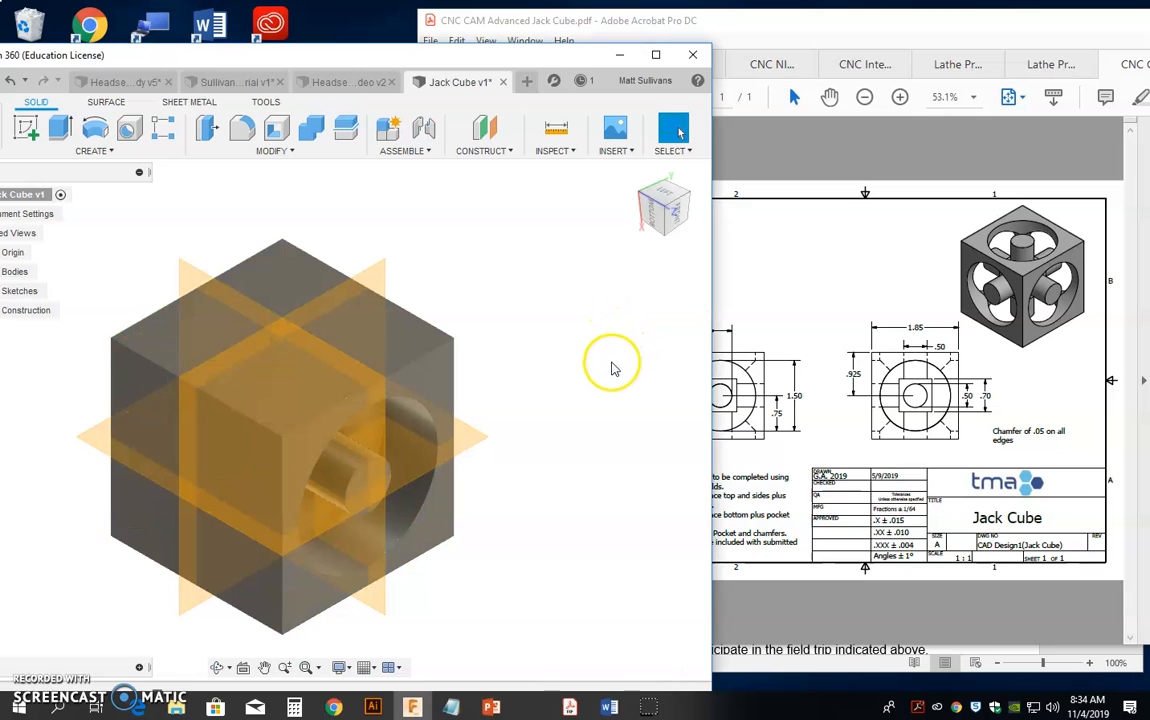
mouse_move(665, 208)
mouse_down()
mouse_move(652, 159)
mouse_move(670, 205)
mouse_move(660, 226)
mouse_move(661, 214)
mouse_up()
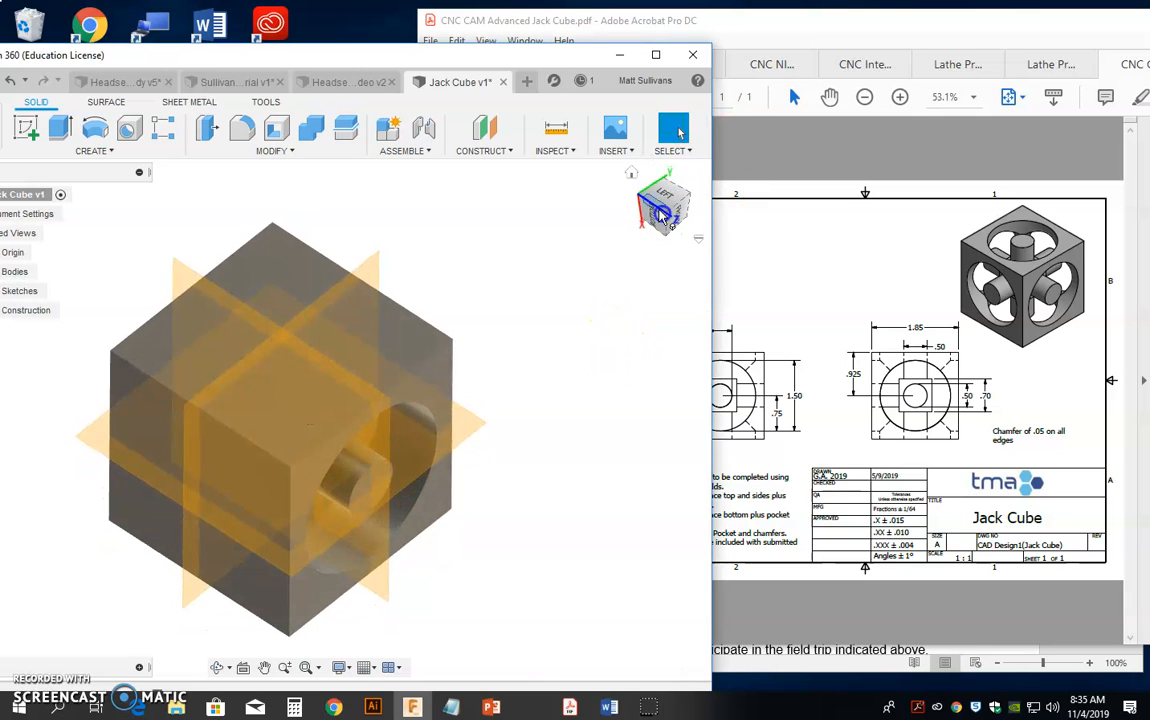
click(498, 150)
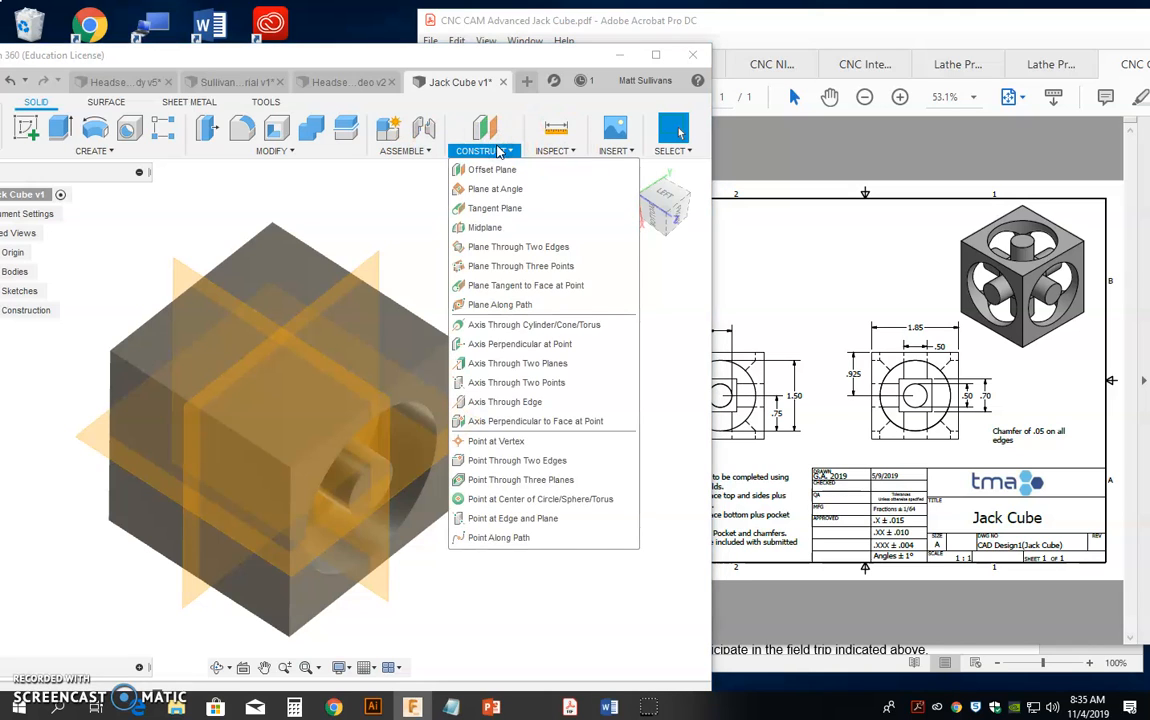
click(518, 343)
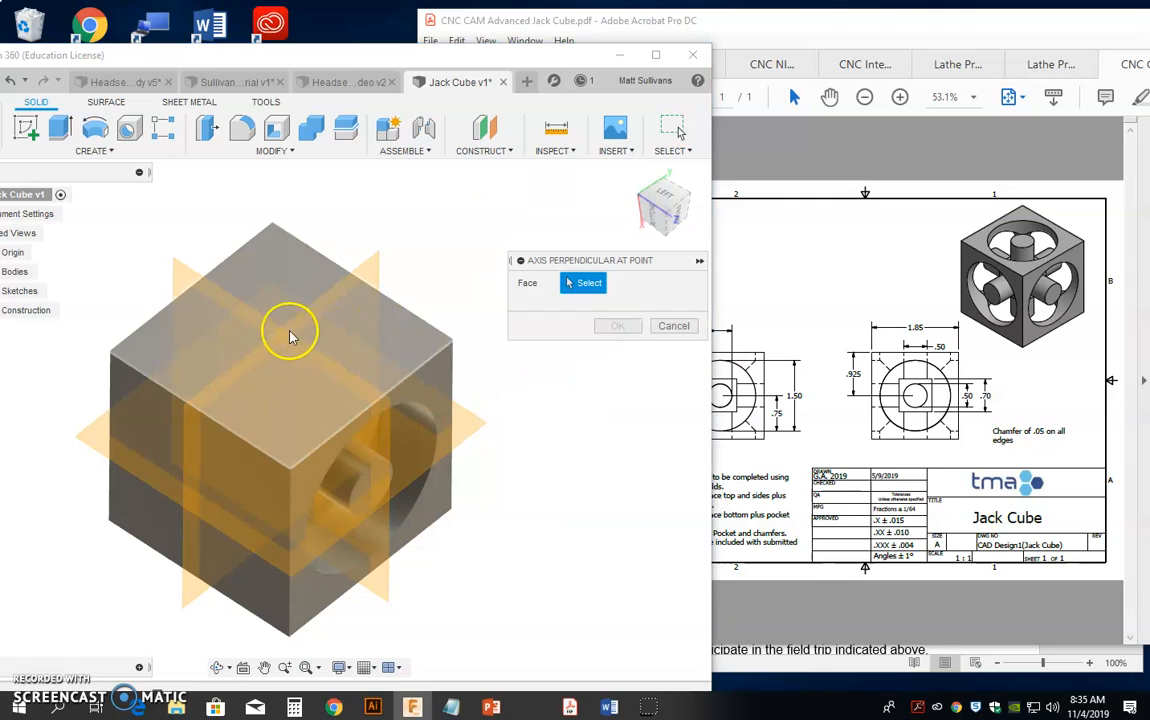
click(272, 430)
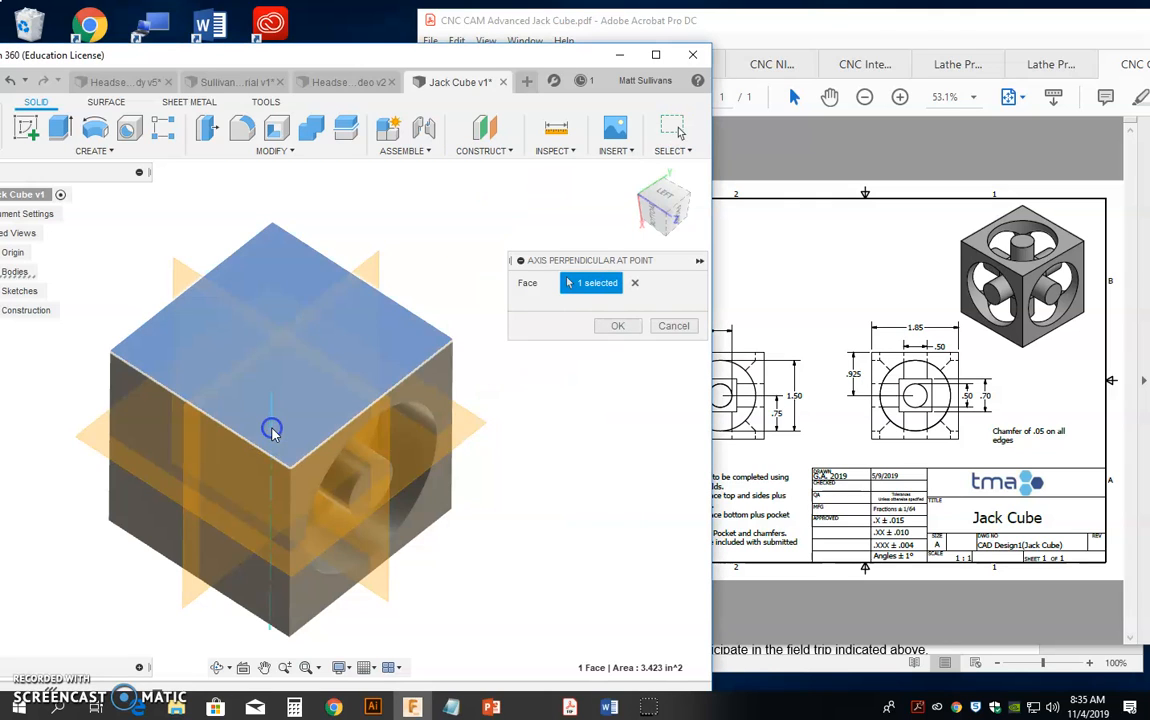
drag(666, 212, 681, 158)
click(674, 326)
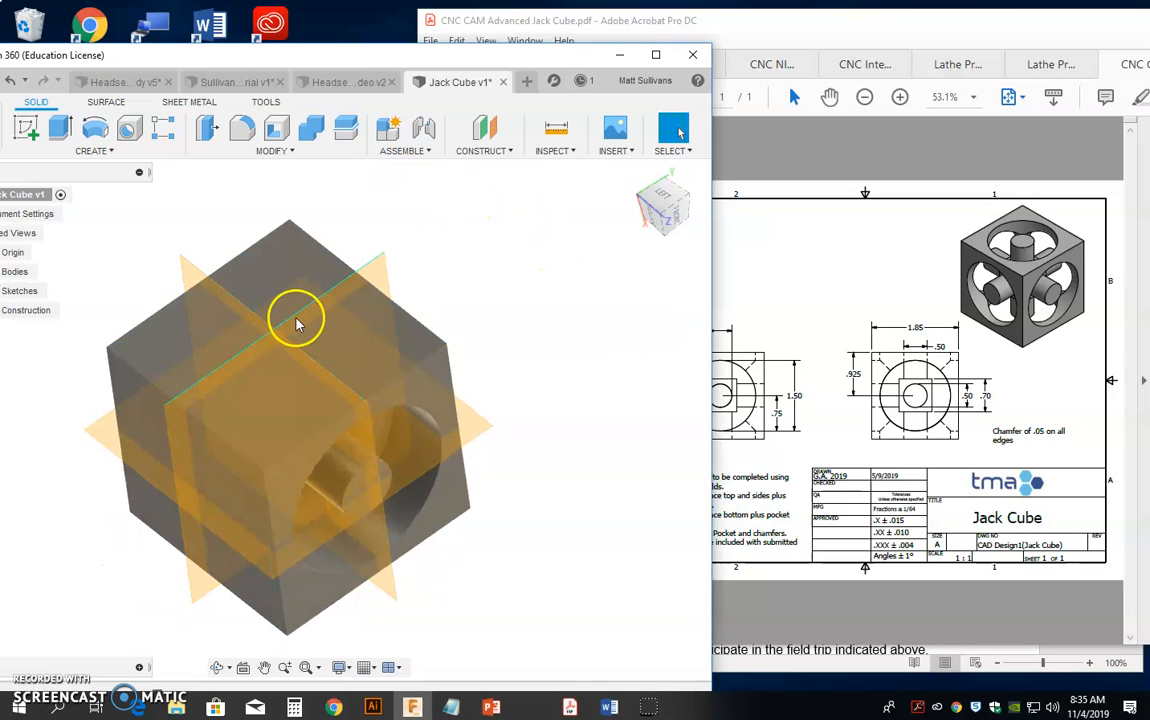
Construct an axis through two planes where the top-bottom and front-back midplanes intersect
click(491, 143)
click(482, 148)
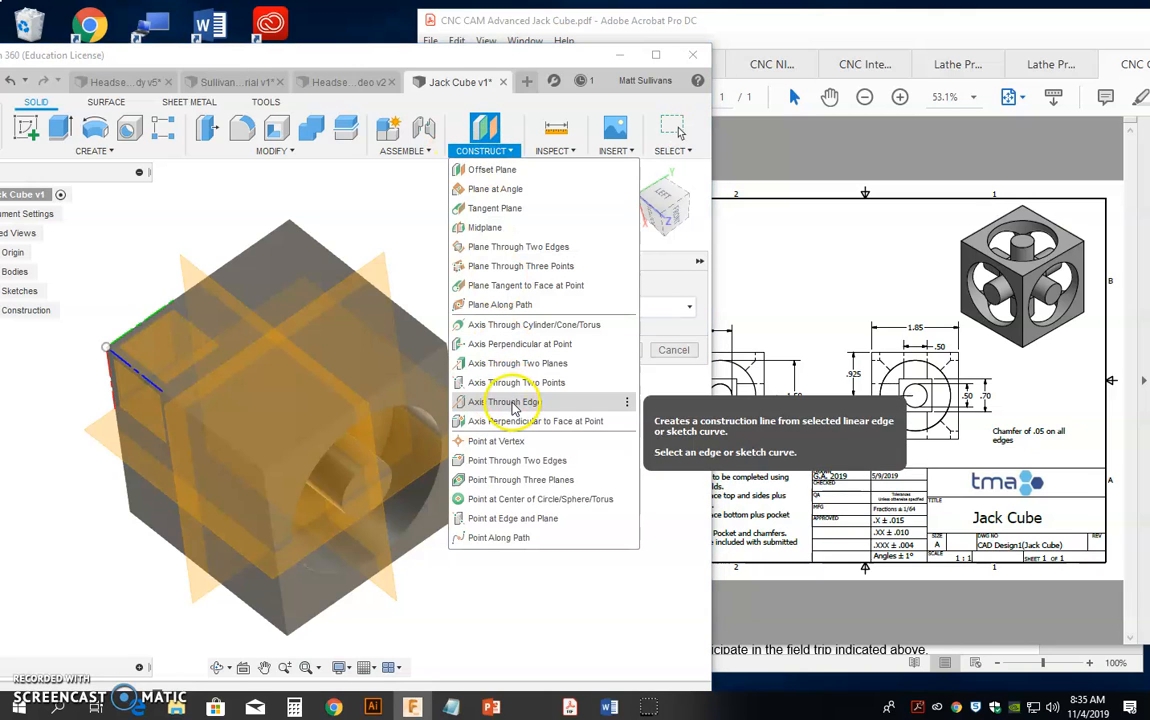
click(550, 363)
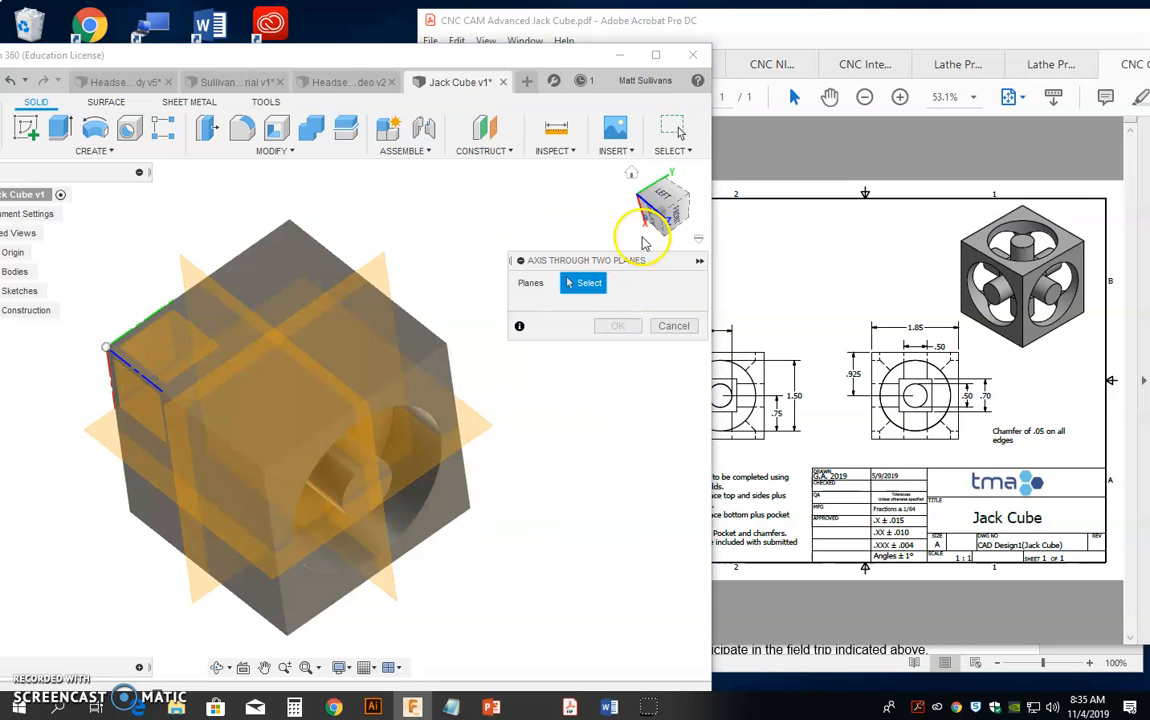
click(326, 290)
click(248, 305)
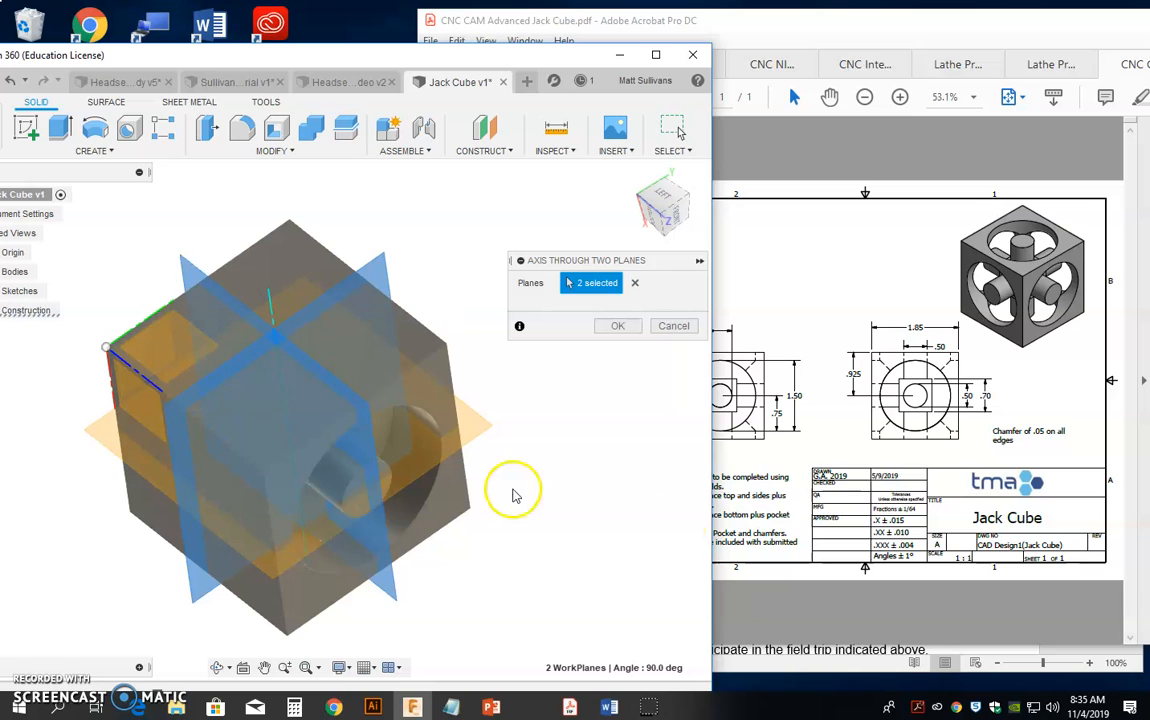
click(622, 328)
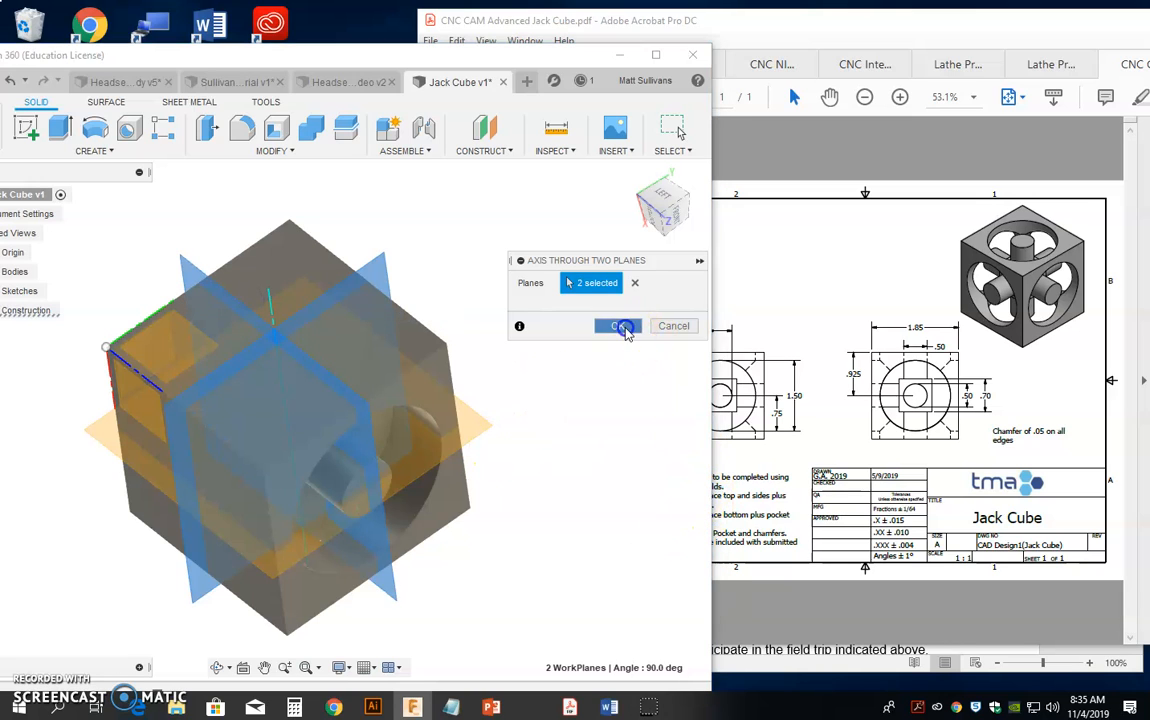
Construct a second axis through two planes, using the left-right midplane and the front-back midplane
click(486, 152)
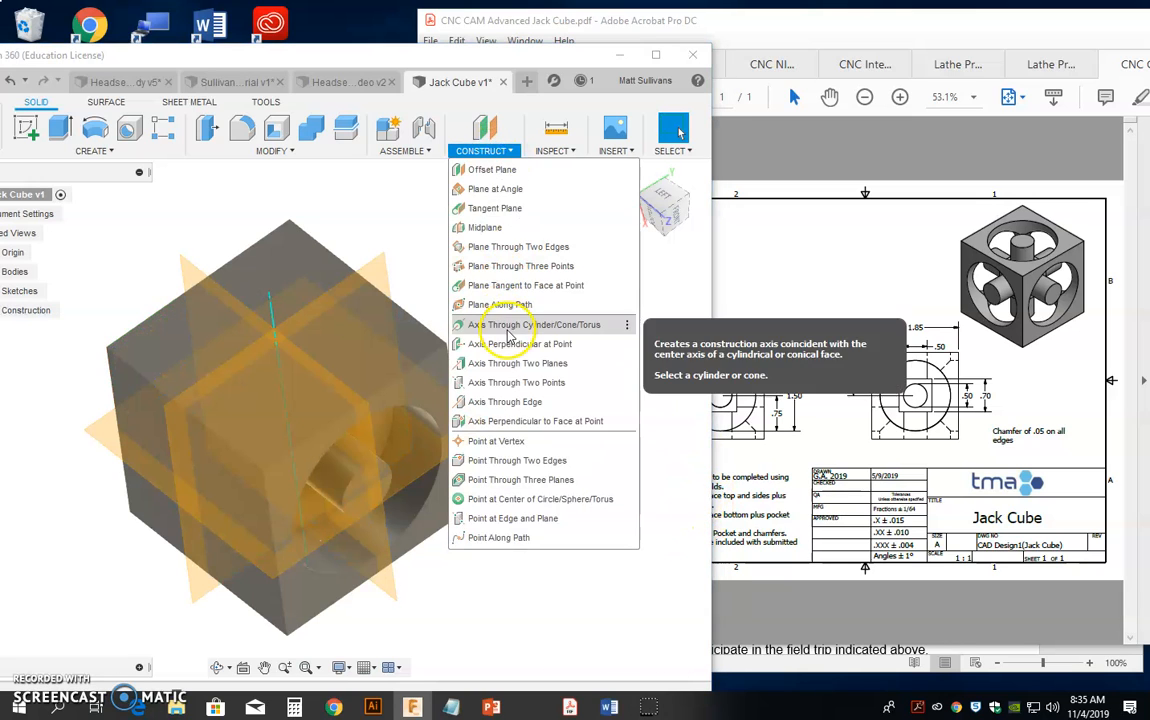
click(503, 363)
click(470, 421)
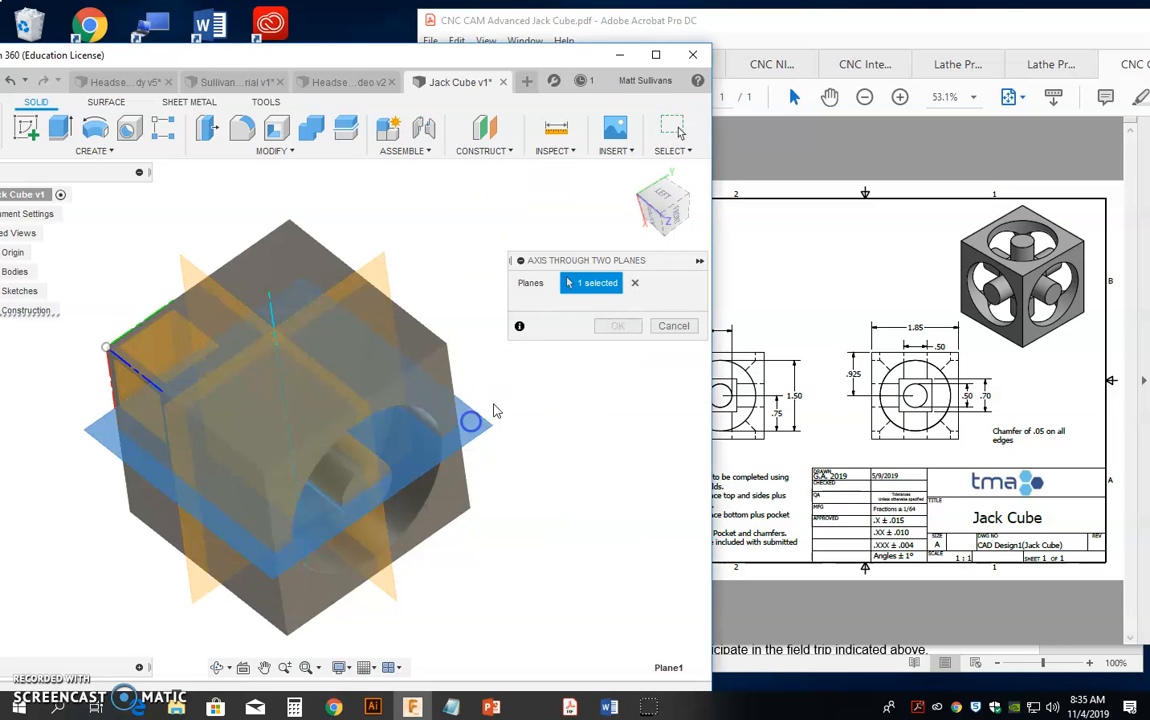
click(368, 278)
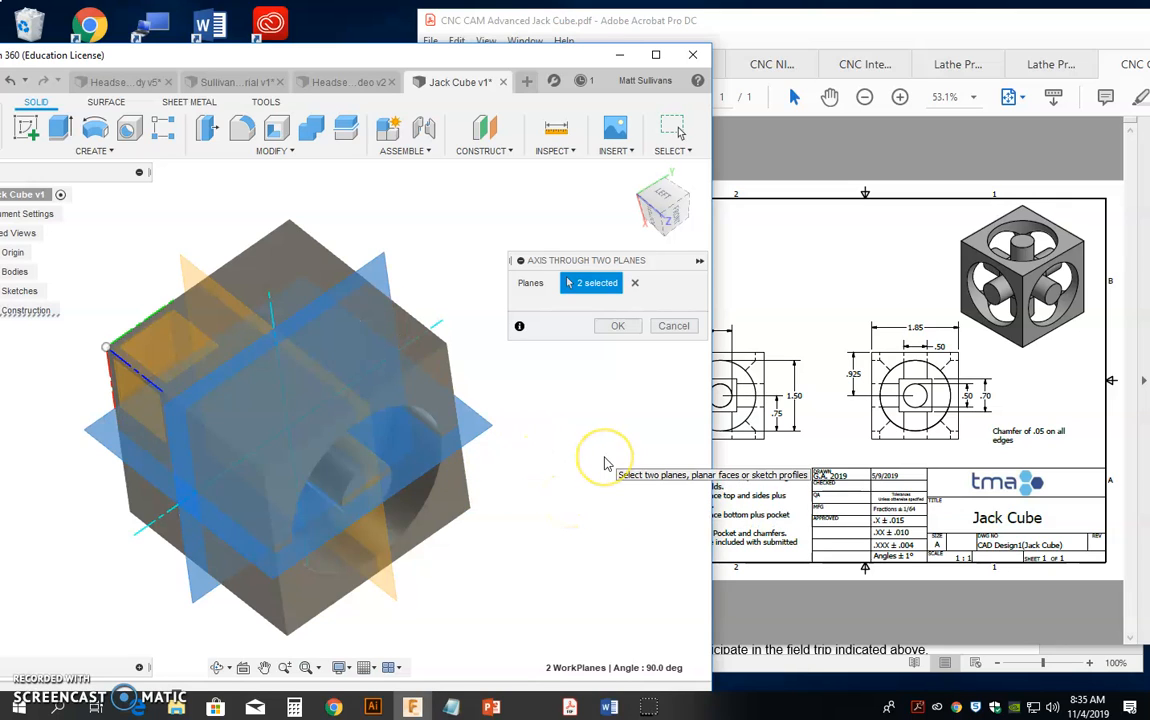
click(624, 333)
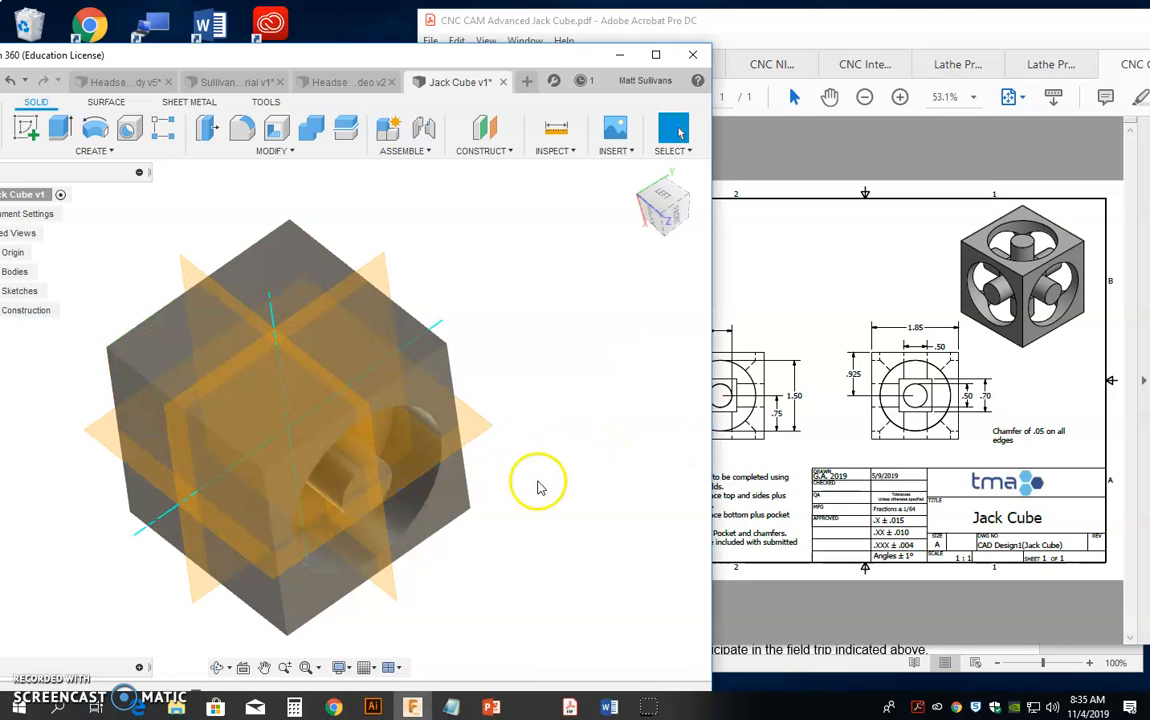
Create a full circular pattern of the pocket cut around the axis through the top and bottom faces, with a quantity of 4
scroll(537, 487, down, 2)
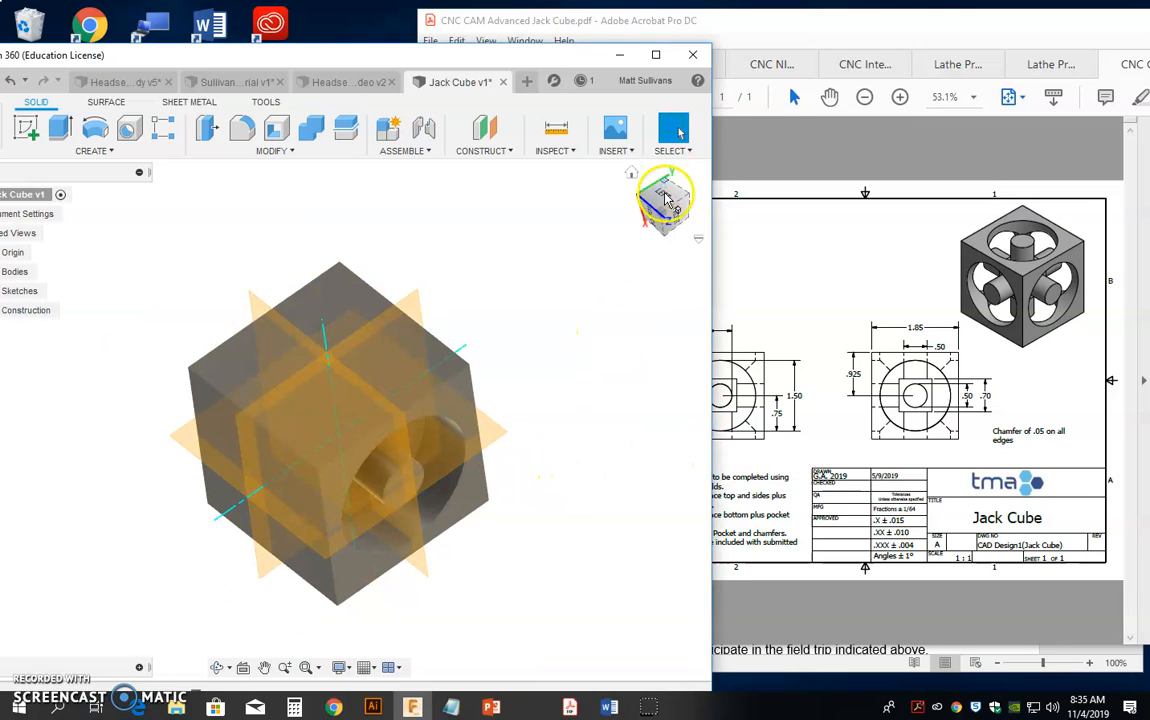
mouse_move(660, 193)
mouse_down()
mouse_move(713, 154)
mouse_move(748, 171)
mouse_move(740, 194)
mouse_move(680, 208)
mouse_up()
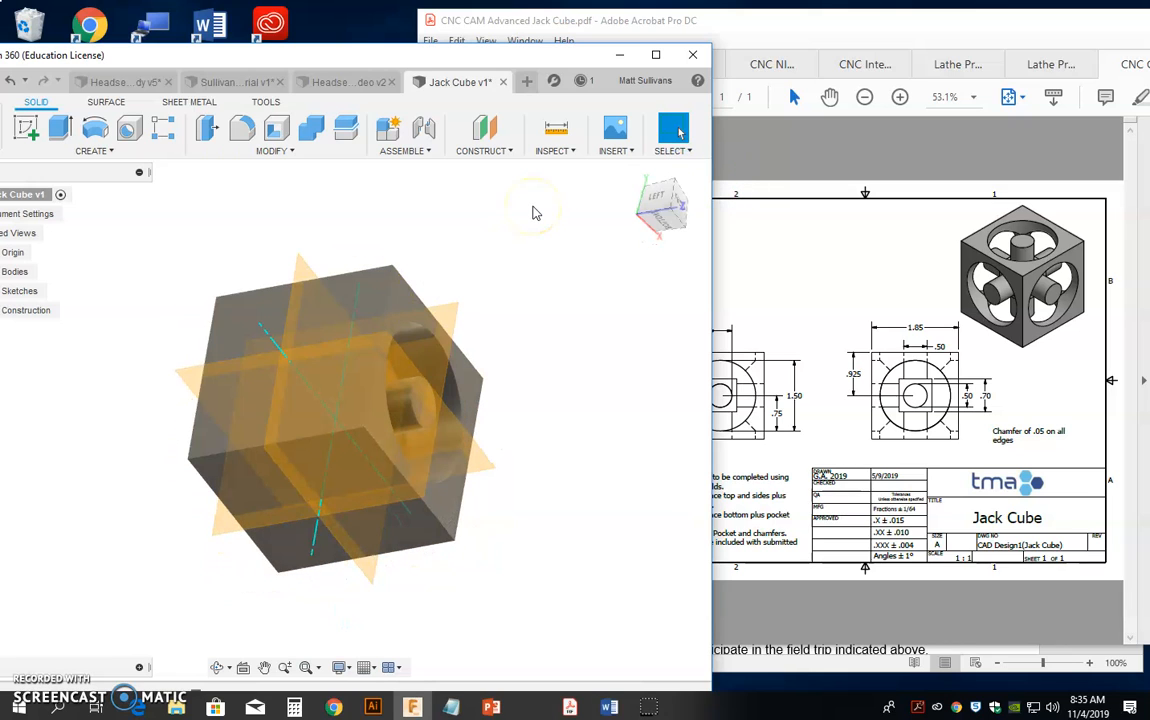
click(128, 158)
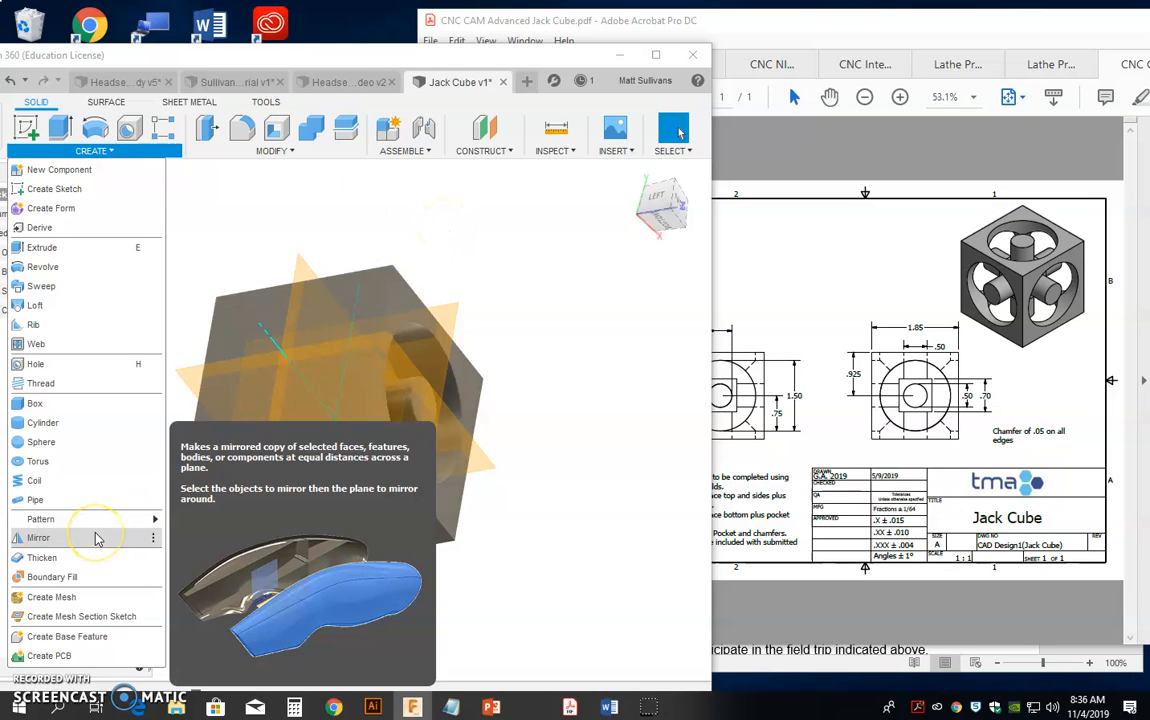
mouse_move(95, 518)
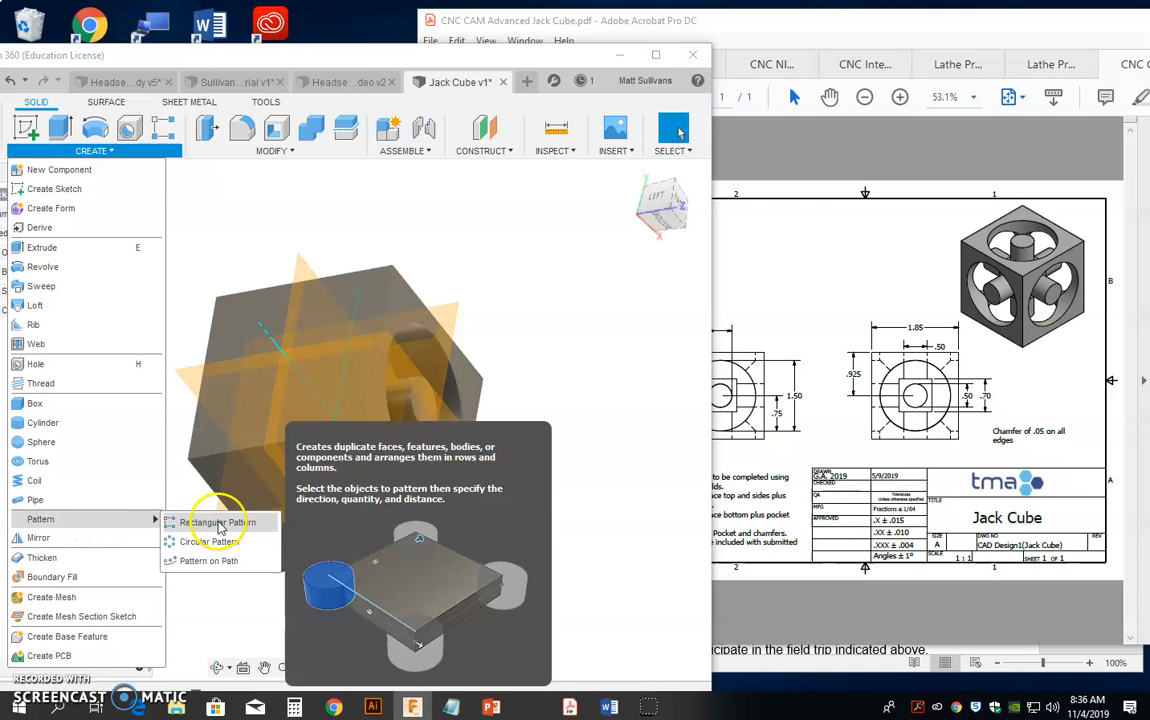
click(209, 542)
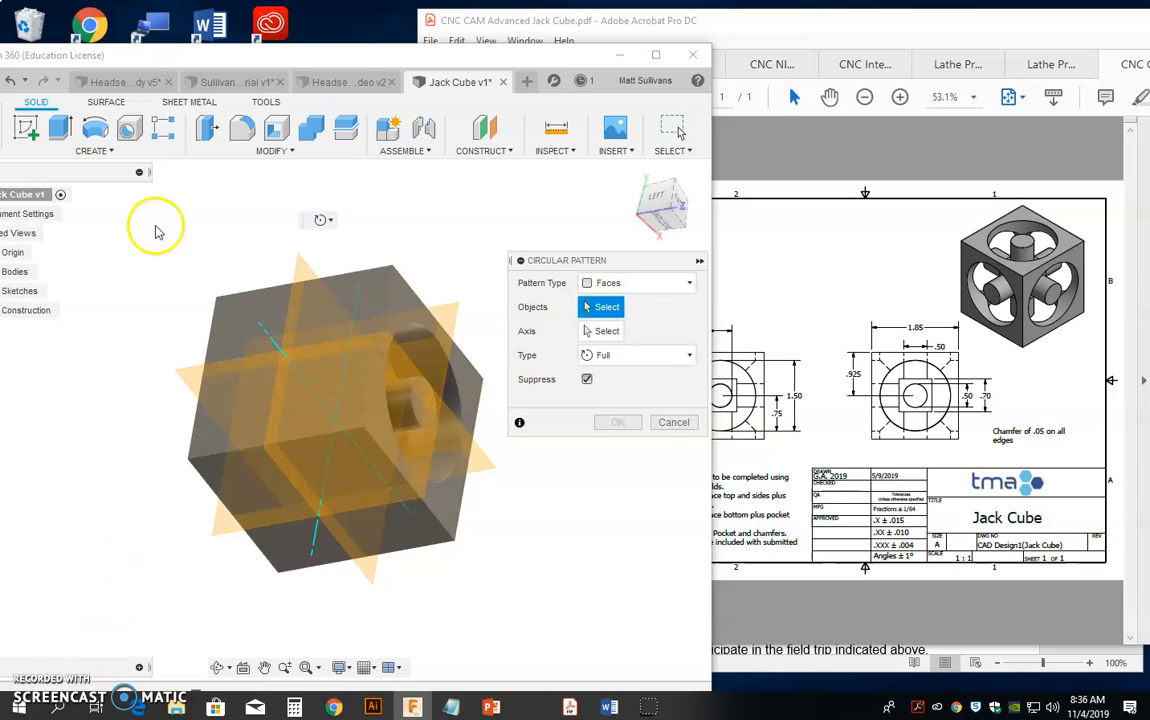
drag(274, 58, 284, 25)
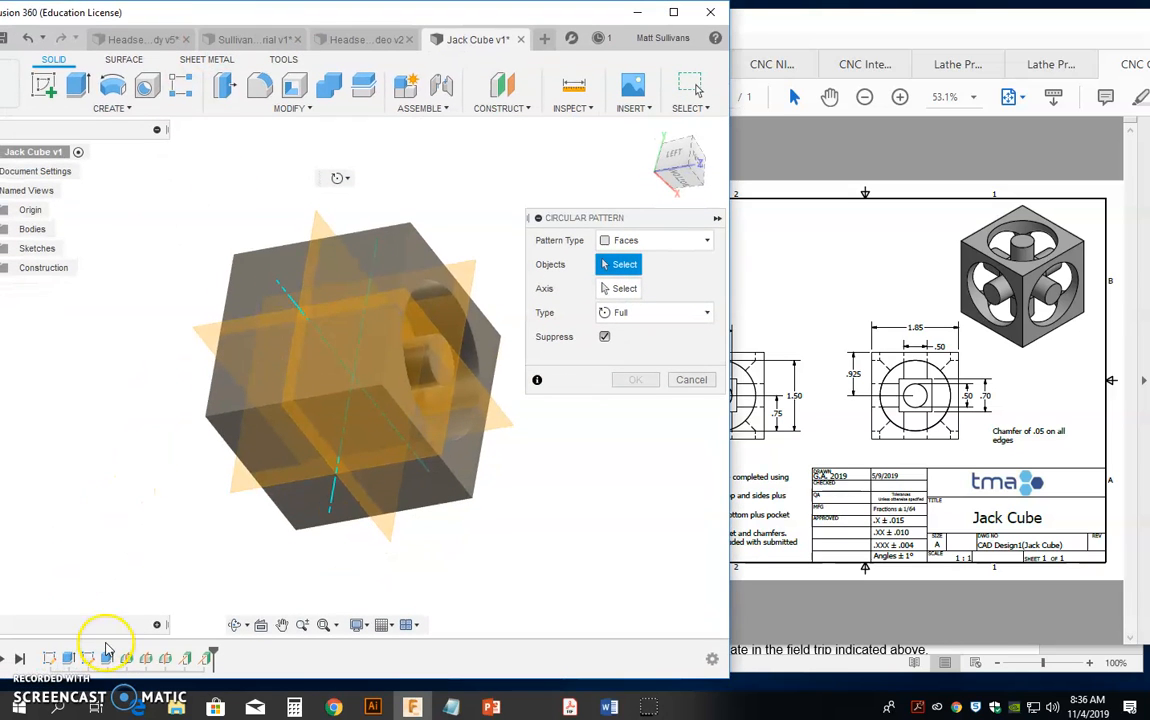
click(105, 660)
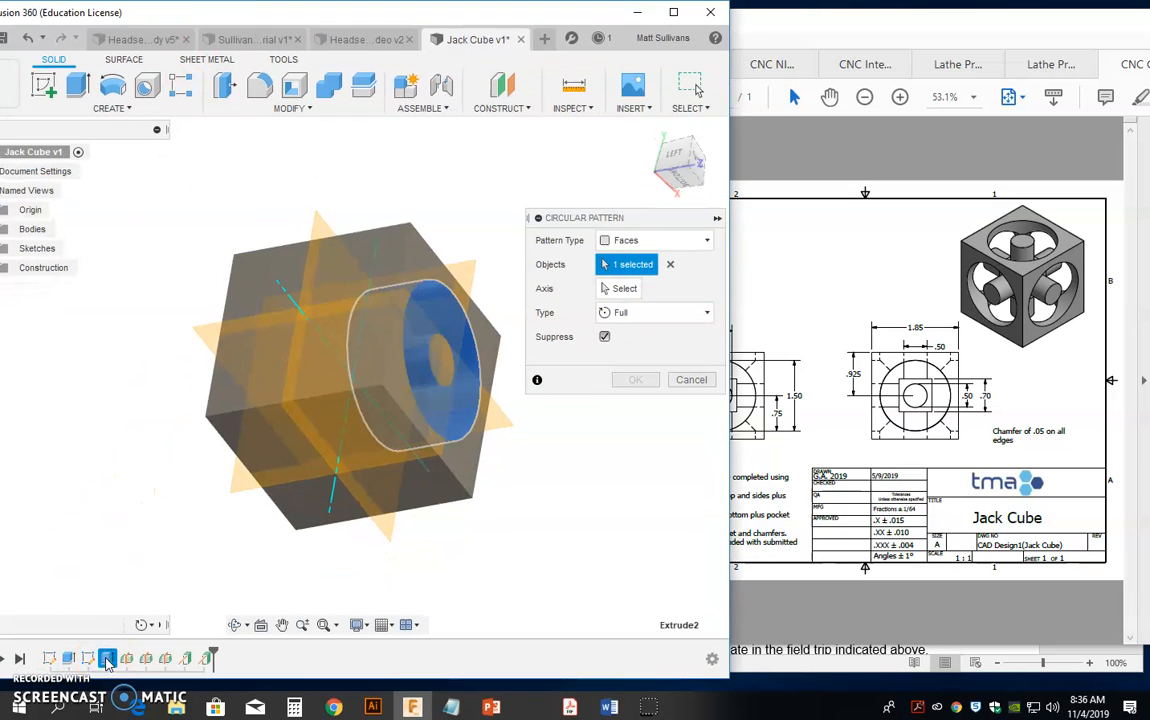
click(620, 288)
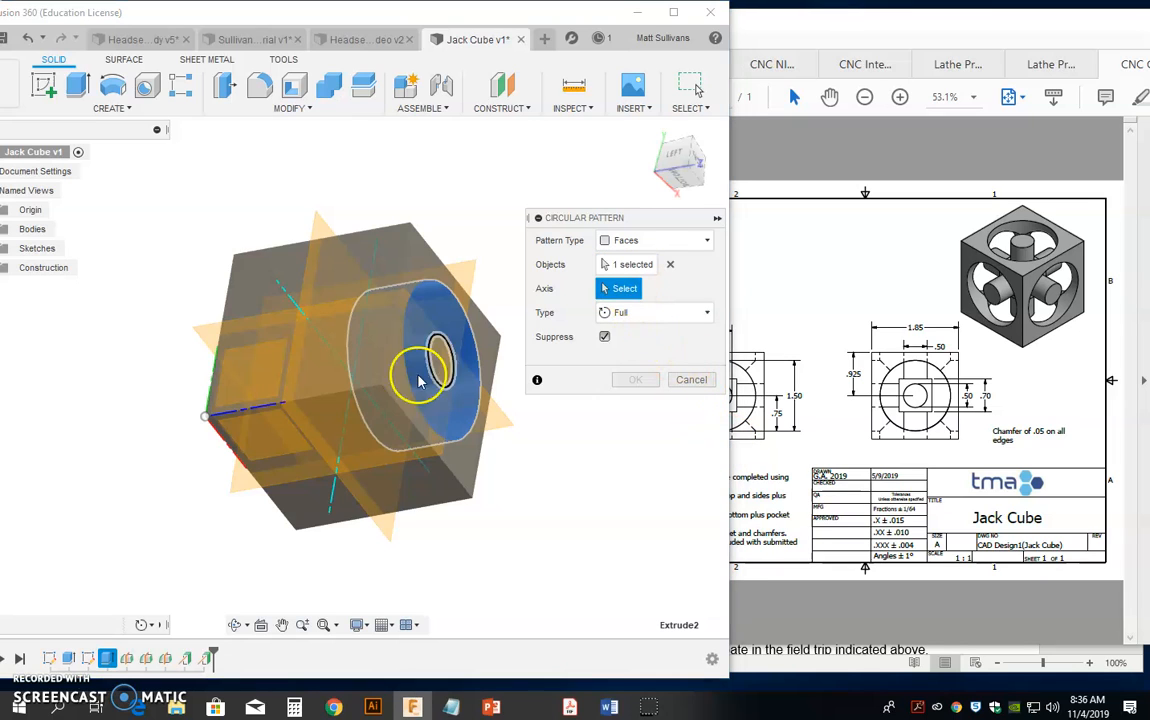
click(335, 503)
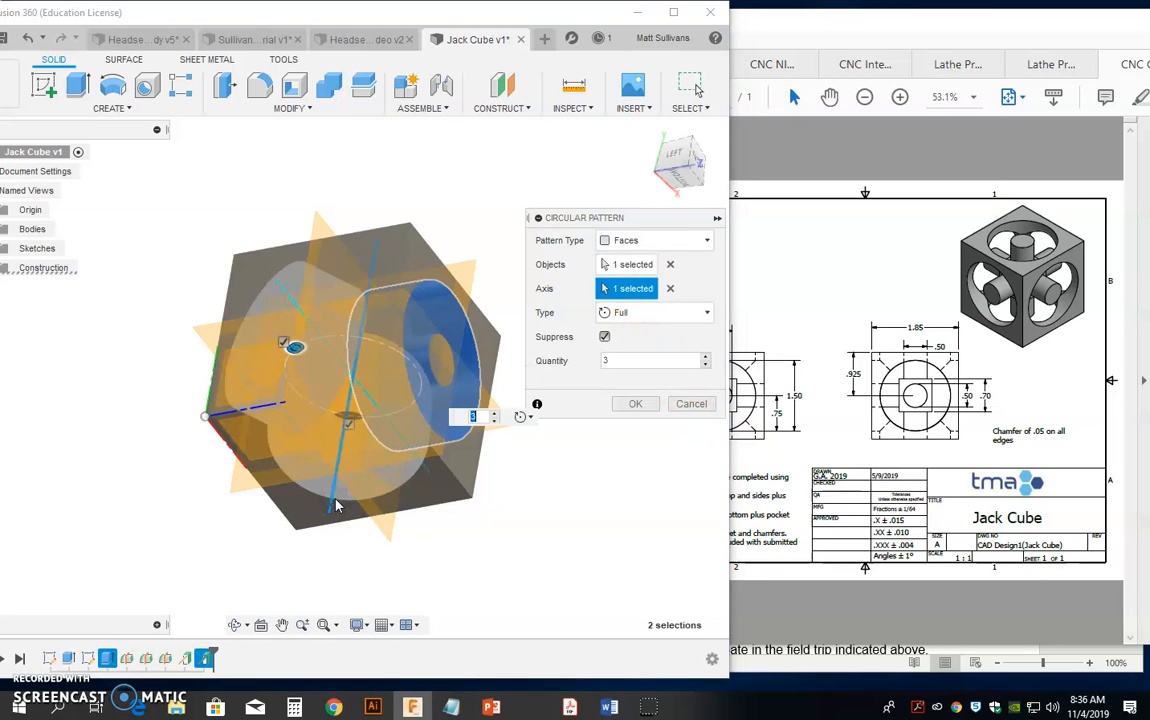
click(706, 357)
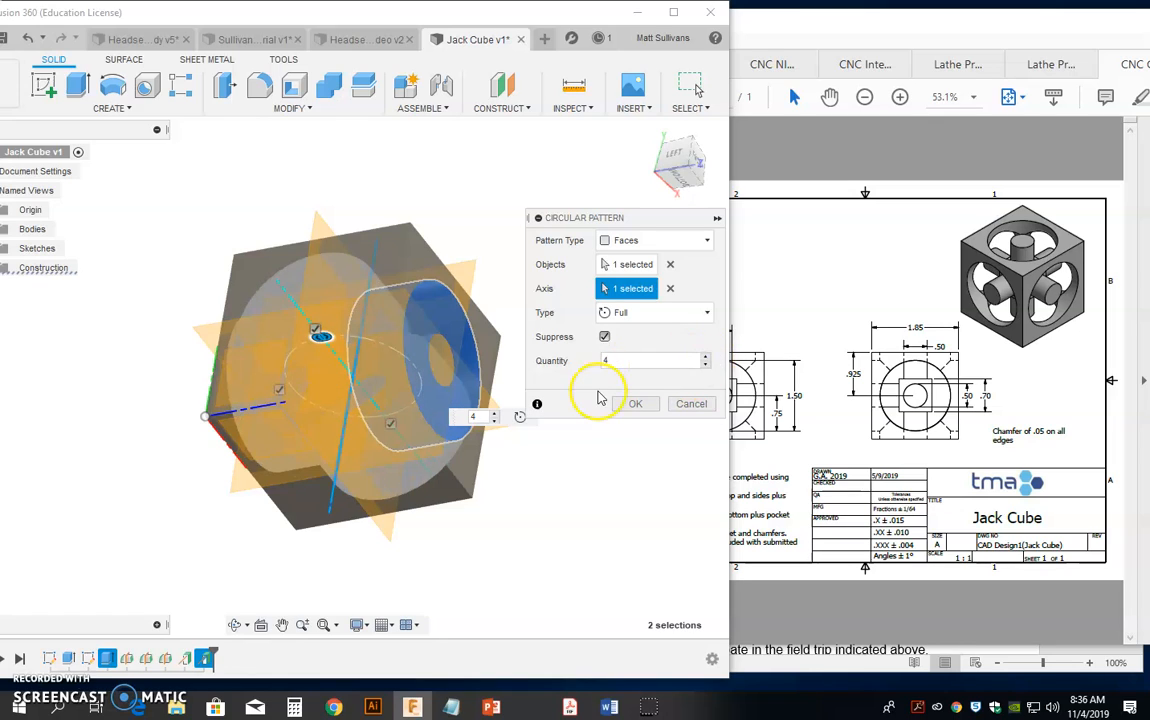
click(630, 403)
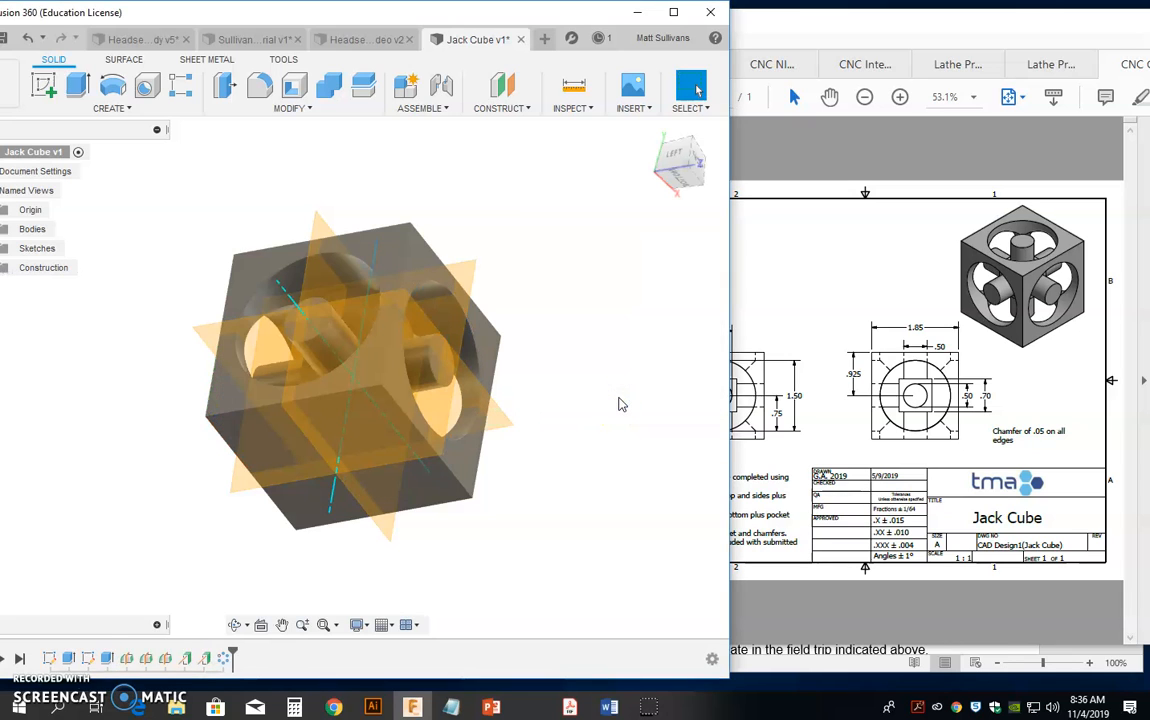
Construct a third axis through two planes, using the cube's top-bottom midplane and left-right midplane
mouse_move(675, 159)
mouse_down()
mouse_move(753, 117)
mouse_move(783, 77)
mouse_move(760, 45)
mouse_move(652, 43)
mouse_move(610, 150)
mouse_move(595, 135)
mouse_move(600, 125)
mouse_move(638, 179)
mouse_move(583, 160)
mouse_move(600, 125)
mouse_move(627, 189)
mouse_move(600, 150)
mouse_move(620, 135)
mouse_move(610, 150)
mouse_move(667, 189)
mouse_move(655, 199)
mouse_up()
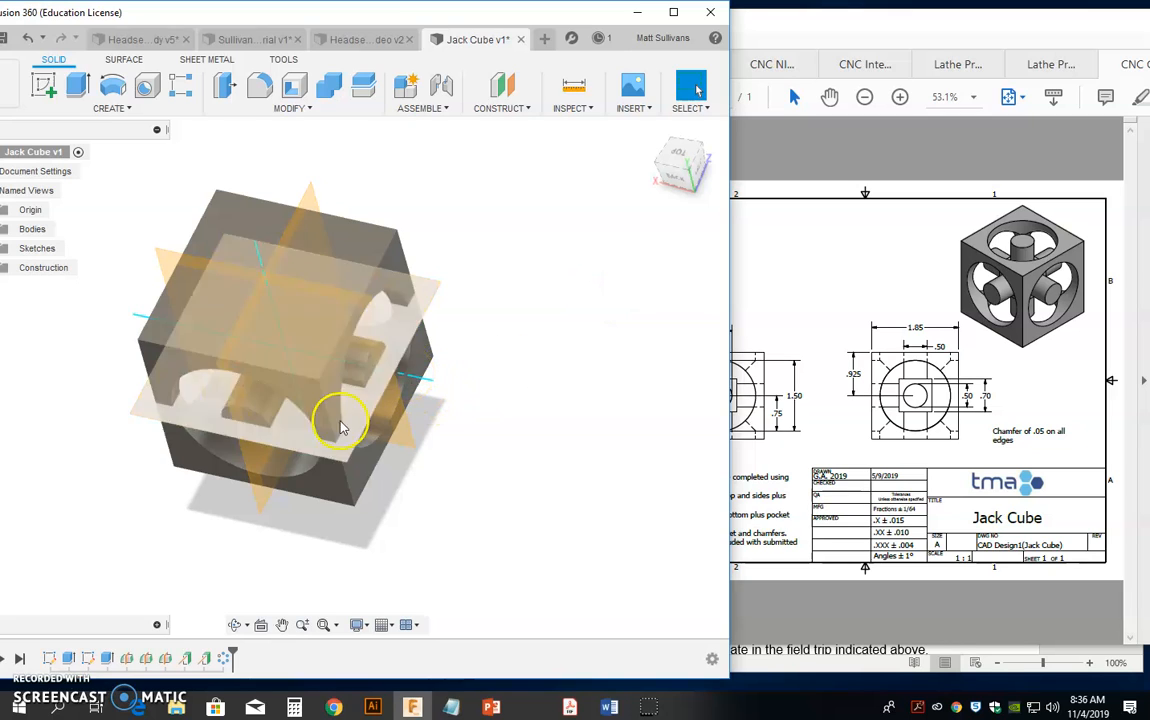
click(309, 470)
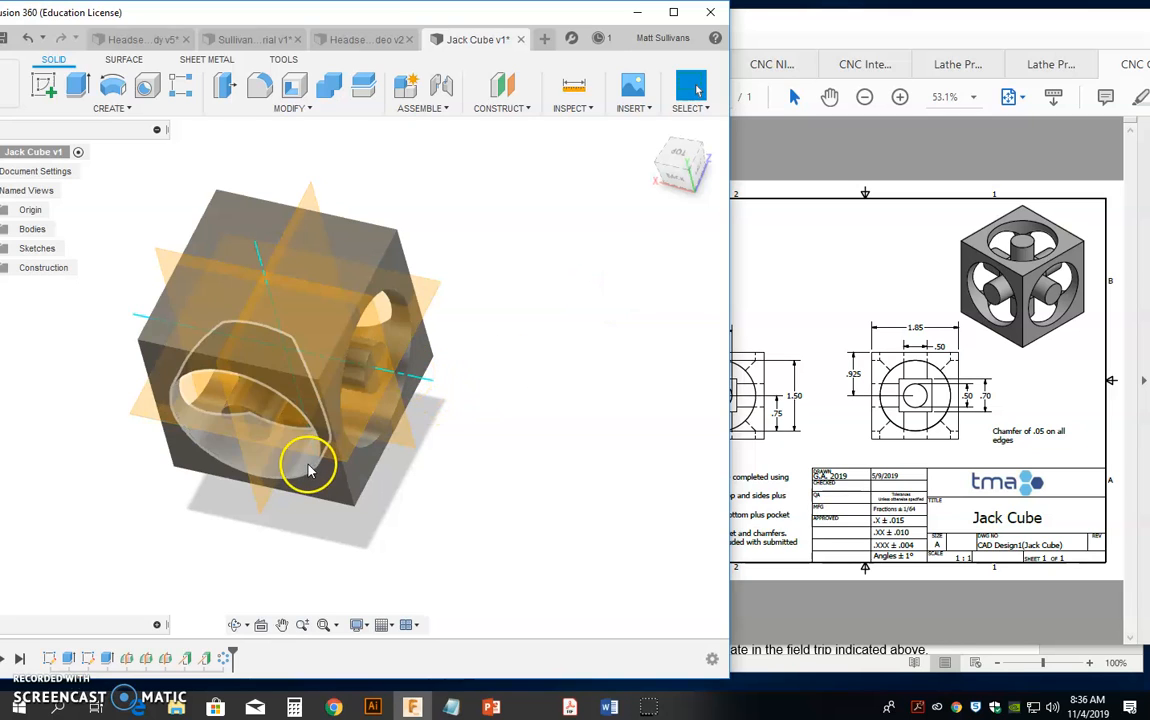
click(103, 658)
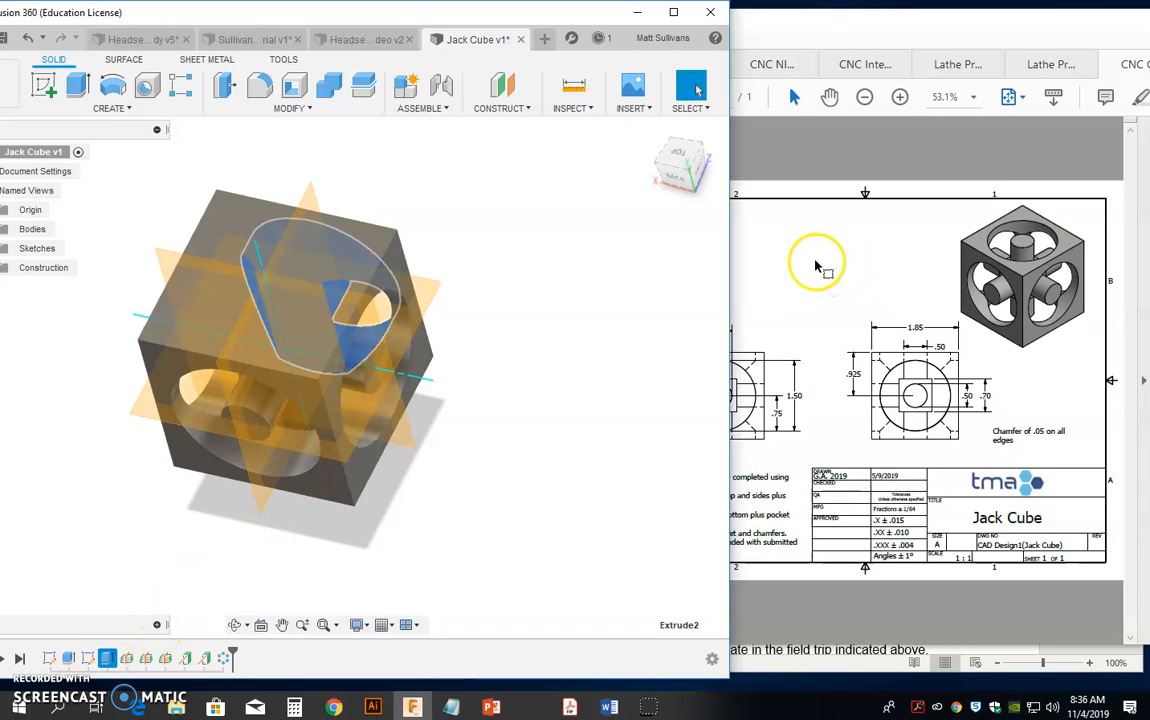
click(542, 328)
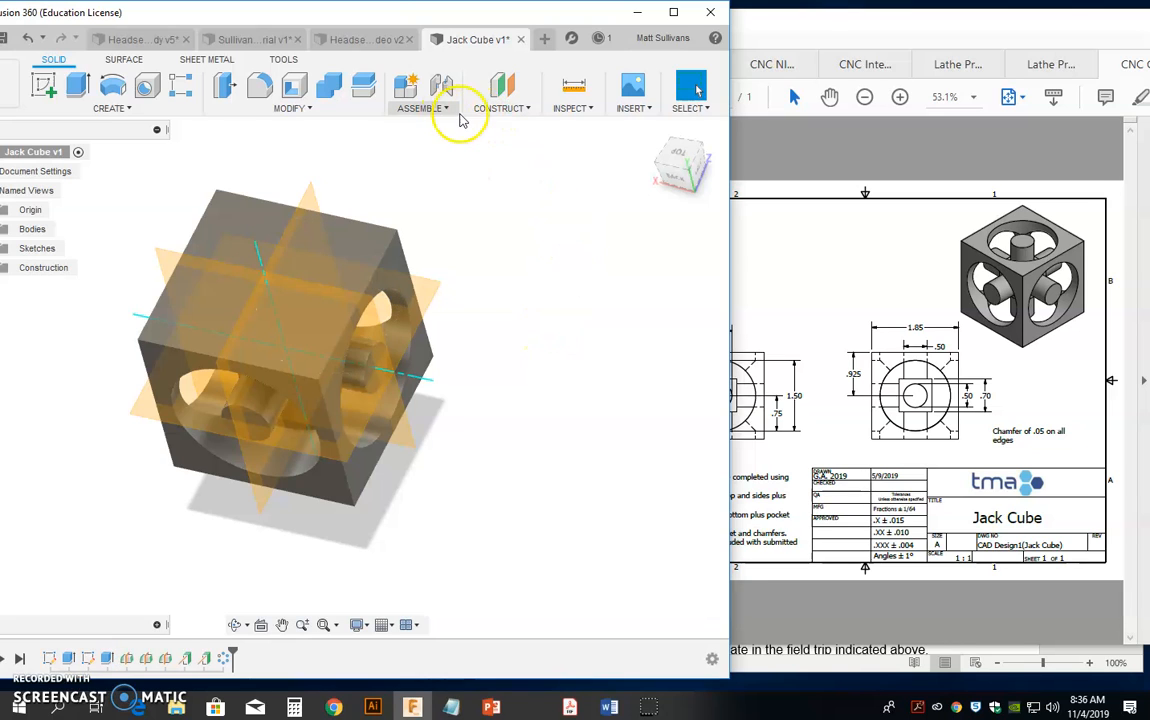
click(490, 108)
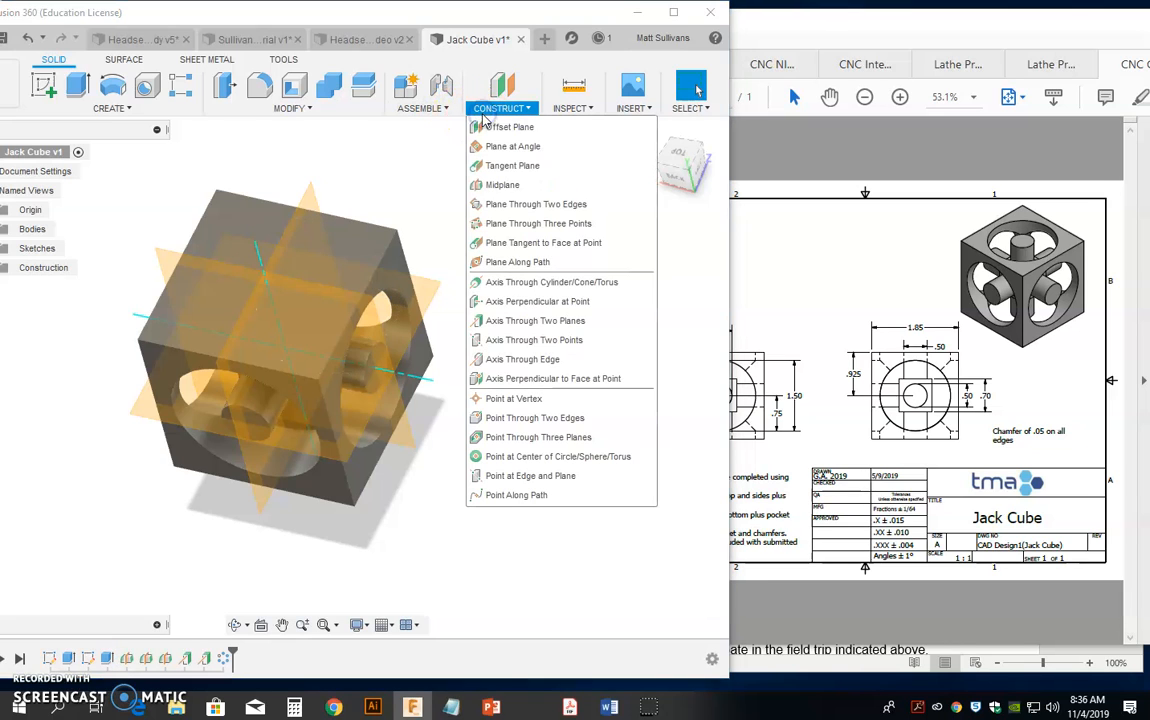
click(535, 320)
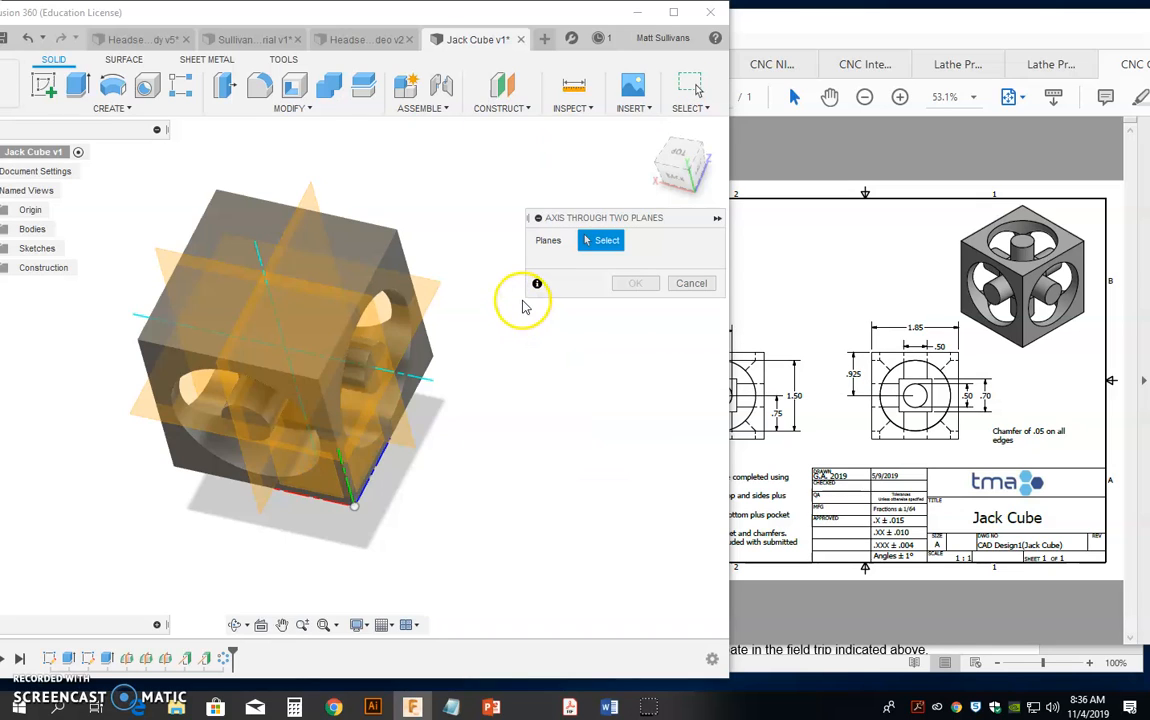
click(430, 284)
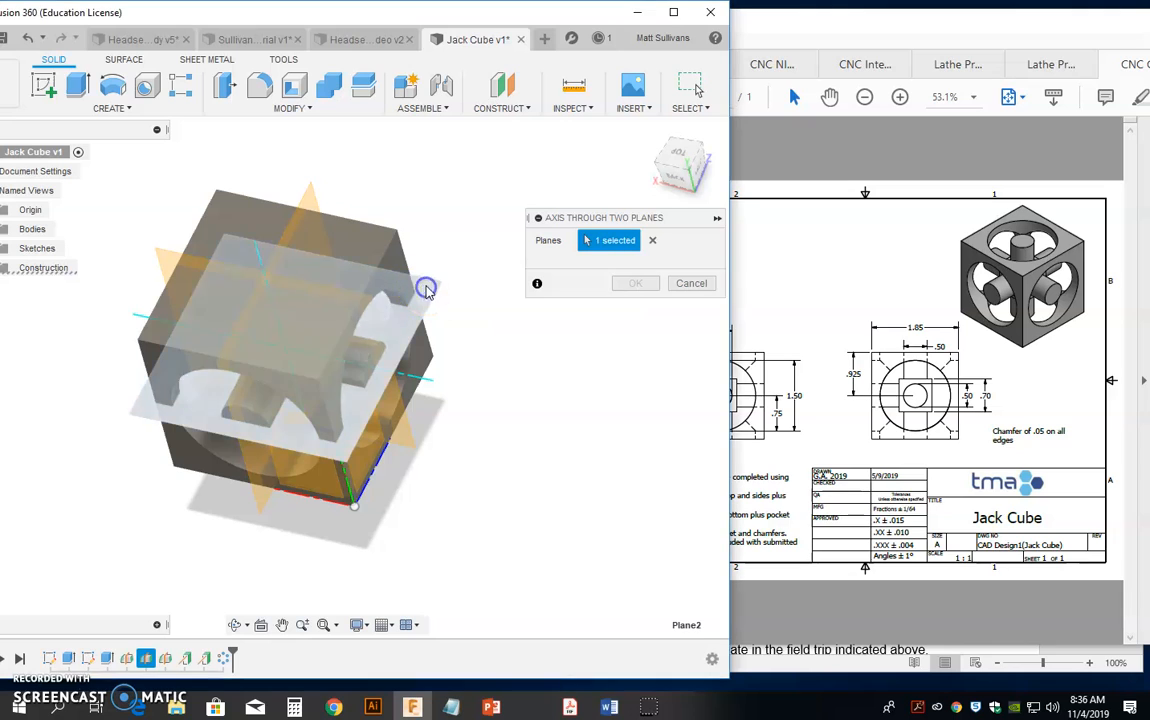
click(315, 190)
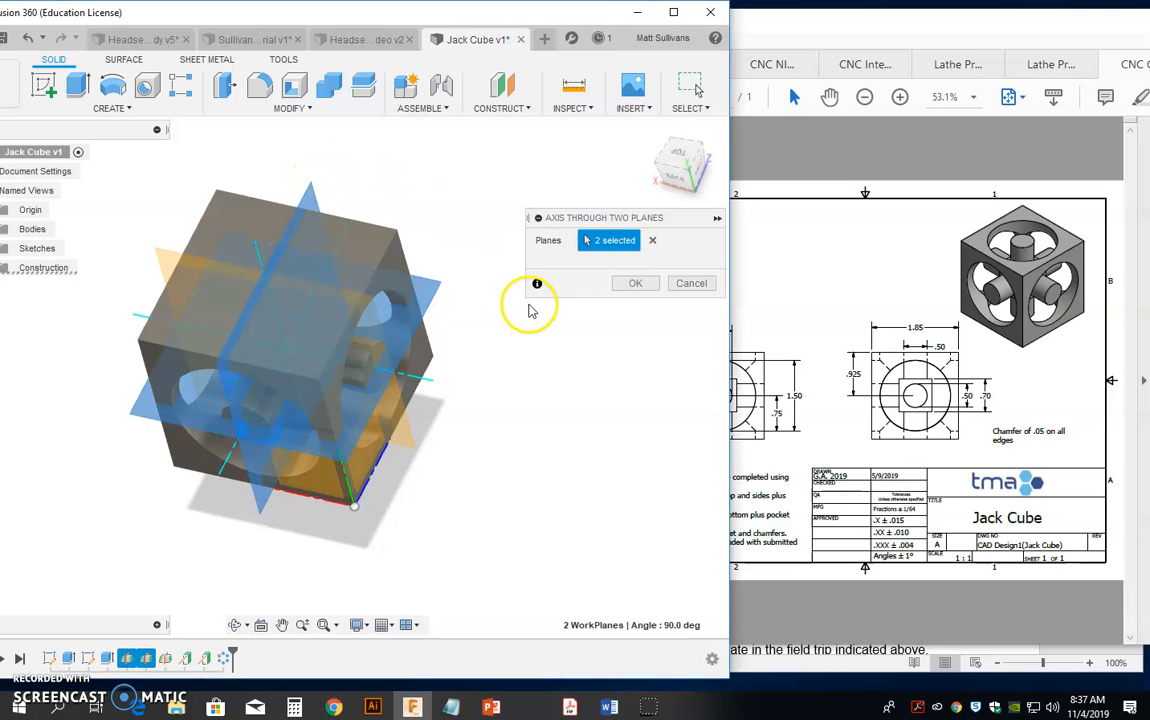
click(633, 284)
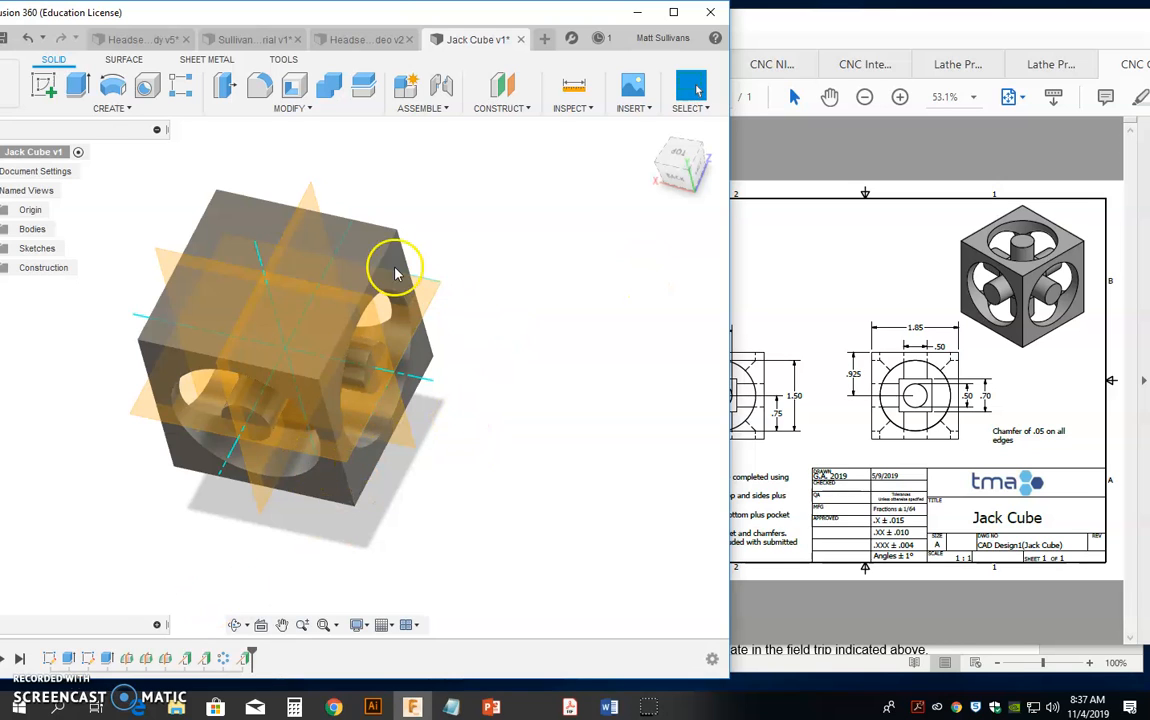
Pattern the pocket cut circularly around the left-right axis using the Angle type, with a total angle of 90 degrees and a quantity of 2
click(97, 112)
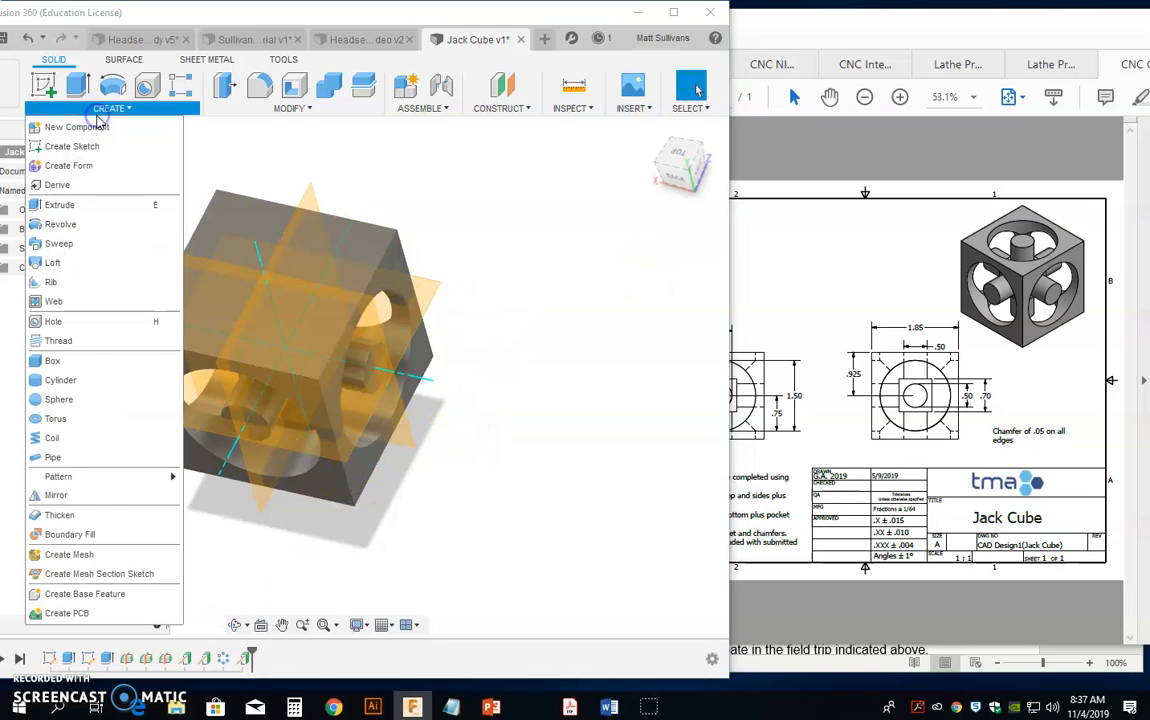
click(134, 477)
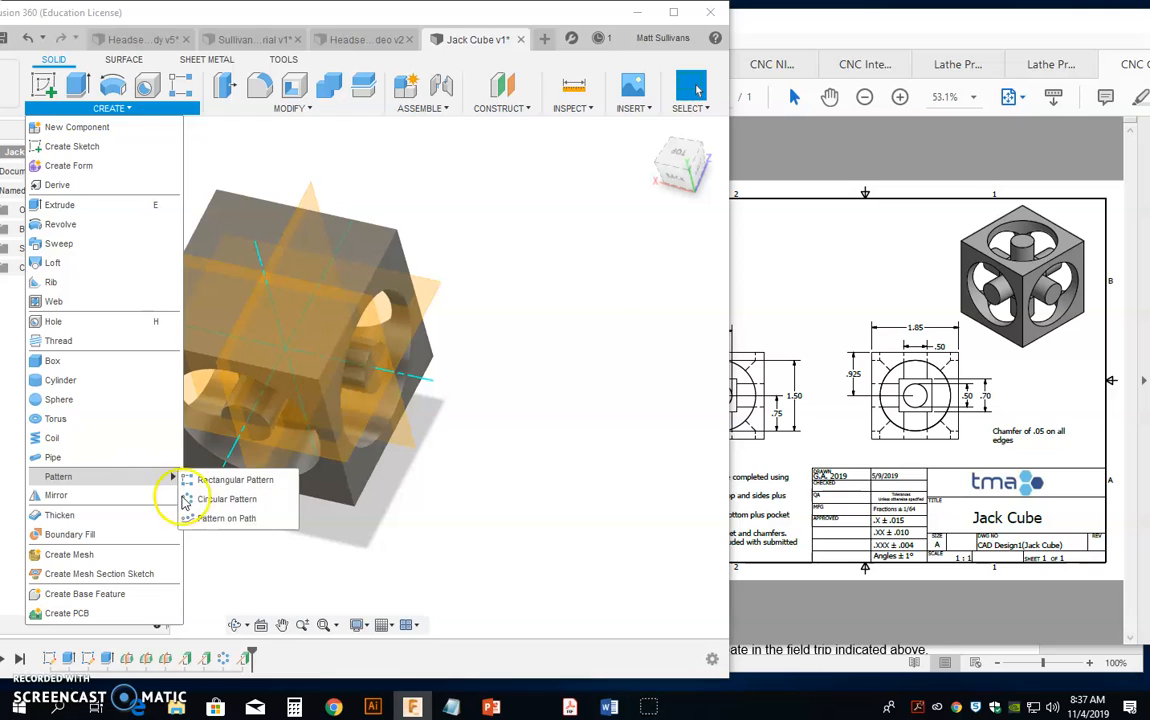
click(220, 499)
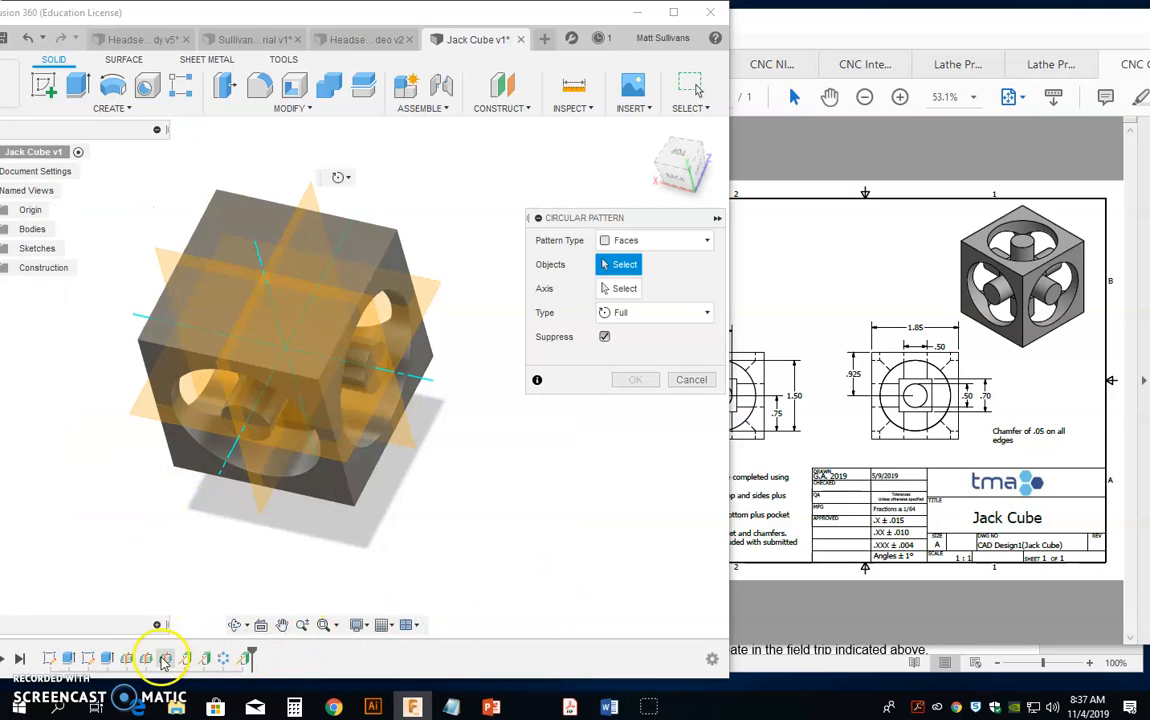
click(107, 658)
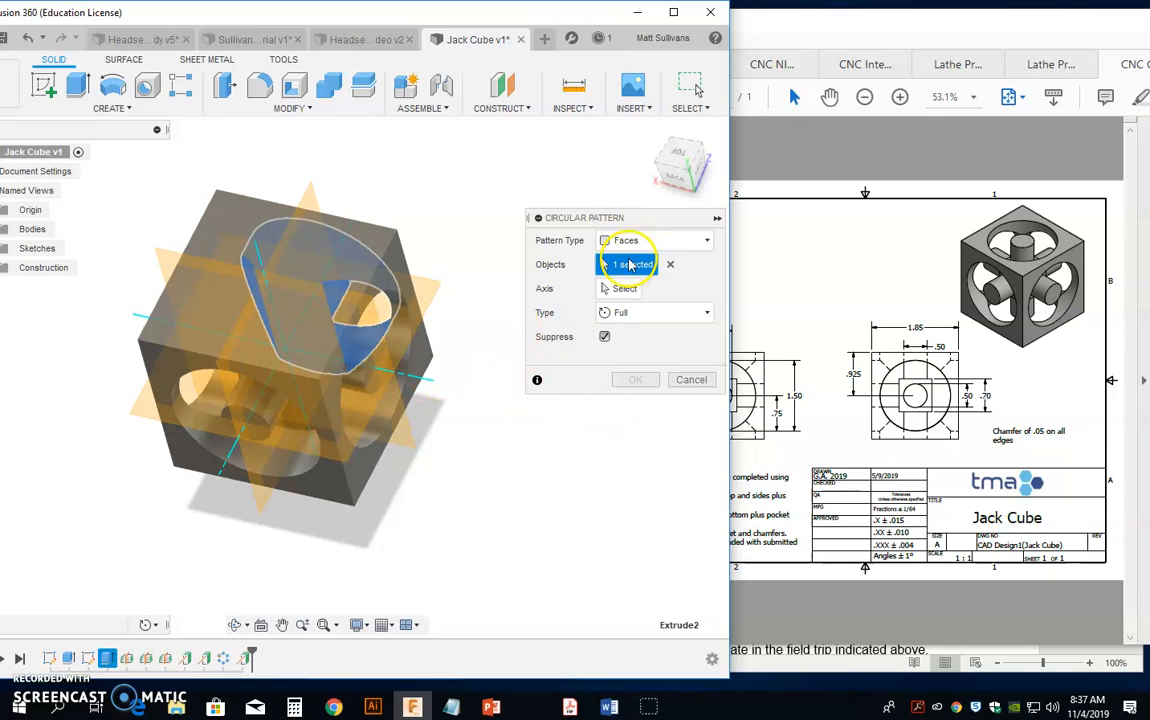
click(619, 287)
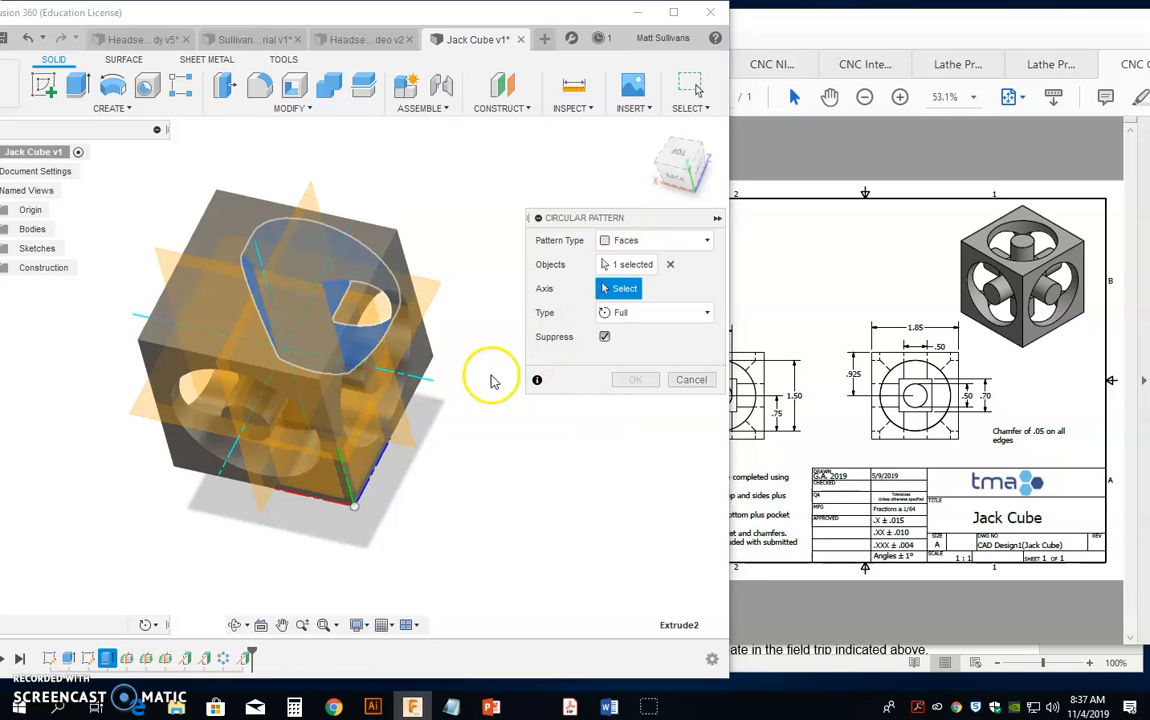
click(418, 381)
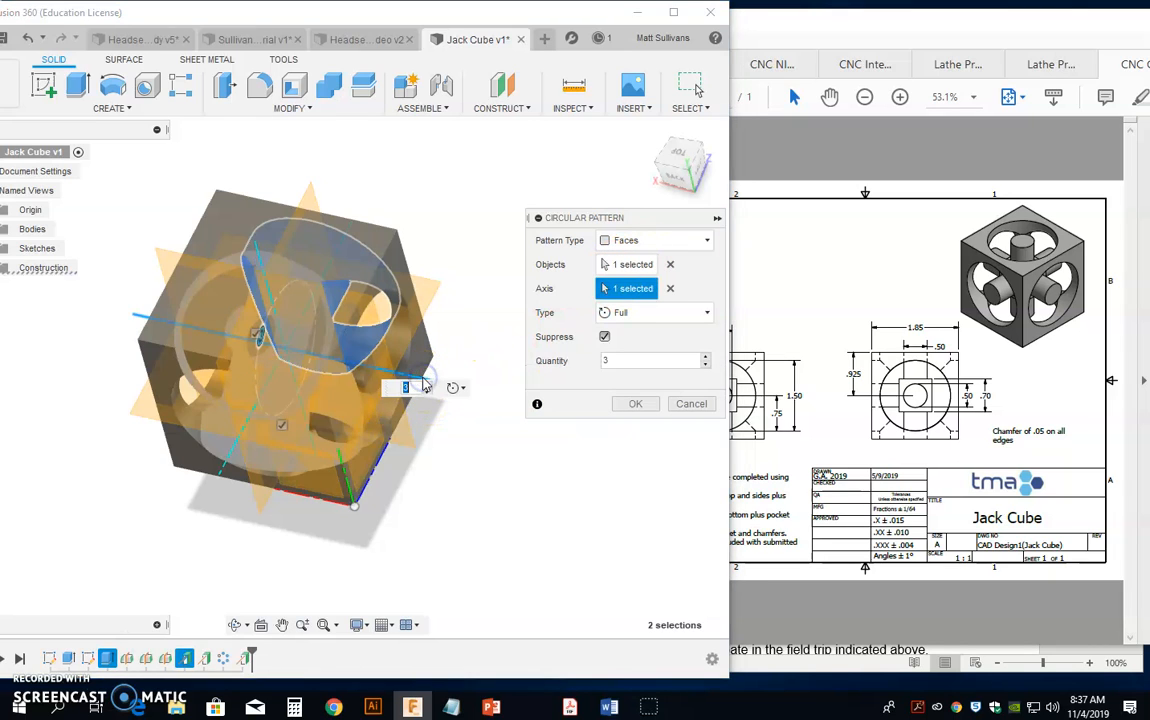
click(694, 318)
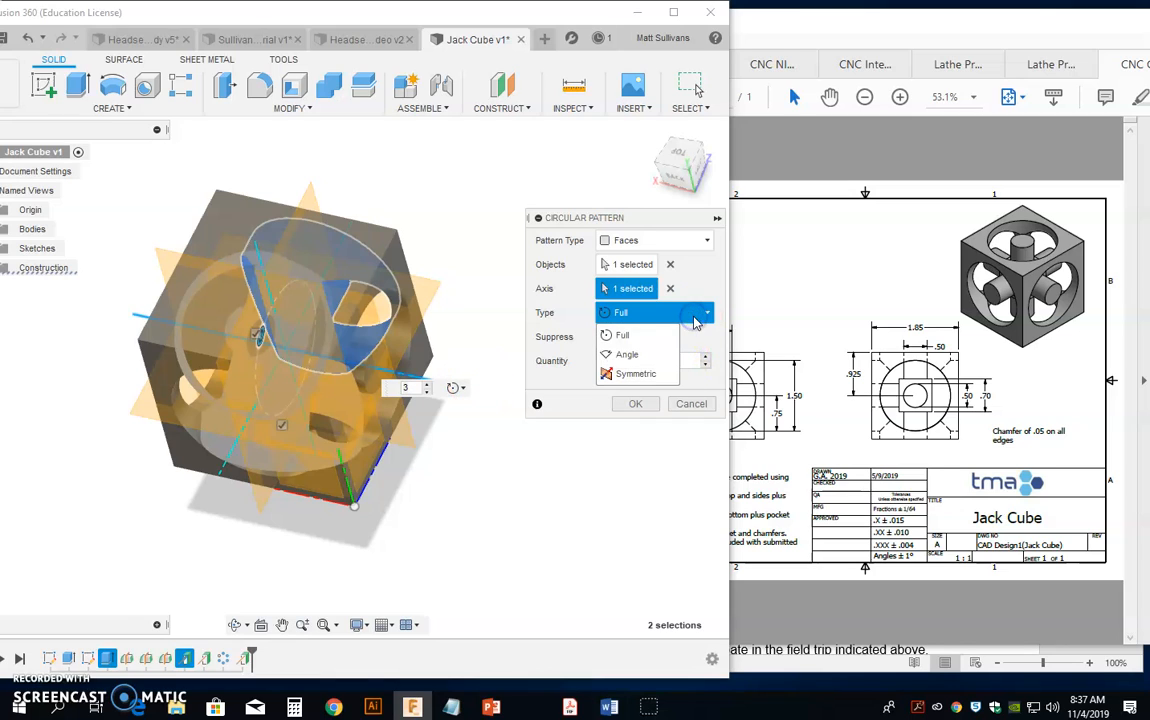
click(632, 359)
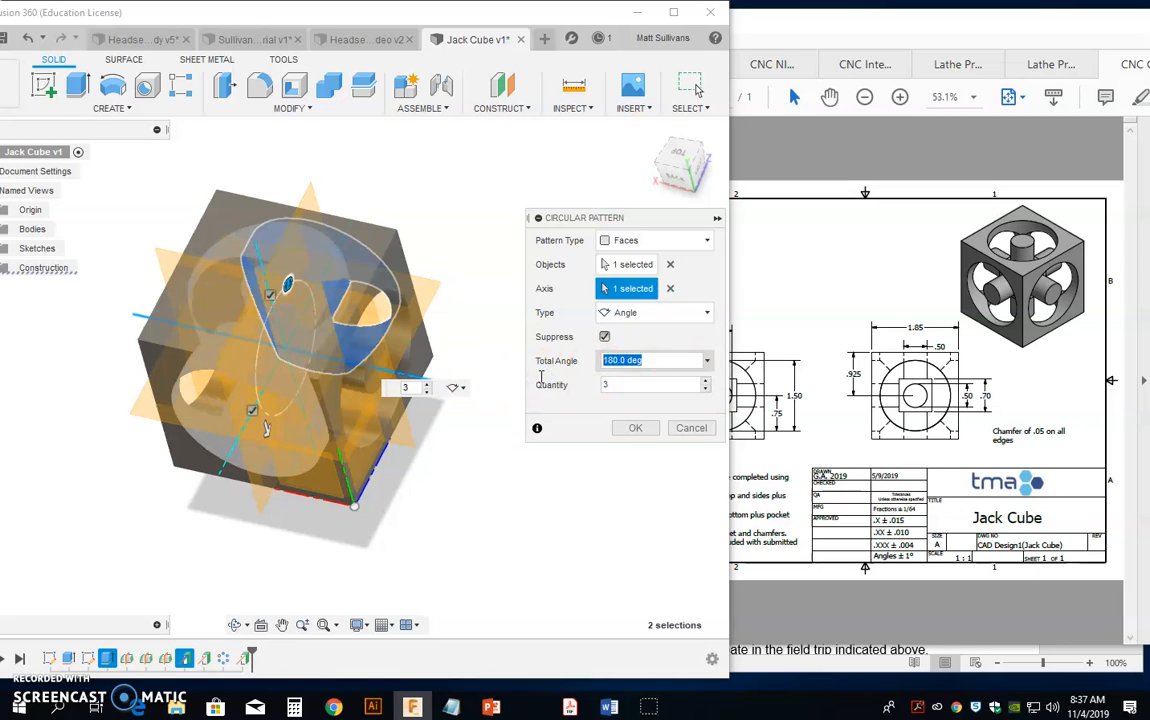
drag(647, 382, 560, 382)
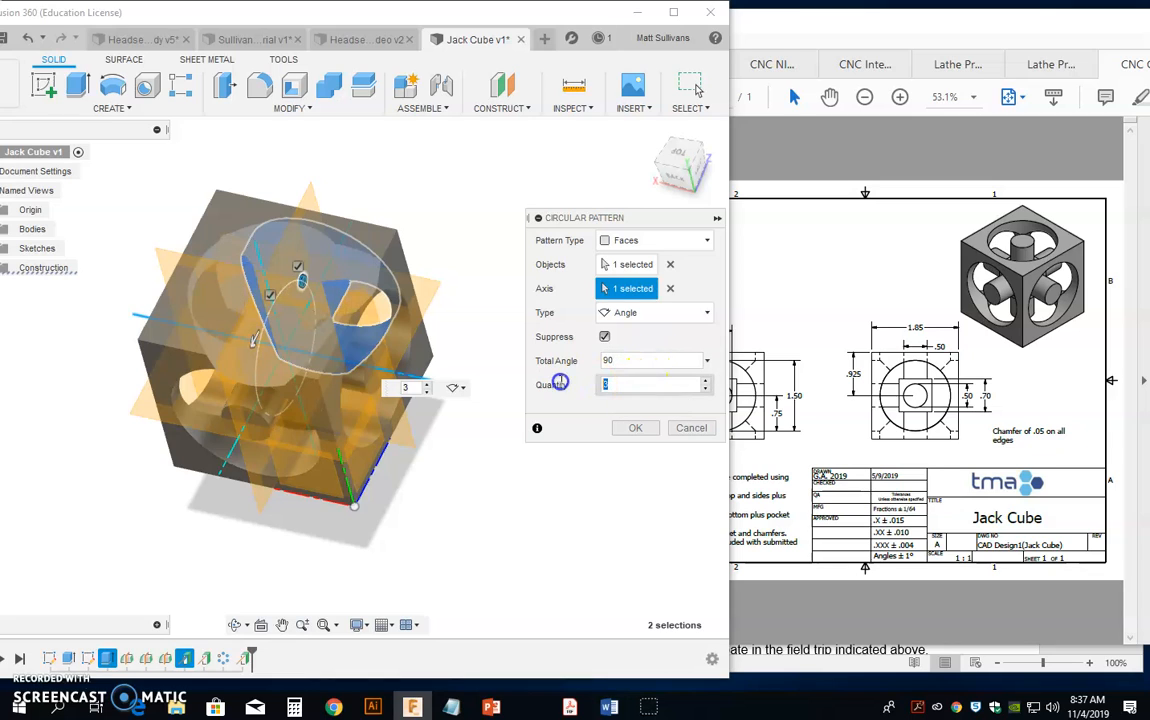
text(2)
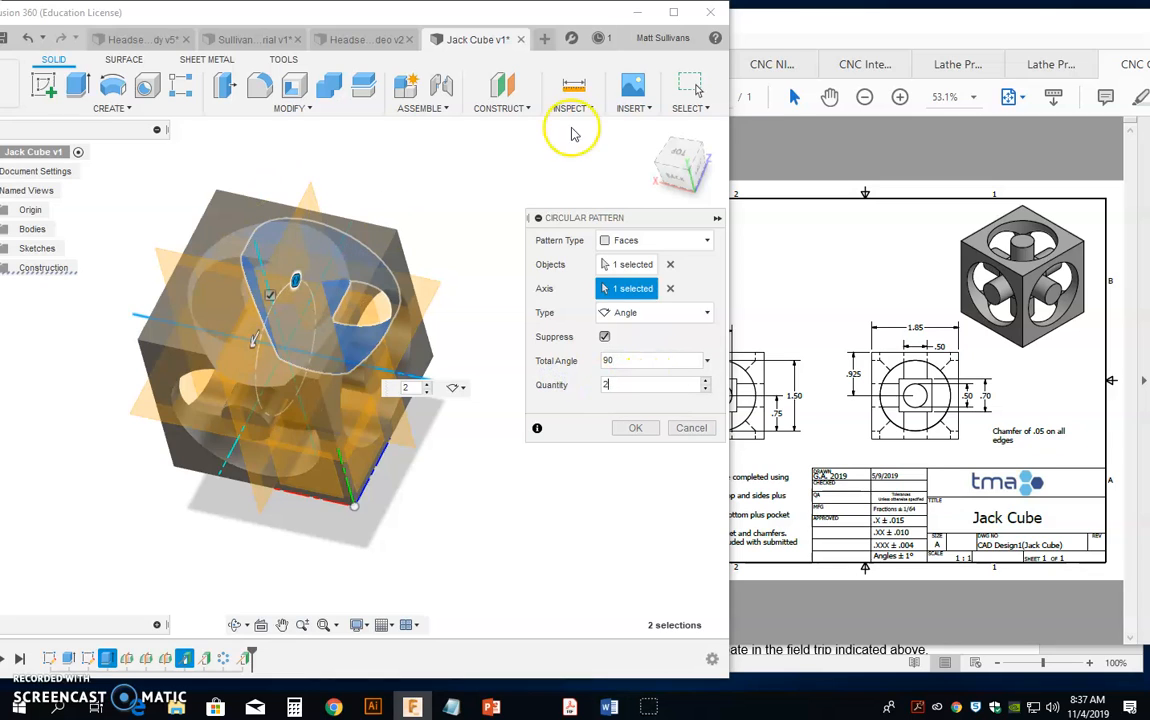
click(690, 168)
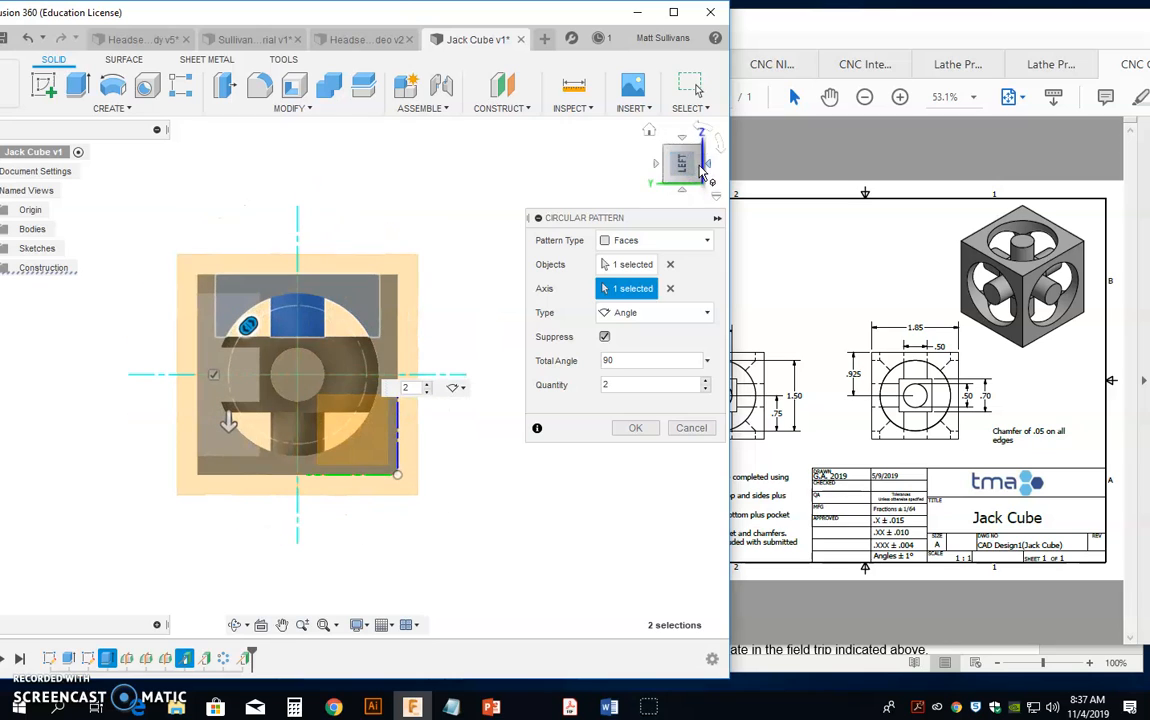
click(635, 427)
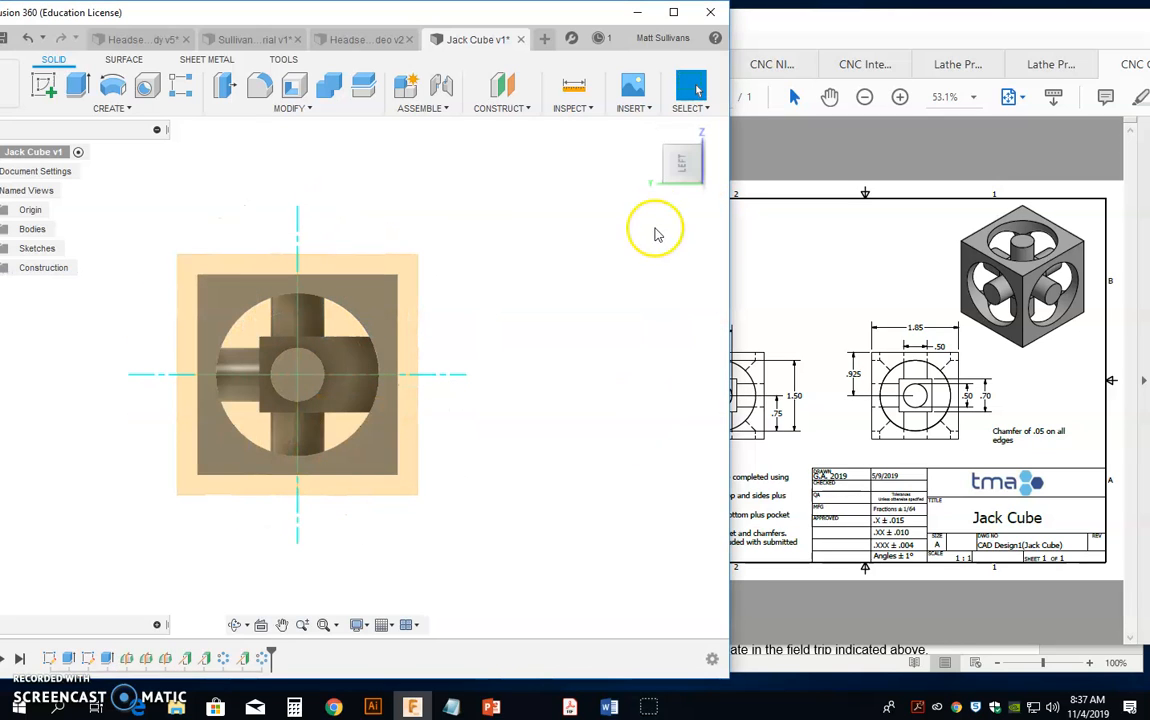
Create another Angle-type circular pattern of the pocket cut around the left-right axis, with a total angle of 270 degrees and a quantity of 2
click(649, 131)
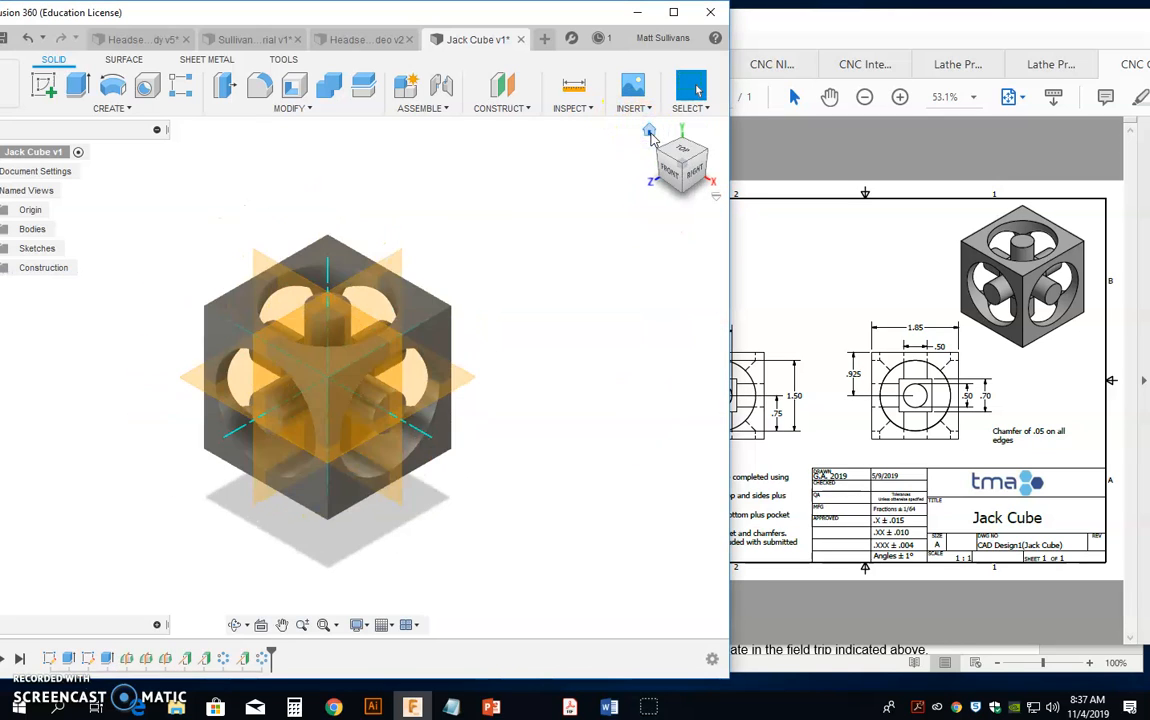
mouse_move(680, 195)
mouse_down()
mouse_move(690, 95)
mouse_move(663, 194)
mouse_move(677, 109)
mouse_up()
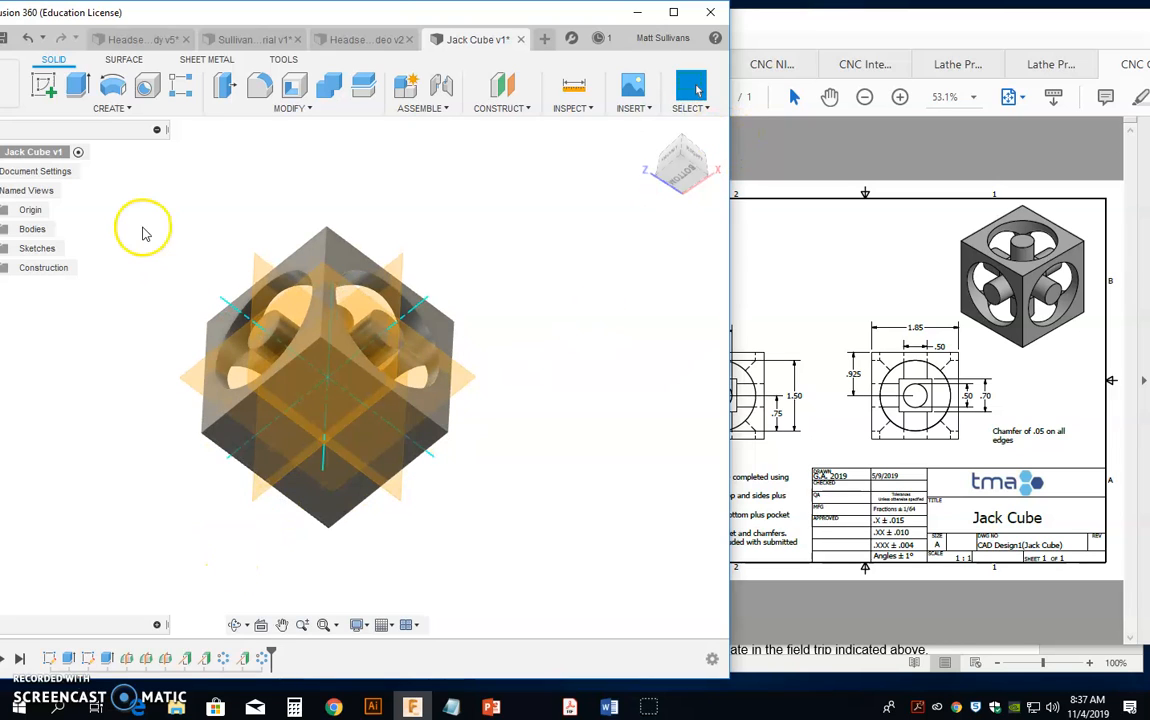
click(133, 110)
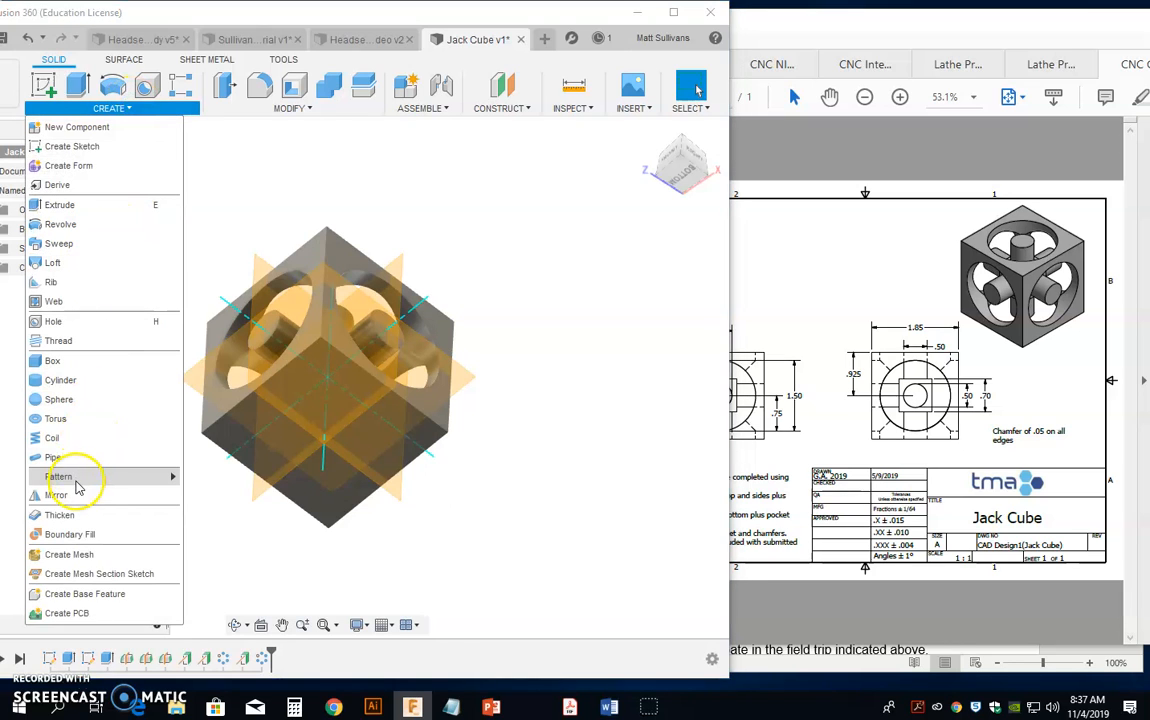
mouse_move(101, 485)
click(226, 499)
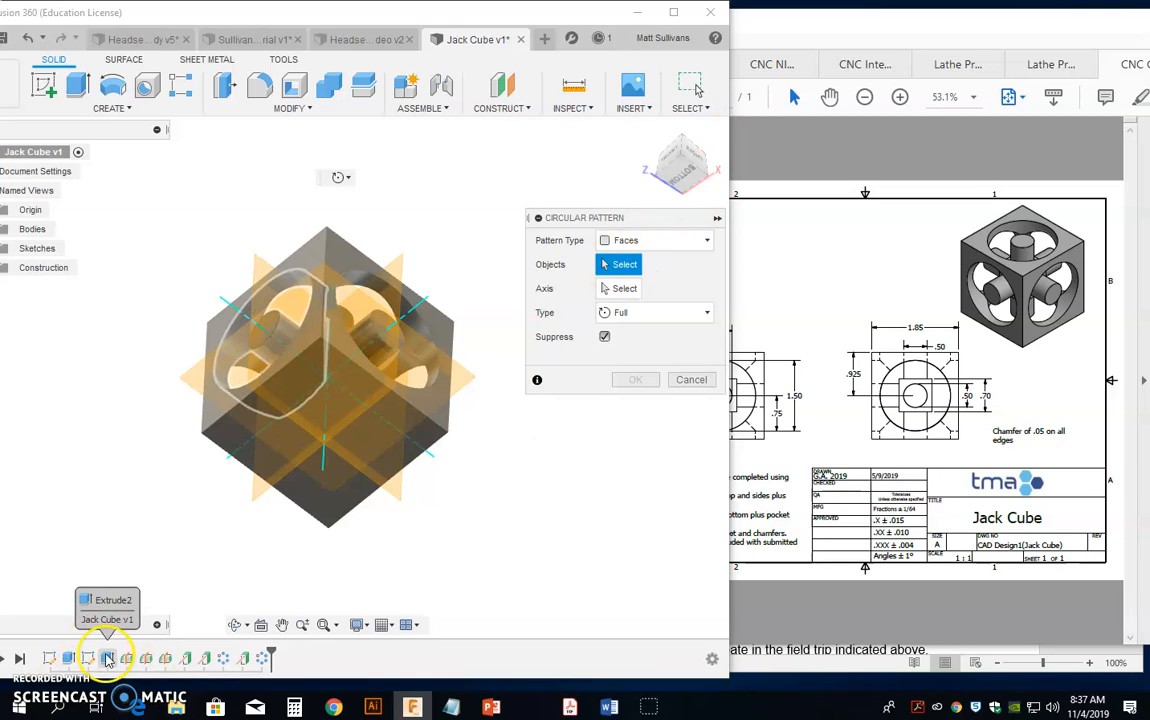
click(108, 659)
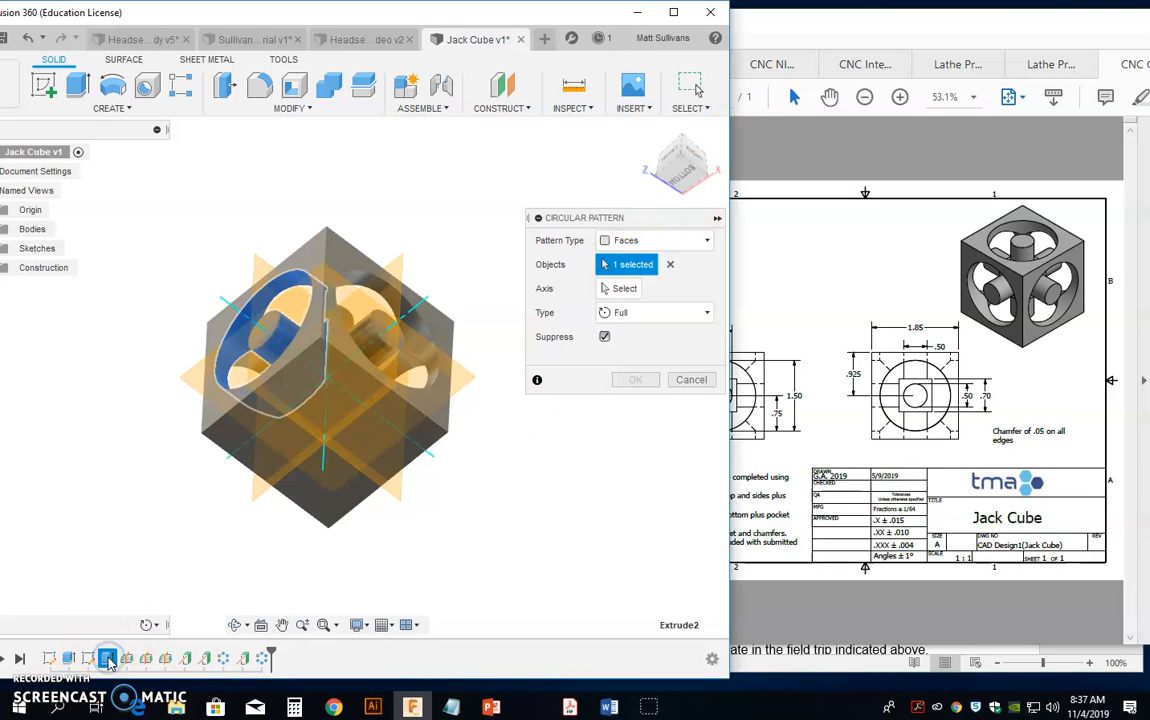
click(621, 289)
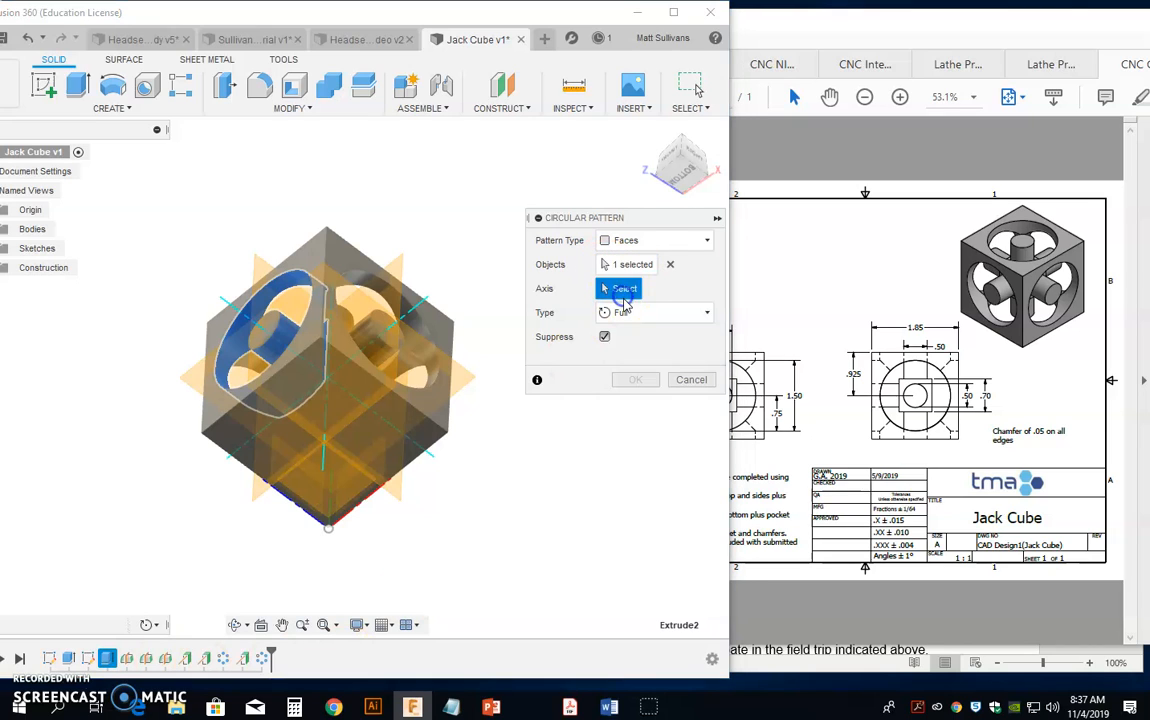
click(419, 299)
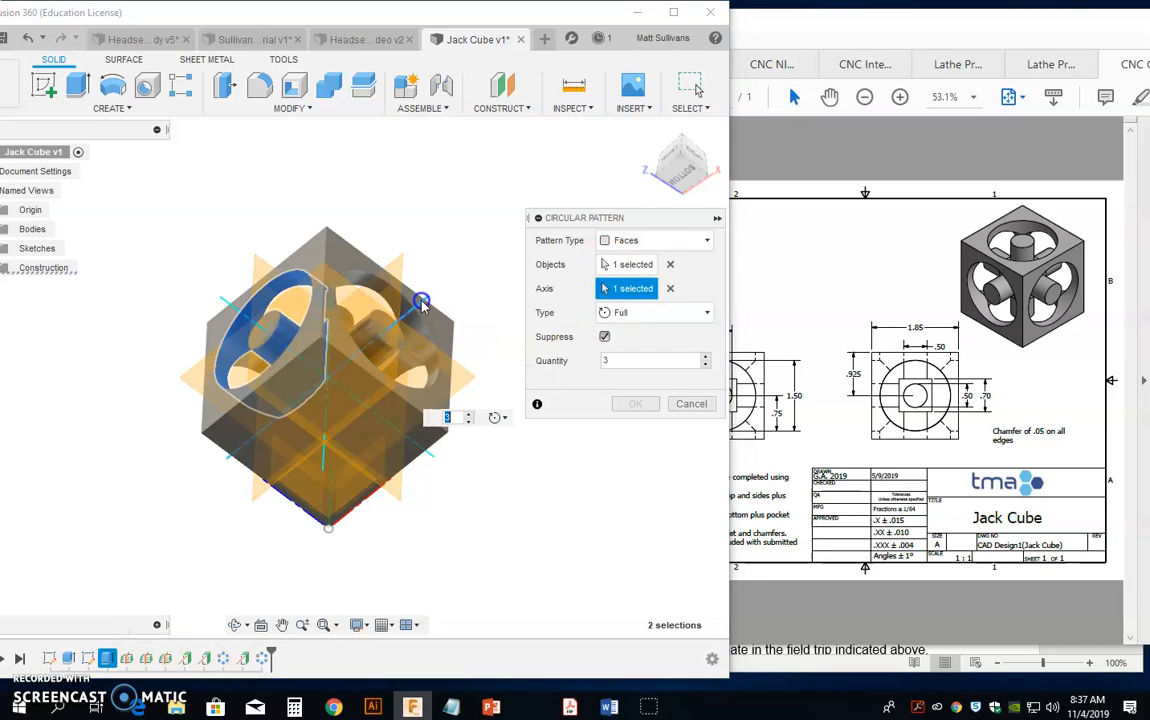
click(651, 316)
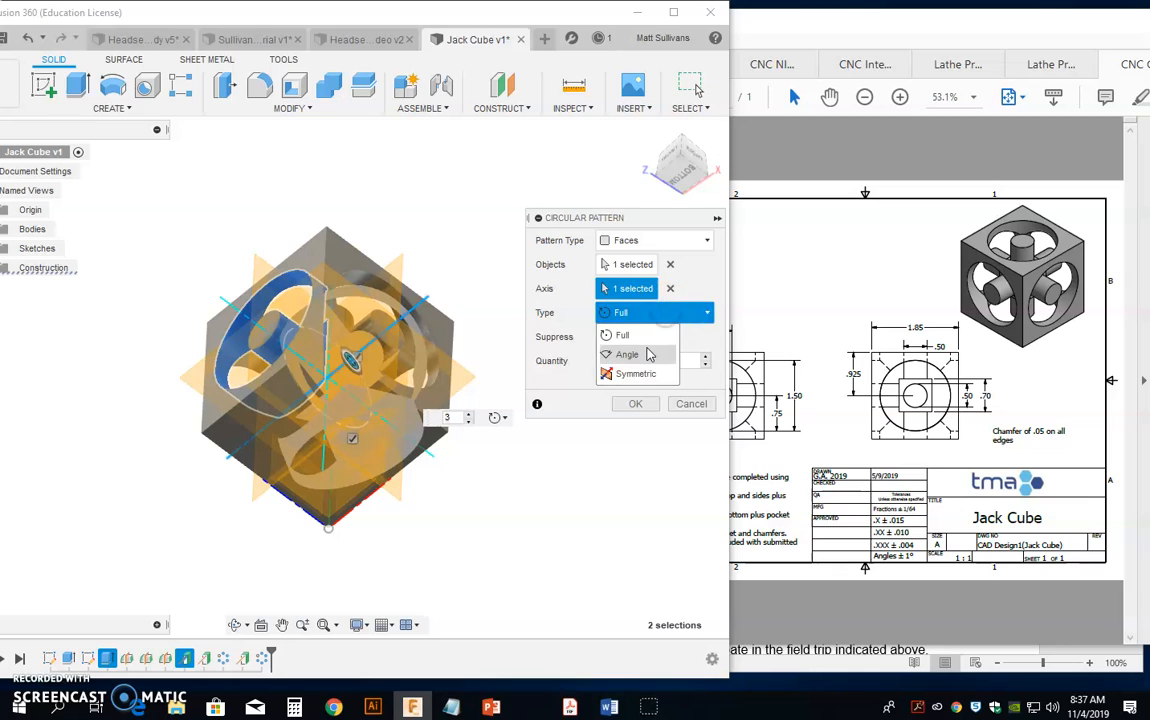
click(649, 354)
click(313, 360)
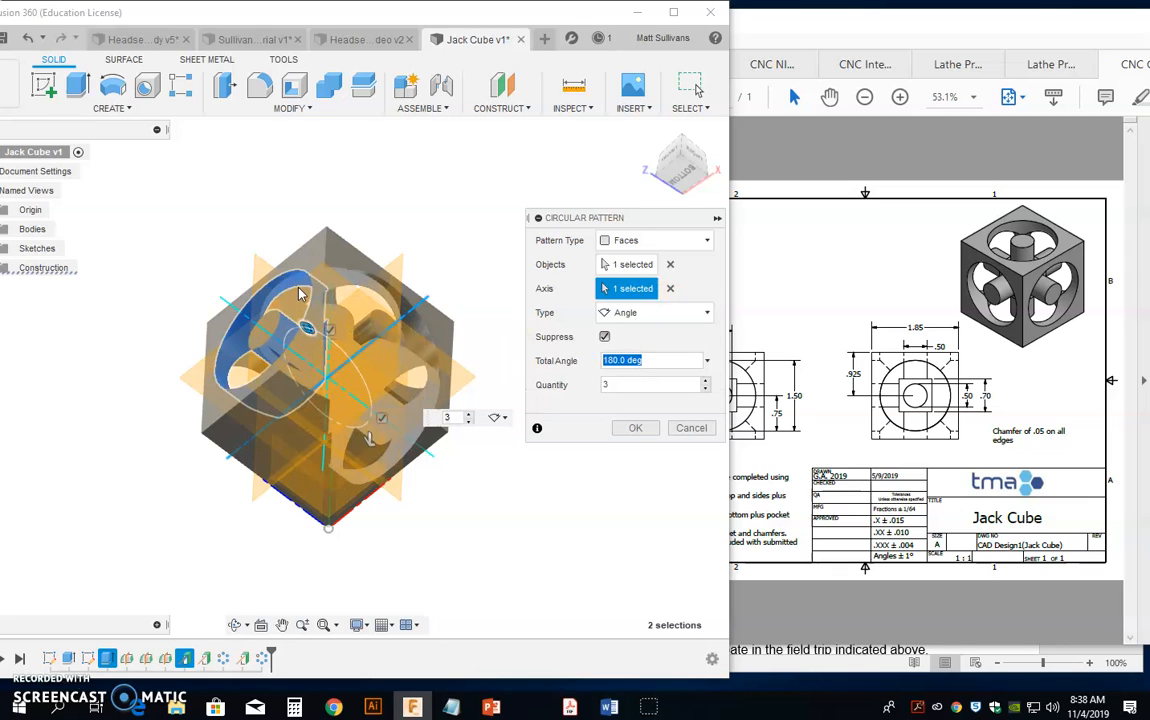
text(90)
click(652, 386)
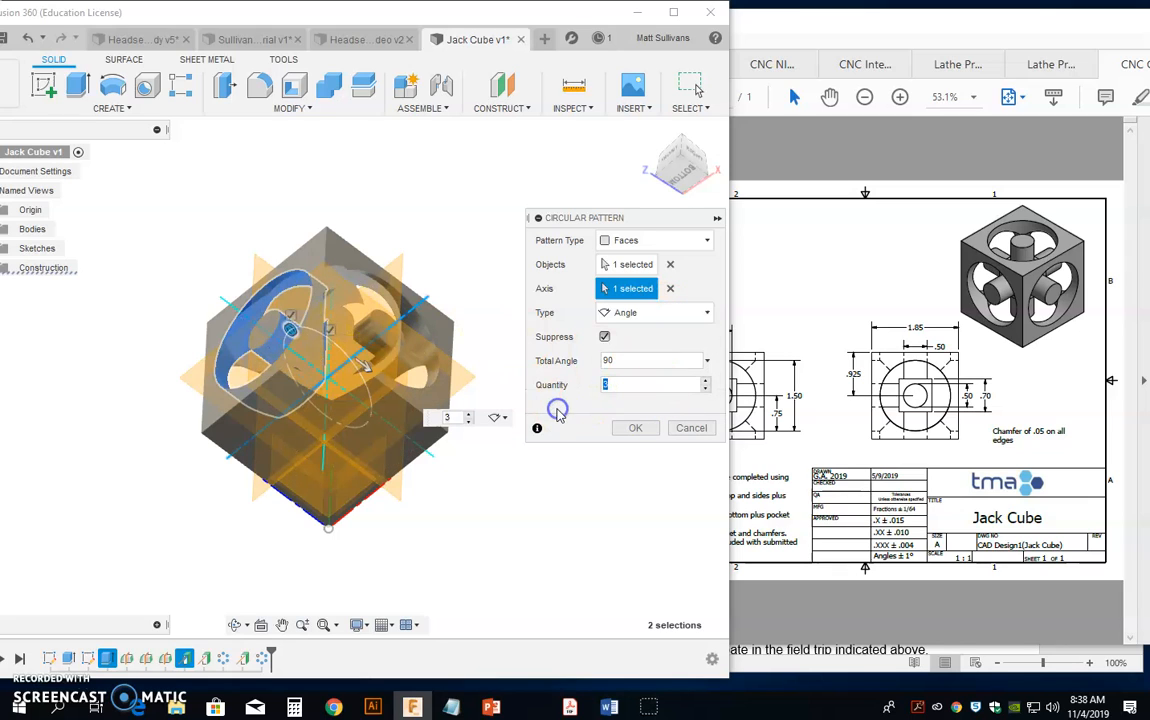
text(2)
click(640, 429)
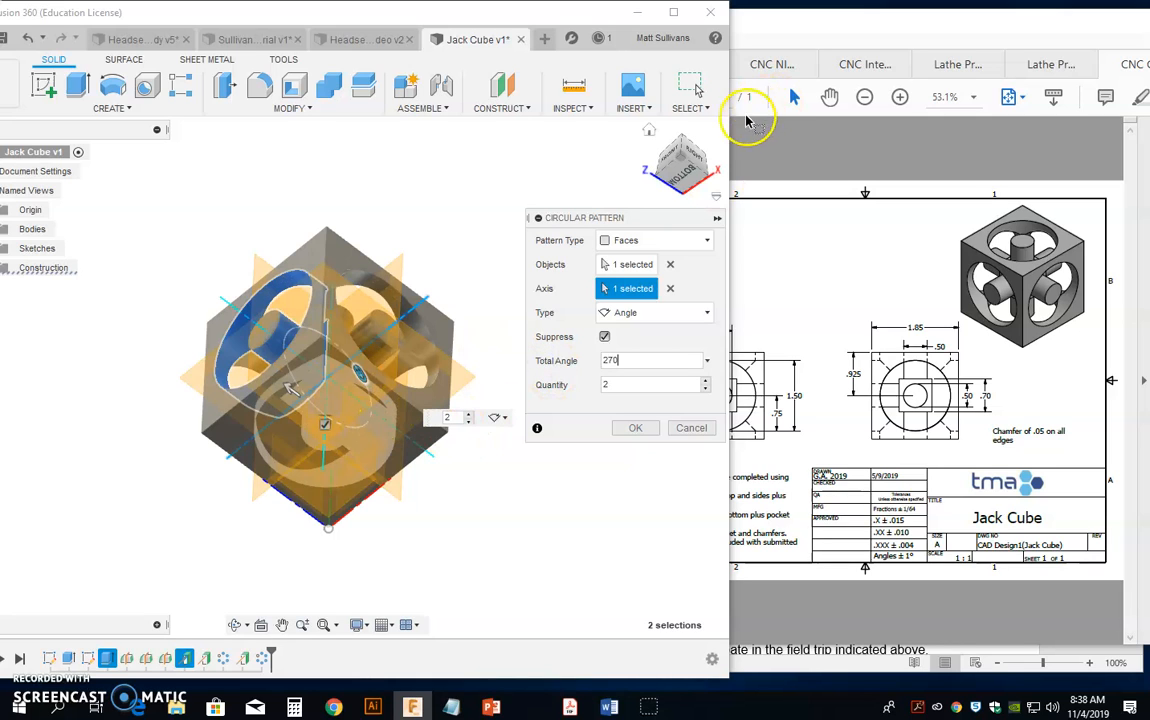
drag(700, 155, 643, 196)
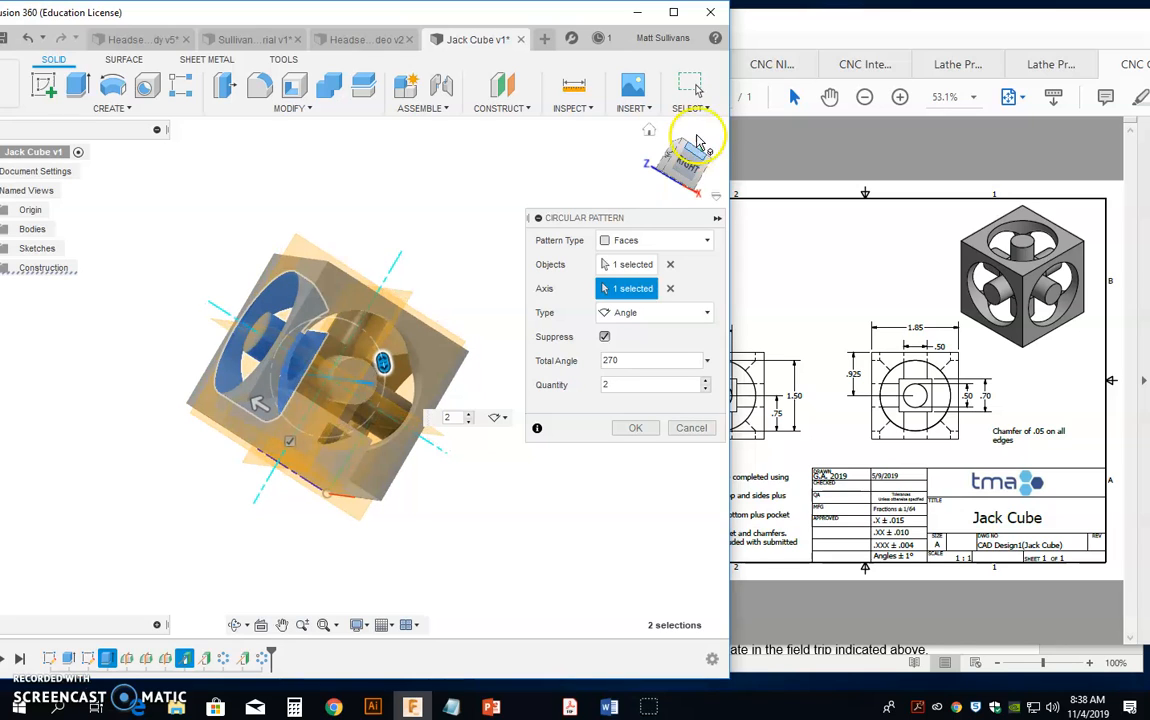
click(637, 429)
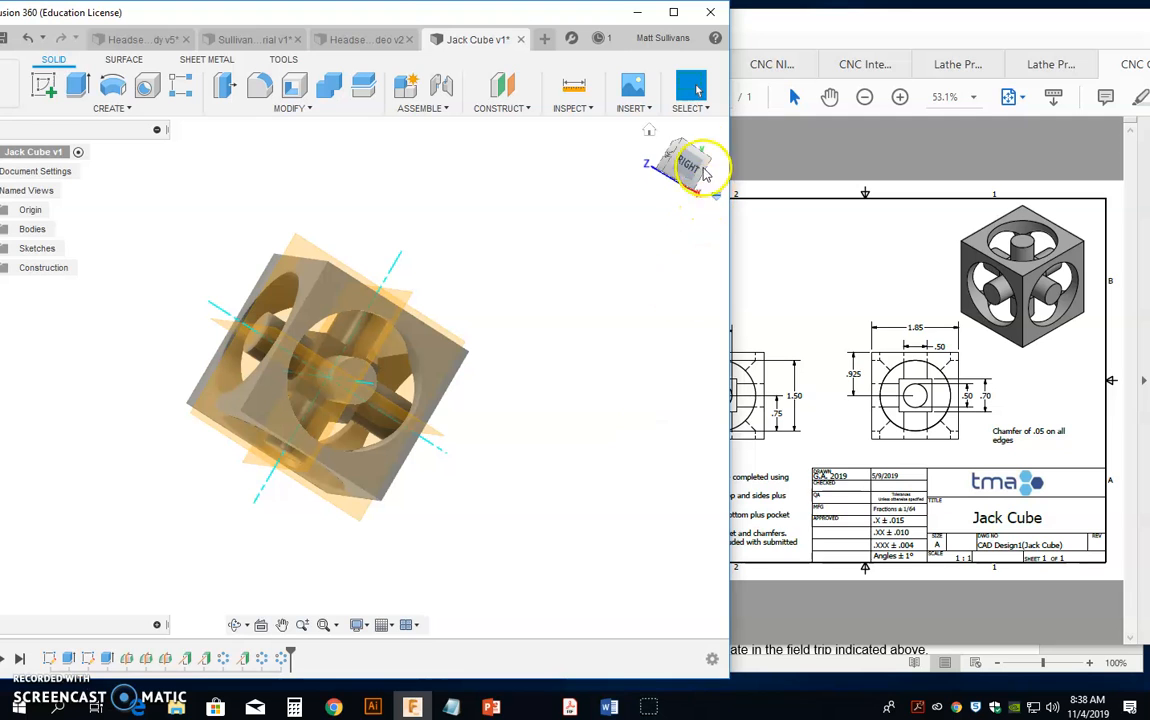
mouse_move(681, 145)
mouse_down()
mouse_move(583, 221)
mouse_move(431, 162)
mouse_move(449, 113)
mouse_move(557, 39)
mouse_move(665, 185)
mouse_move(627, 625)
mouse_move(745, 380)
mouse_move(807, 137)
mouse_up()
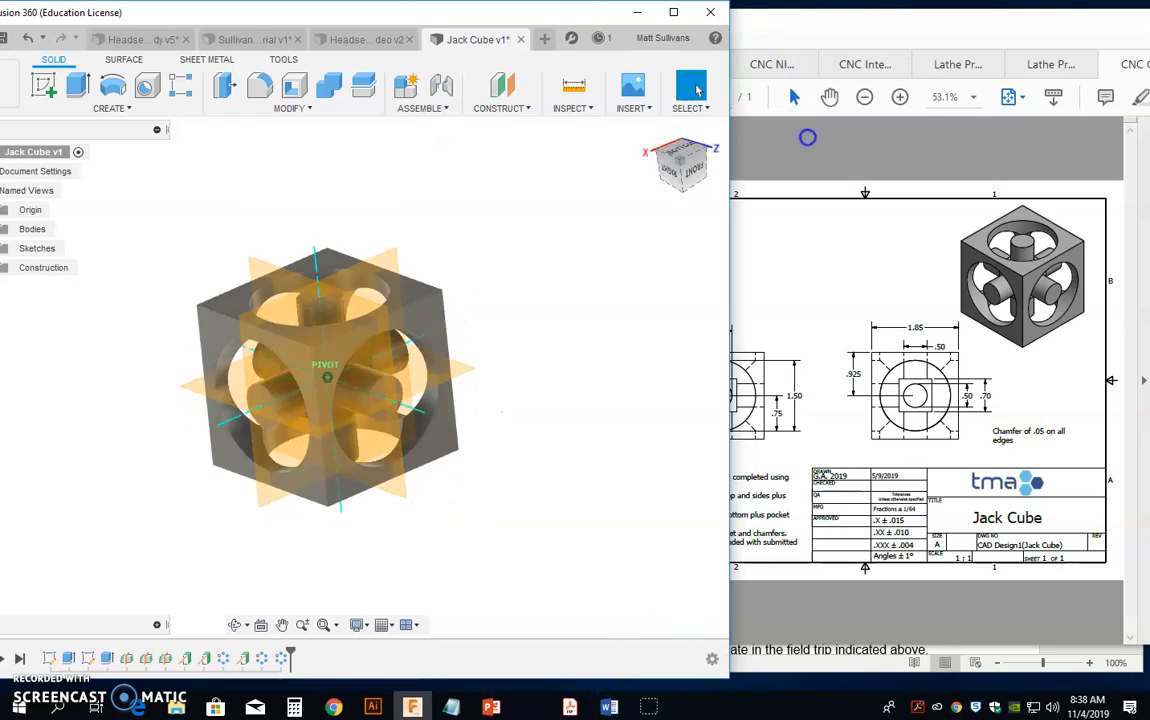
drag(737, 208, 878, 330)
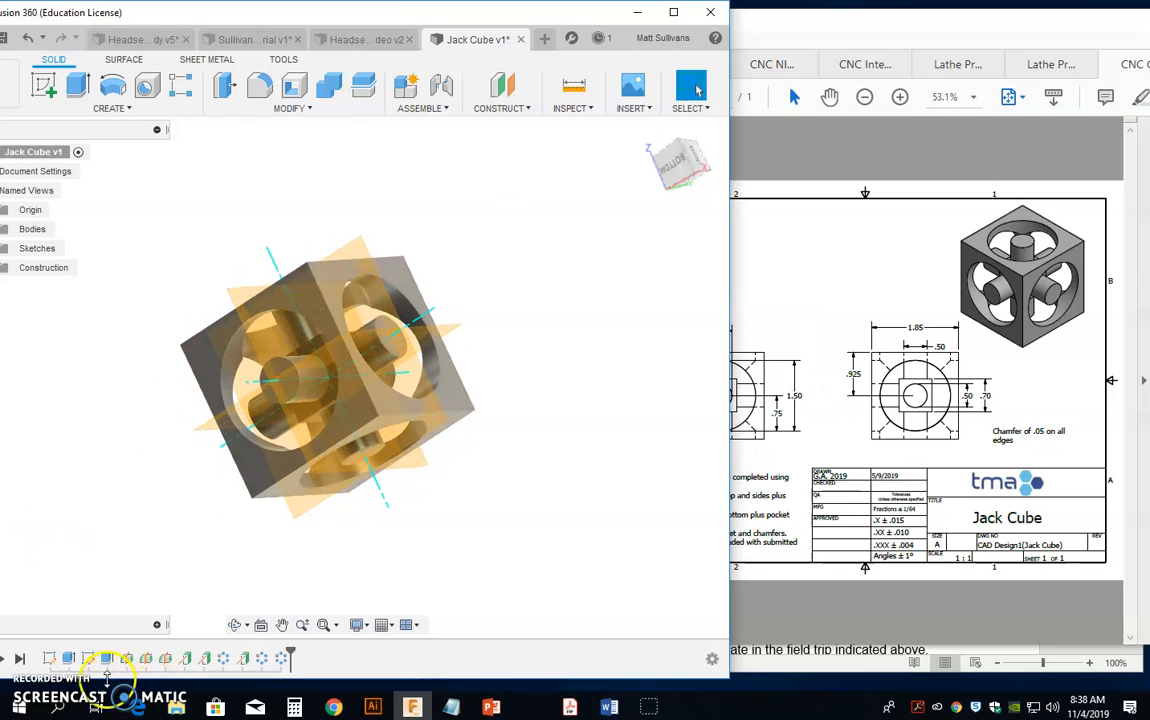
click(109, 659)
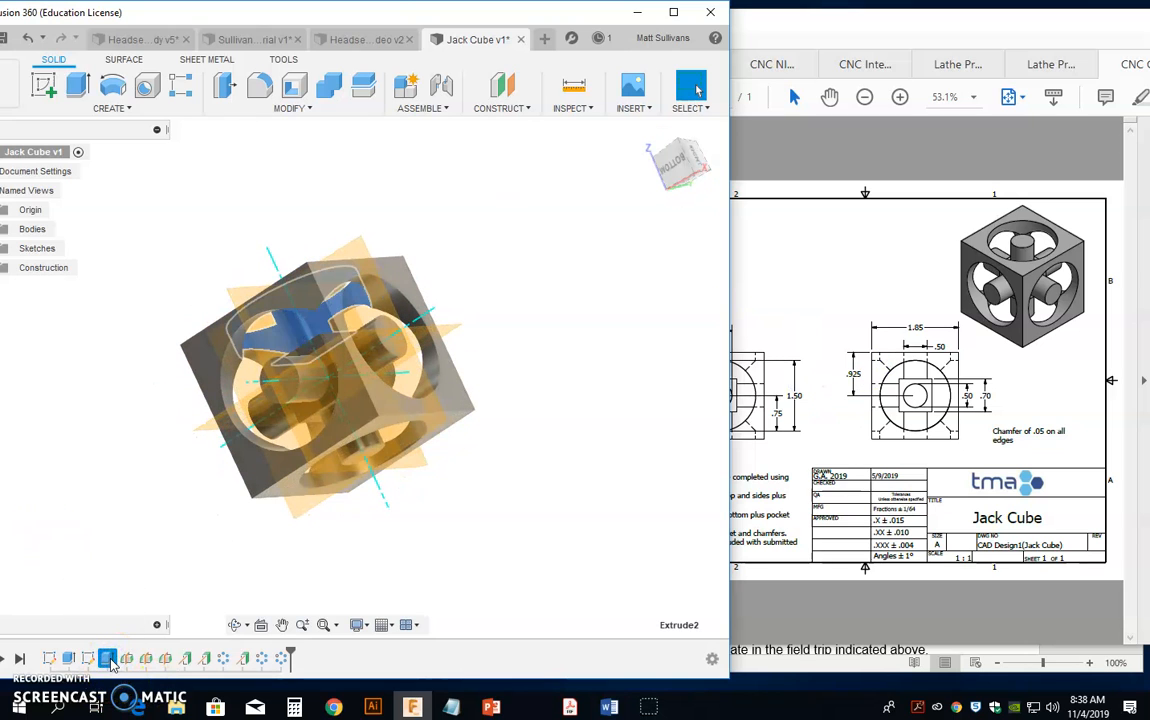
mouse_move(679, 143)
mouse_down()
mouse_move(724, 231)
mouse_move(697, 134)
mouse_up()
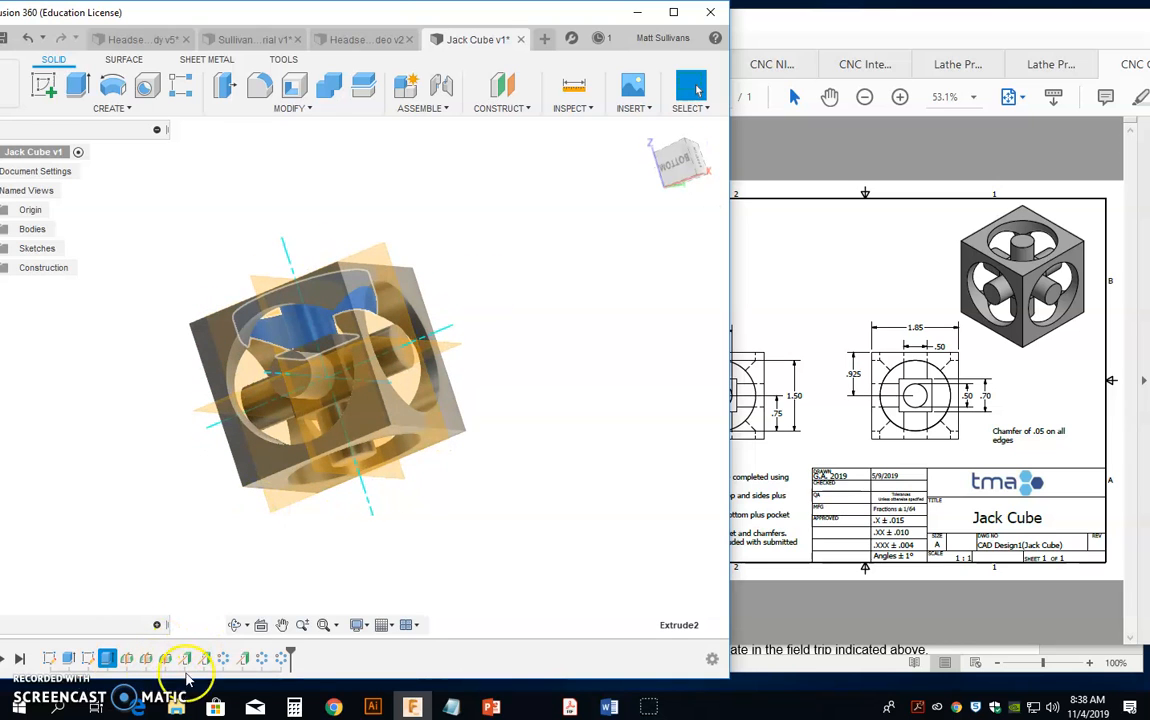